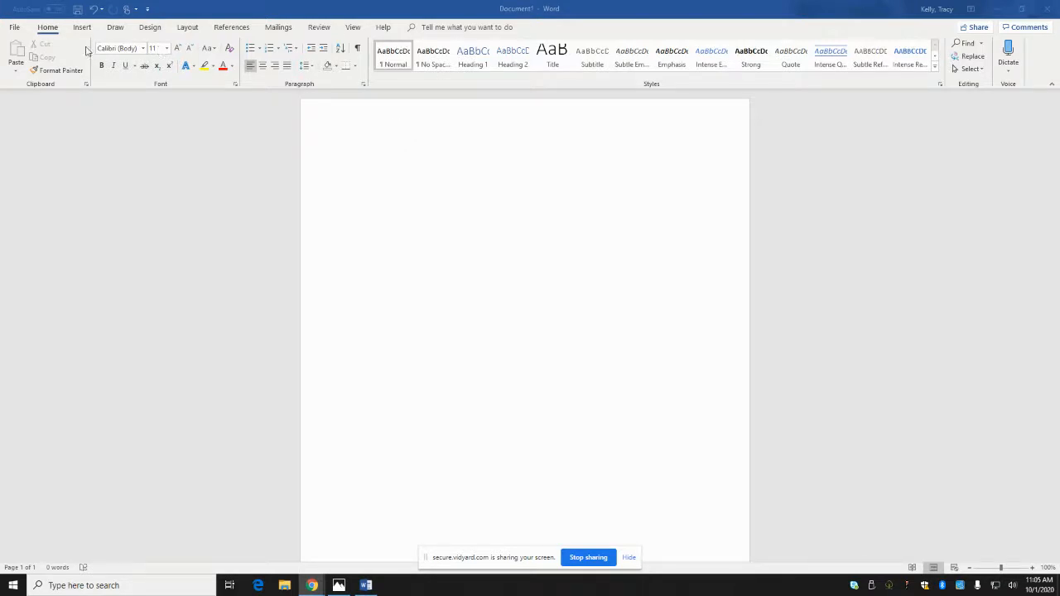
Set the page margins to the last custom setting: 0.5" top and bottom, 0.75" left and right
{"action": "left_click", "coordinate": [192, 32]}
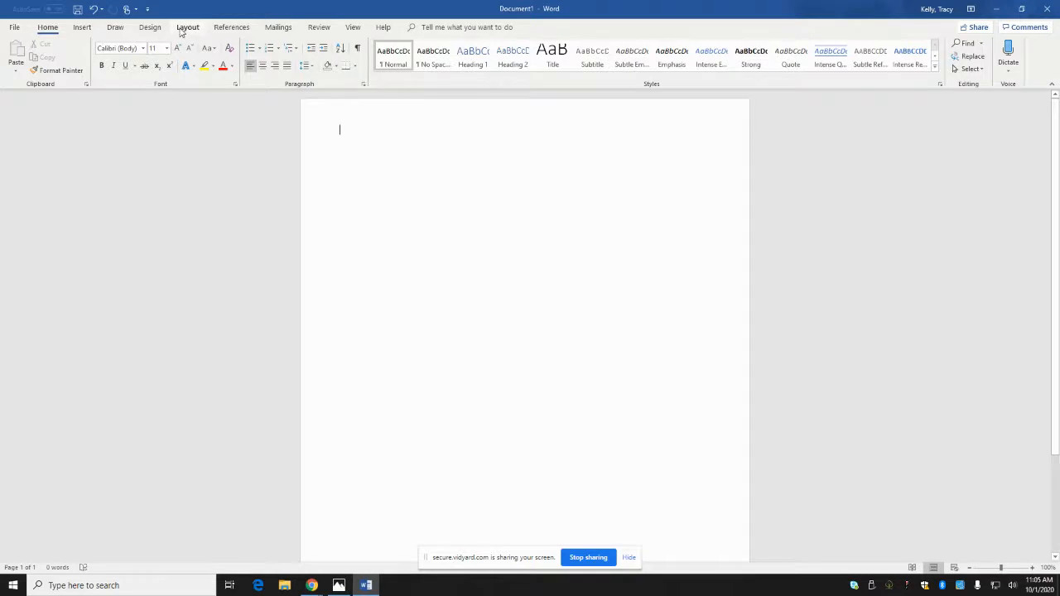
{"action": "left_click", "coordinate": [184, 31]}
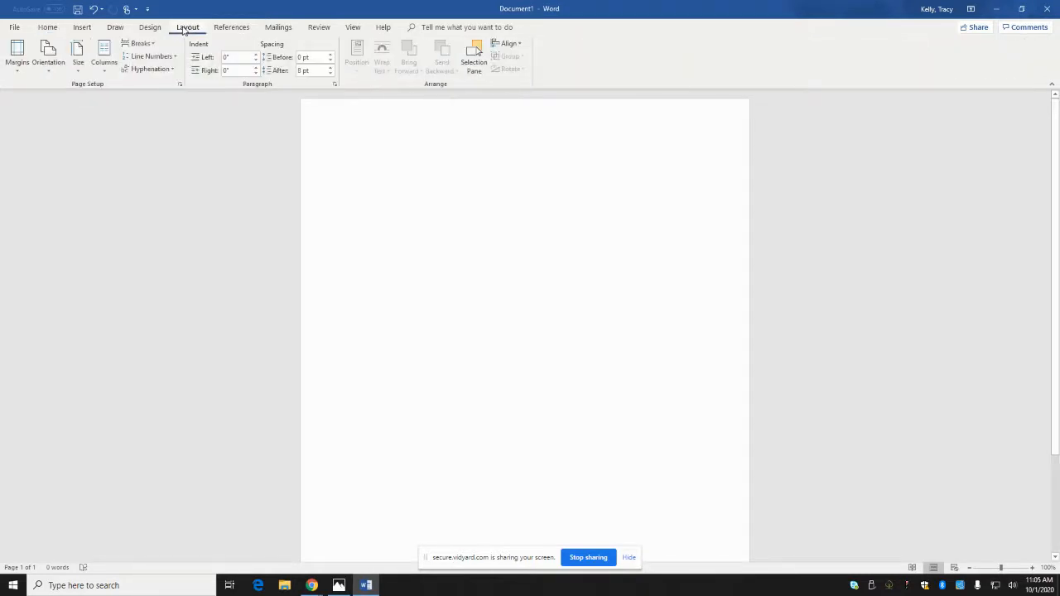
{"action": "left_click", "coordinate": [22, 64]}
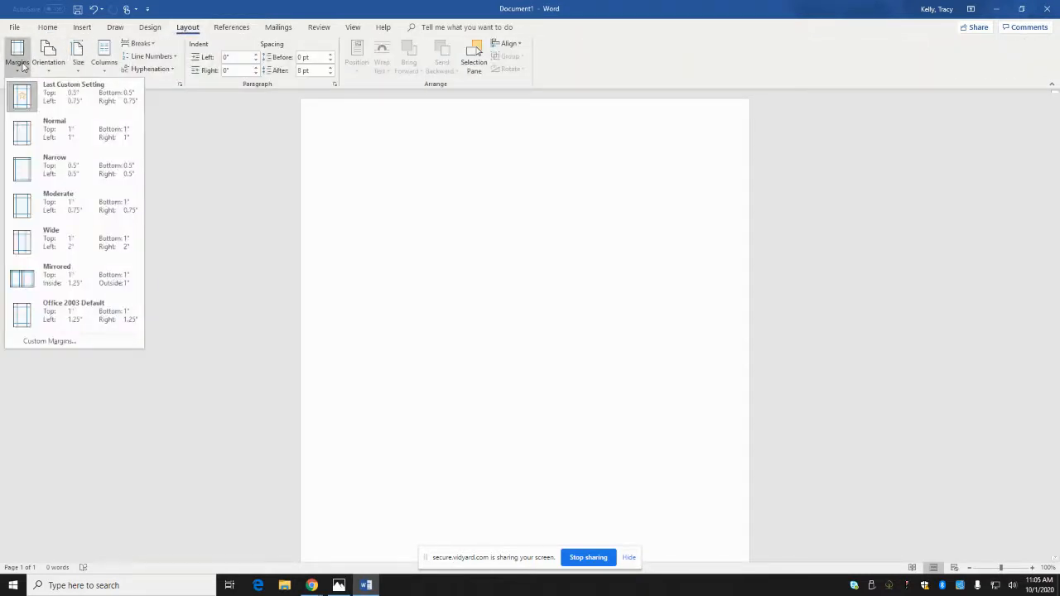
{"action": "left_click", "coordinate": [80, 103]}
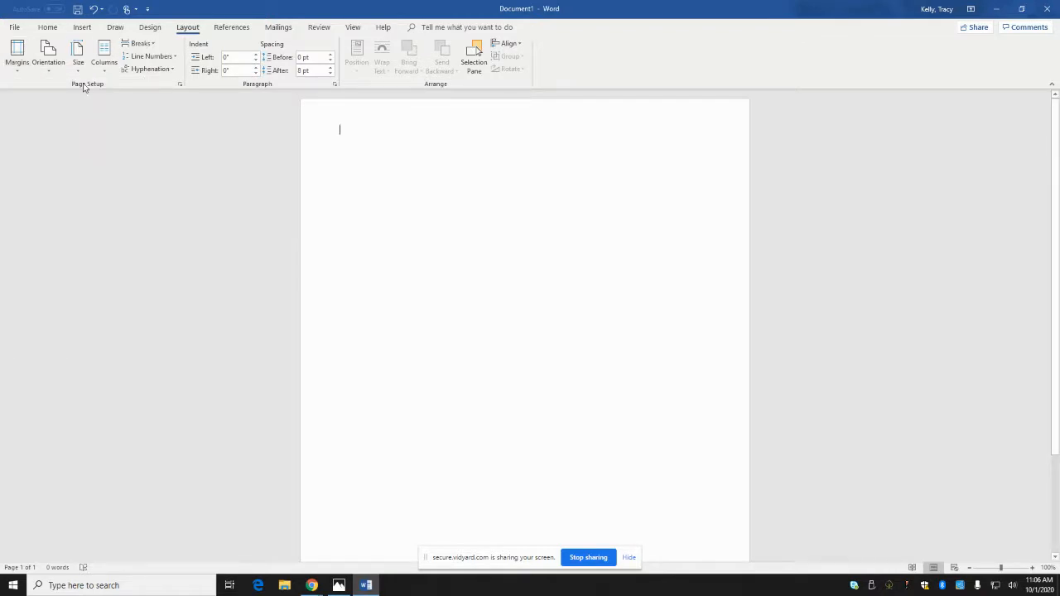
{"action": "left_click", "coordinate": [17, 58]}
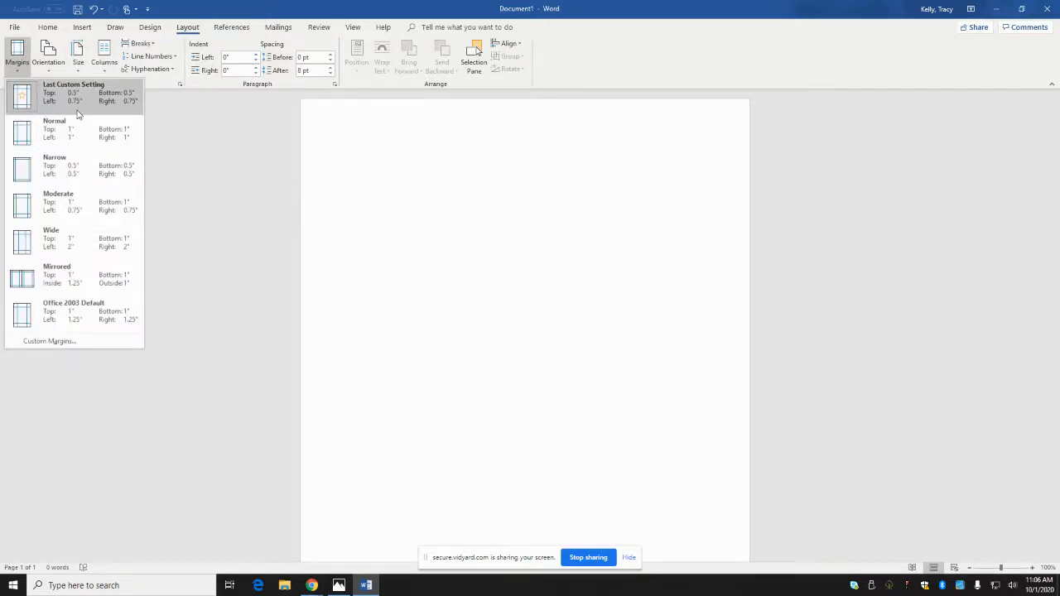
{"action": "left_click", "coordinate": [468, 152]}
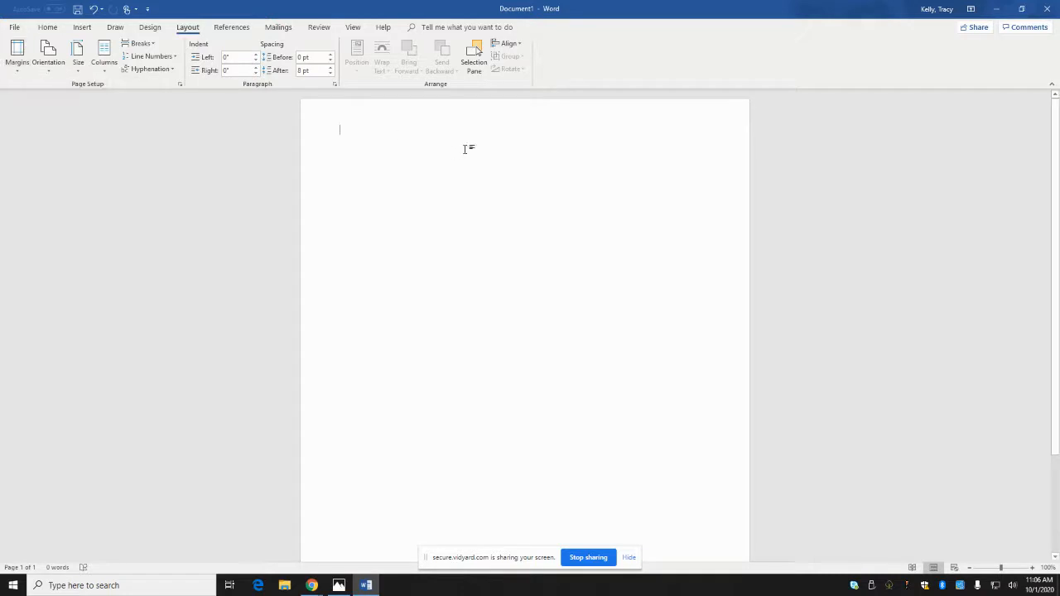
Insert a table with two columns and two rows on the blank page
{"action": "left_click", "coordinate": [81, 28]}
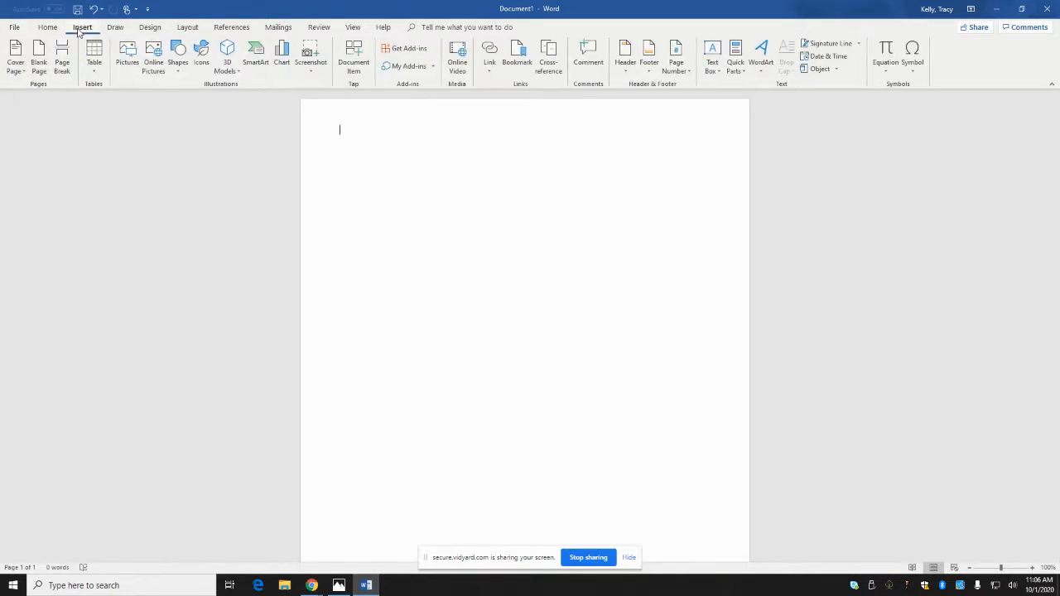
{"action": "left_click", "coordinate": [94, 63]}
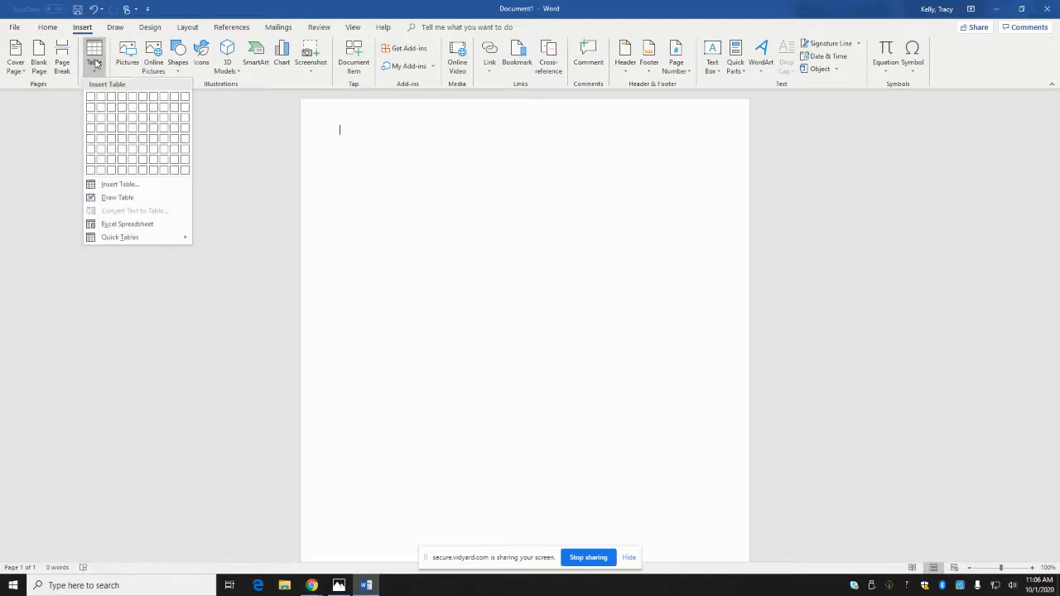
{"action": "left_click", "coordinate": [102, 109]}
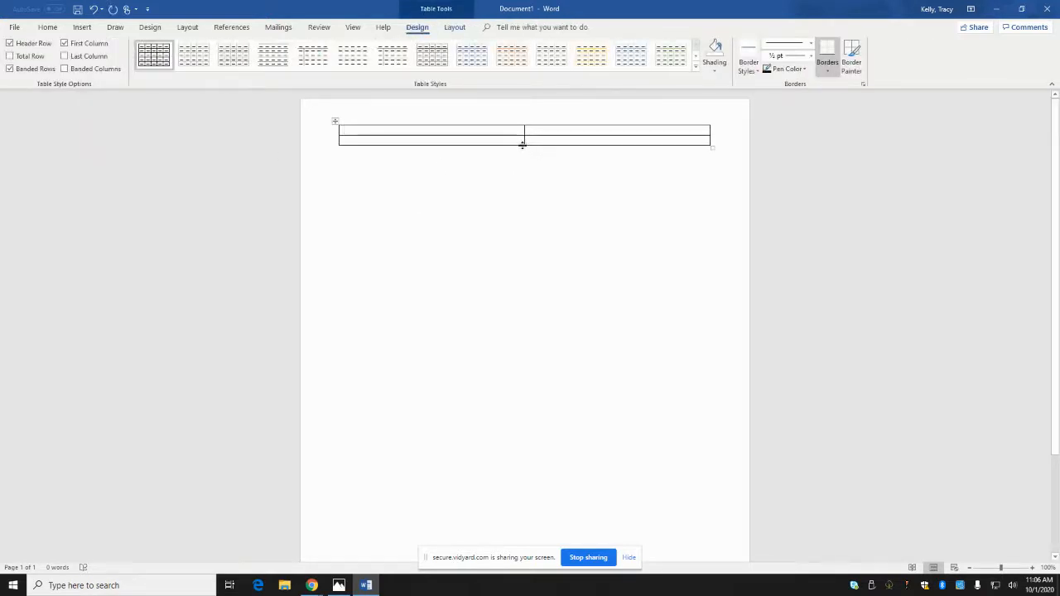
Increase the height of both table rows so that the table extends down to near the page's lower margin
{"action": "left_click_drag", "start_coordinate": [522, 144], "coordinate": [510, 535]}
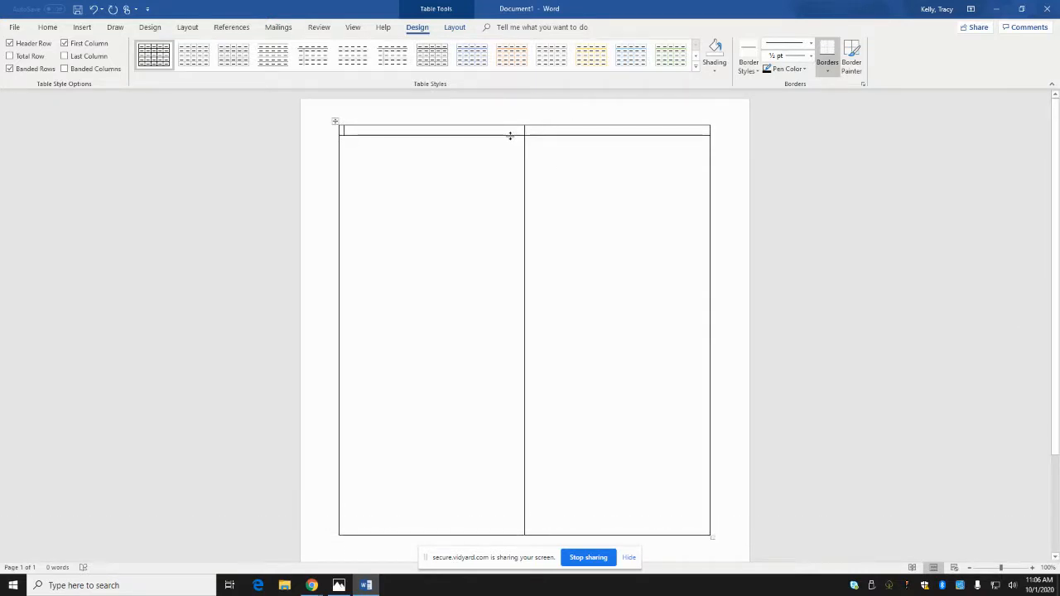
{"action": "left_click_drag", "start_coordinate": [510, 135], "coordinate": [539, 220]}
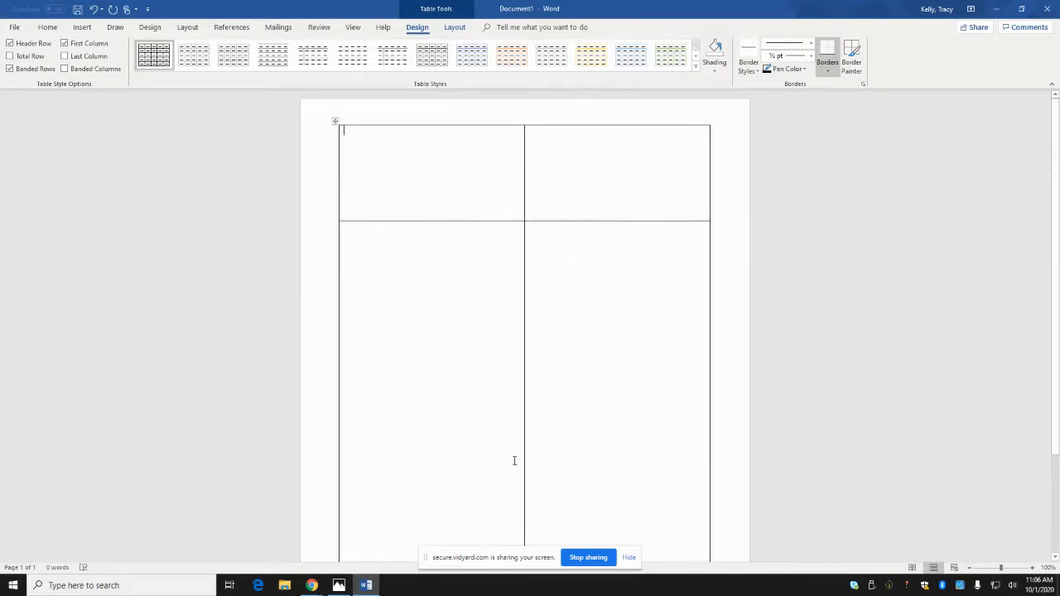
{"action": "scroll", "coordinate": [514, 460], "scroll_direction": "down", "scroll_amount": 3}
{"action": "scroll", "coordinate": [506, 397], "scroll_direction": "up", "scroll_amount": 3}
{"action": "scroll", "coordinate": [514, 241], "scroll_direction": "down", "scroll_amount": 1}
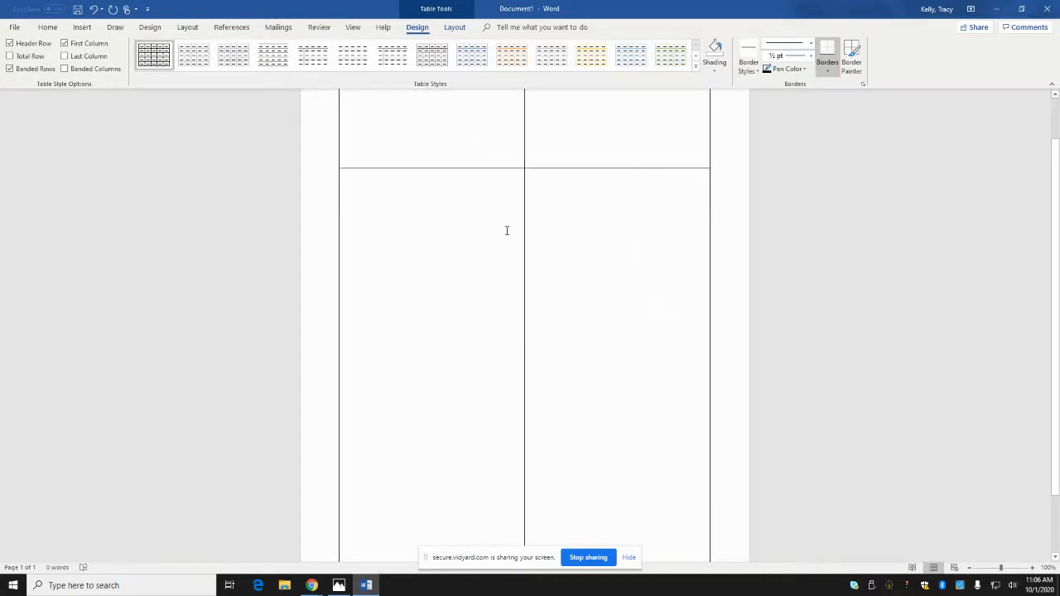
{"action": "scroll", "coordinate": [507, 161], "scroll_direction": "up", "scroll_amount": 1}
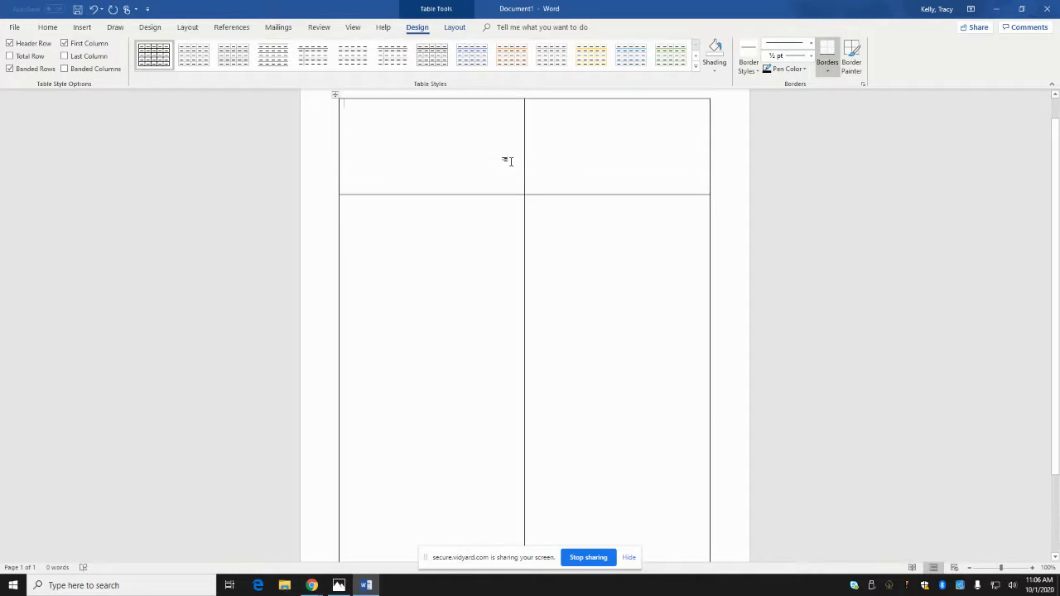
Distribute the two table rows evenly so that all four cells have the same height
{"action": "left_click_drag", "start_coordinate": [487, 165], "coordinate": [580, 285]}
{"action": "right_click", "coordinate": [562, 183]}
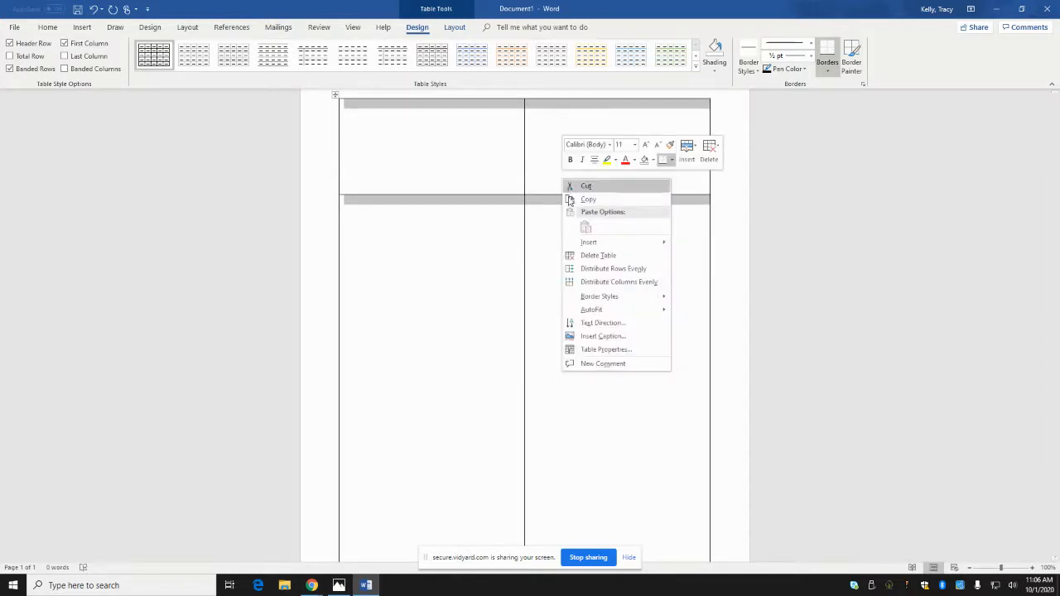
{"action": "left_click", "coordinate": [613, 268]}
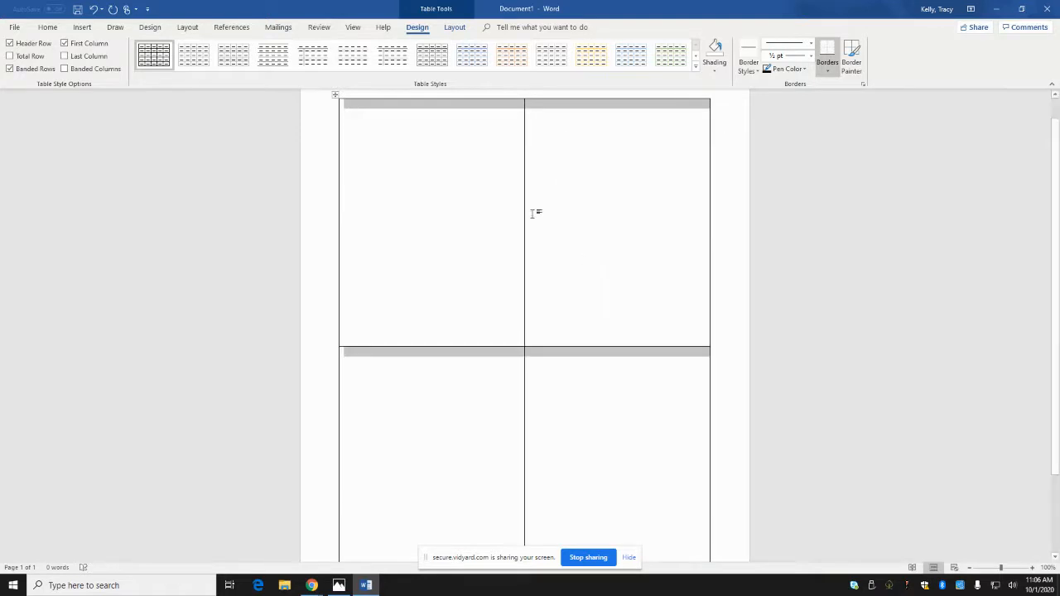
{"action": "left_click", "coordinate": [473, 216]}
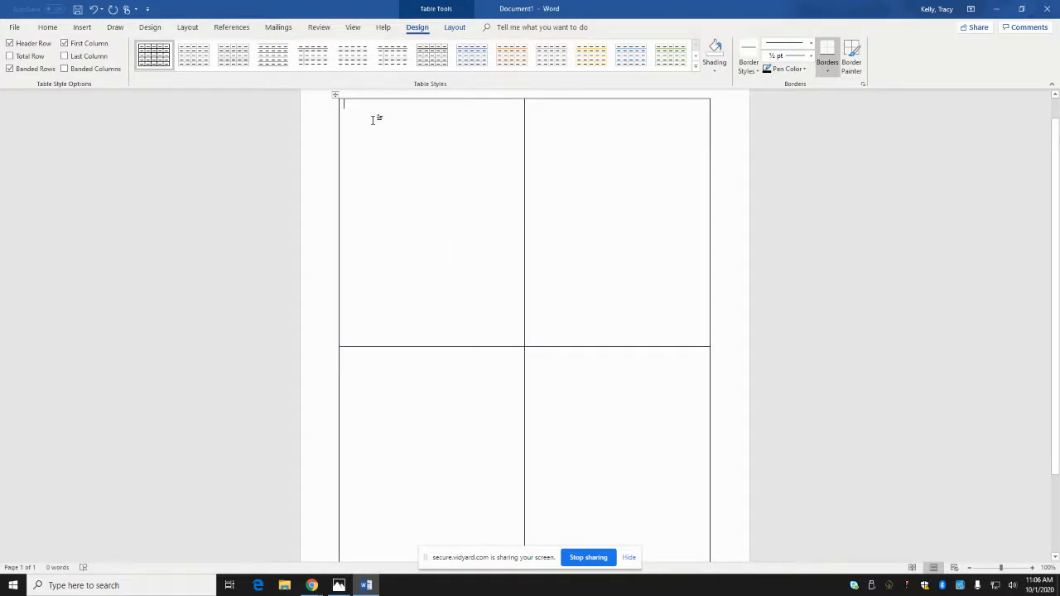
Remove the top border from both cells of the table's first row
{"action": "scroll", "coordinate": [433, 190], "scroll_direction": "up", "scroll_amount": 1}
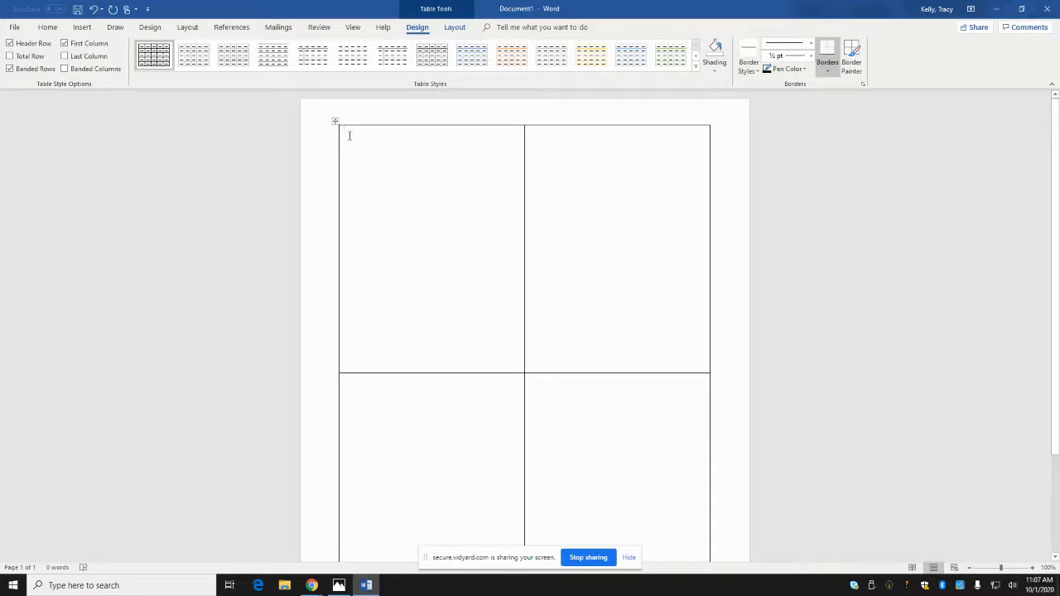
{"action": "left_click_drag", "start_coordinate": [348, 136], "coordinate": [688, 154]}
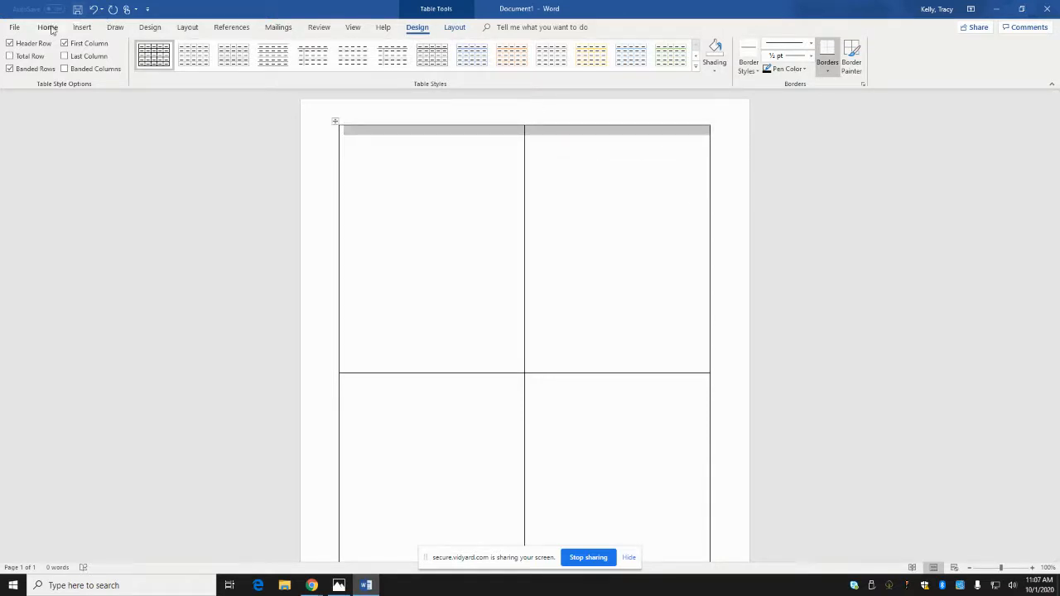
{"action": "left_click", "coordinate": [48, 27]}
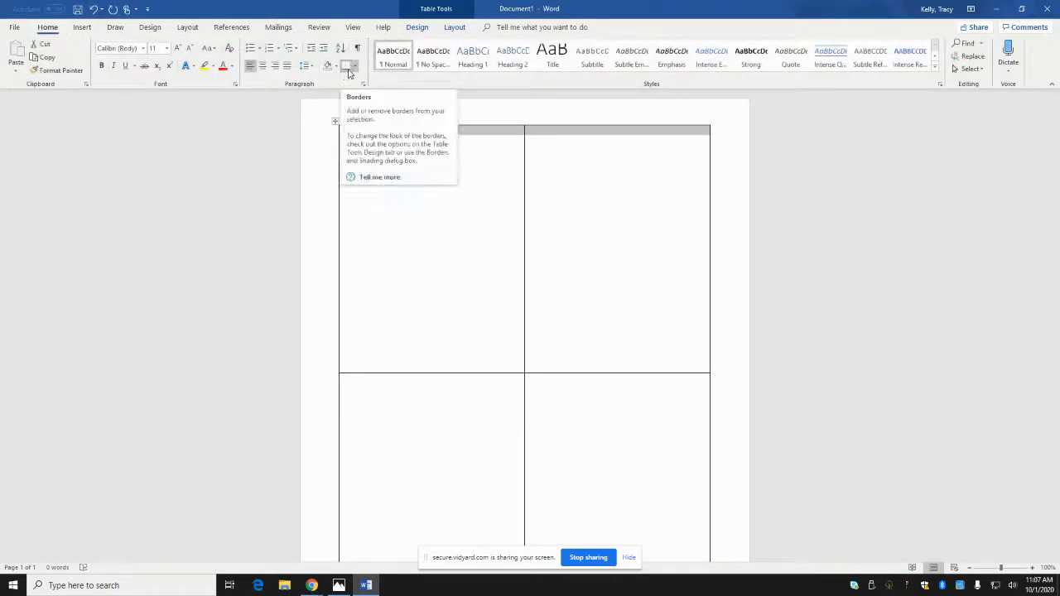
{"action": "left_click", "coordinate": [354, 66]}
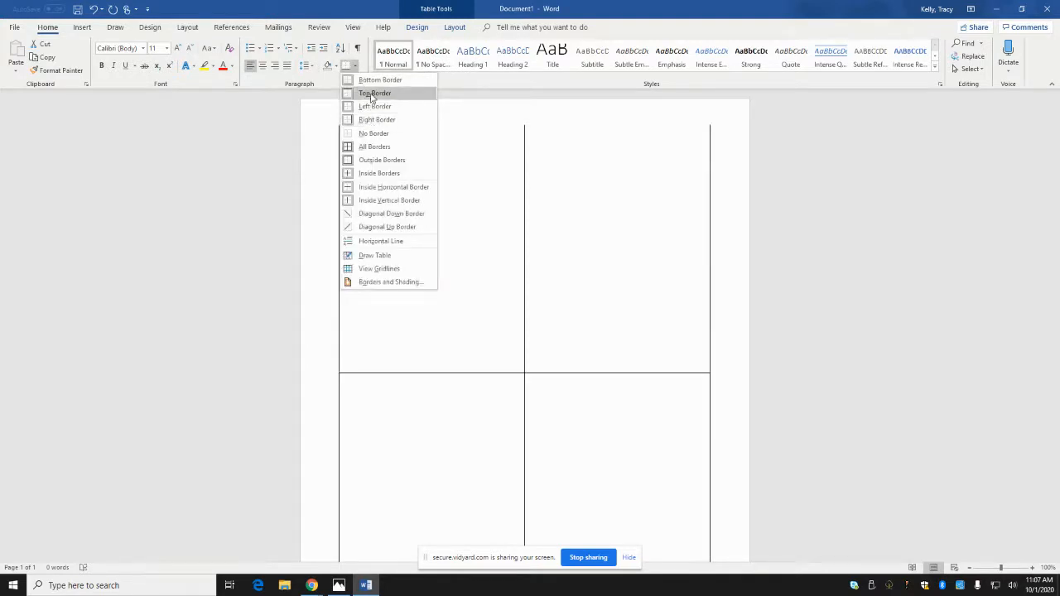
{"action": "left_click", "coordinate": [372, 94]}
{"action": "left_click", "coordinate": [550, 218]}
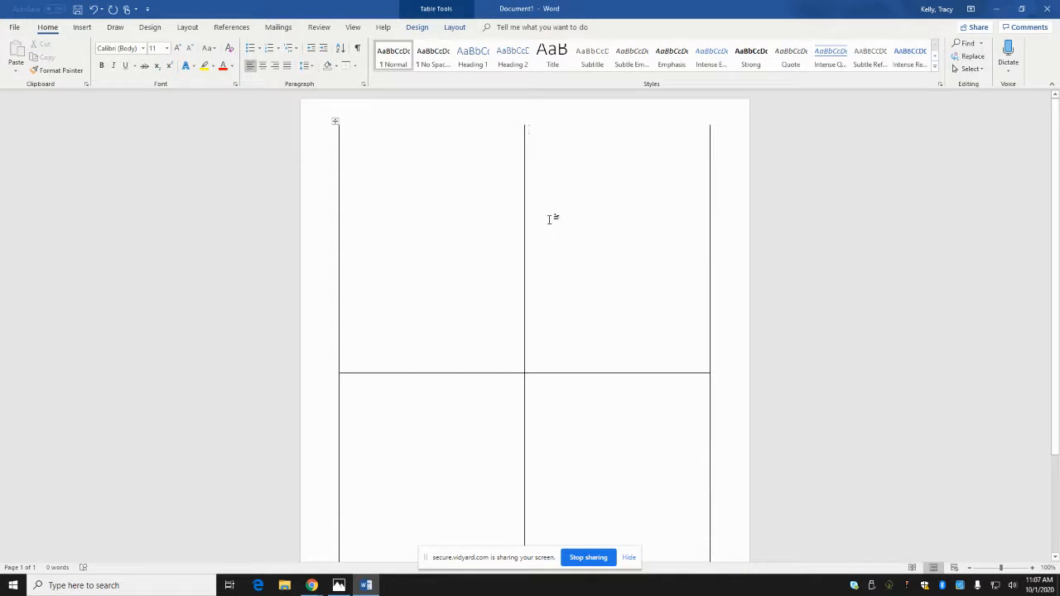
{"action": "scroll", "coordinate": [550, 219], "scroll_direction": "down", "scroll_amount": 3}
{"action": "scroll", "coordinate": [554, 220], "scroll_direction": "up", "scroll_amount": 3}
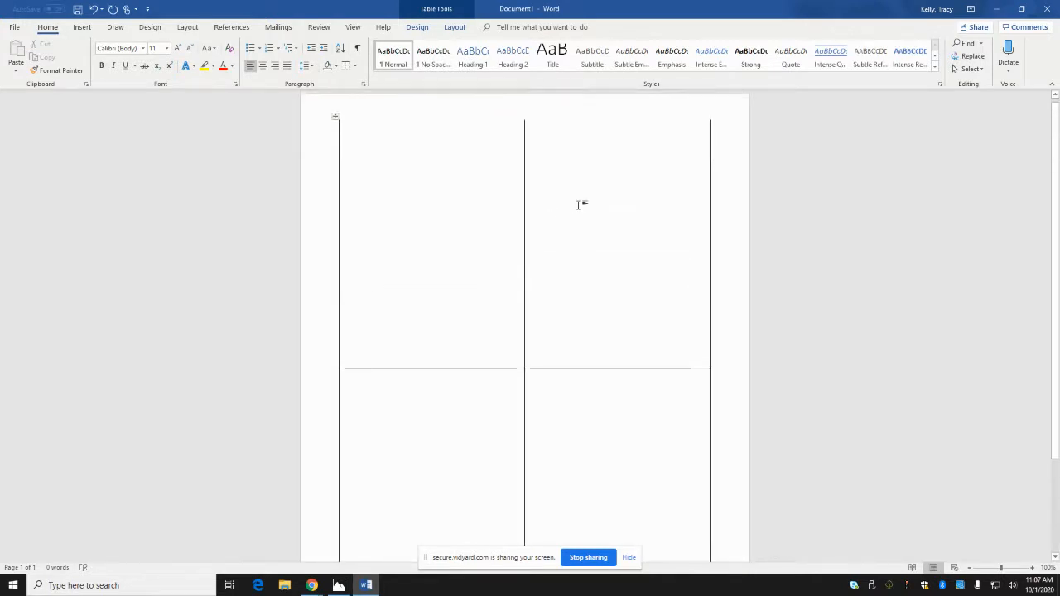
Remove the left border from both cells of the table's first column
{"action": "left_click", "coordinate": [344, 128]}
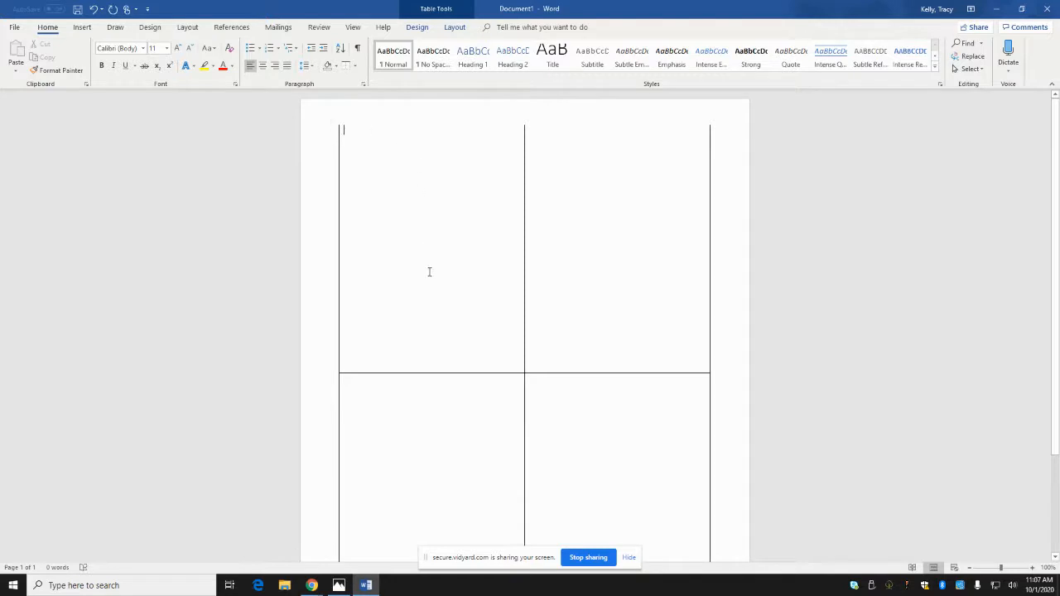
{"action": "left_click", "coordinate": [361, 128]}
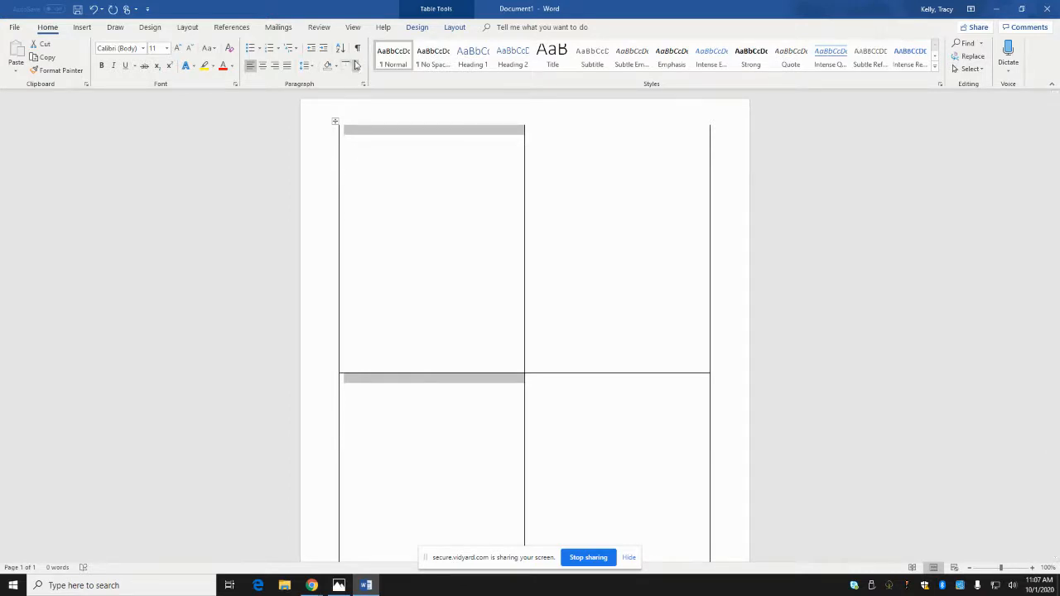
{"action": "left_click", "coordinate": [353, 69]}
{"action": "left_click", "coordinate": [379, 104]}
{"action": "left_click", "coordinate": [591, 163]}
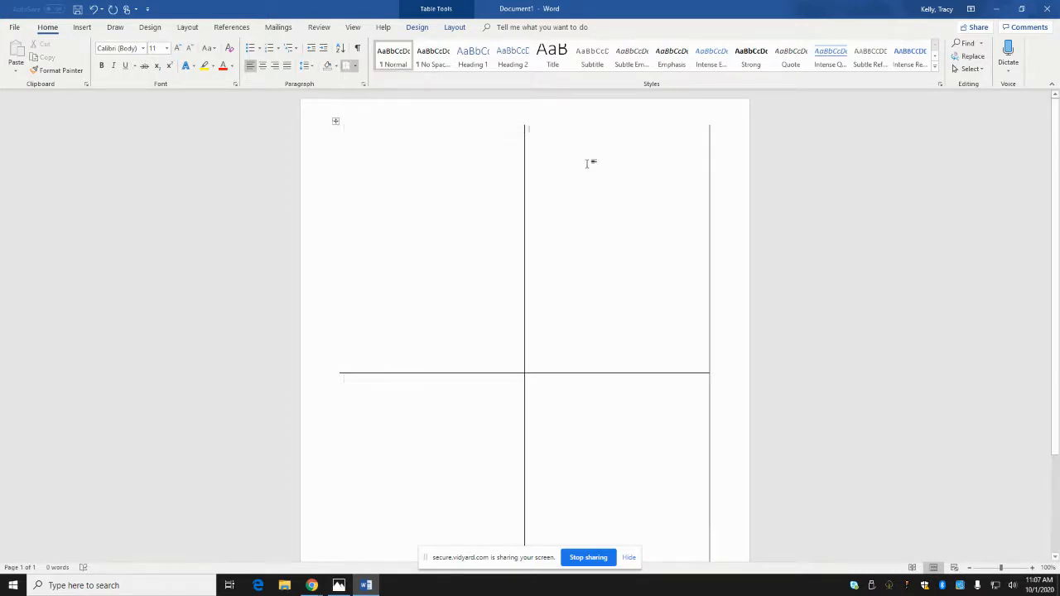
Remove the right border from the upper and lower cells of the table's second column
{"action": "left_click_drag", "start_coordinate": [537, 131], "coordinate": [720, 157]}
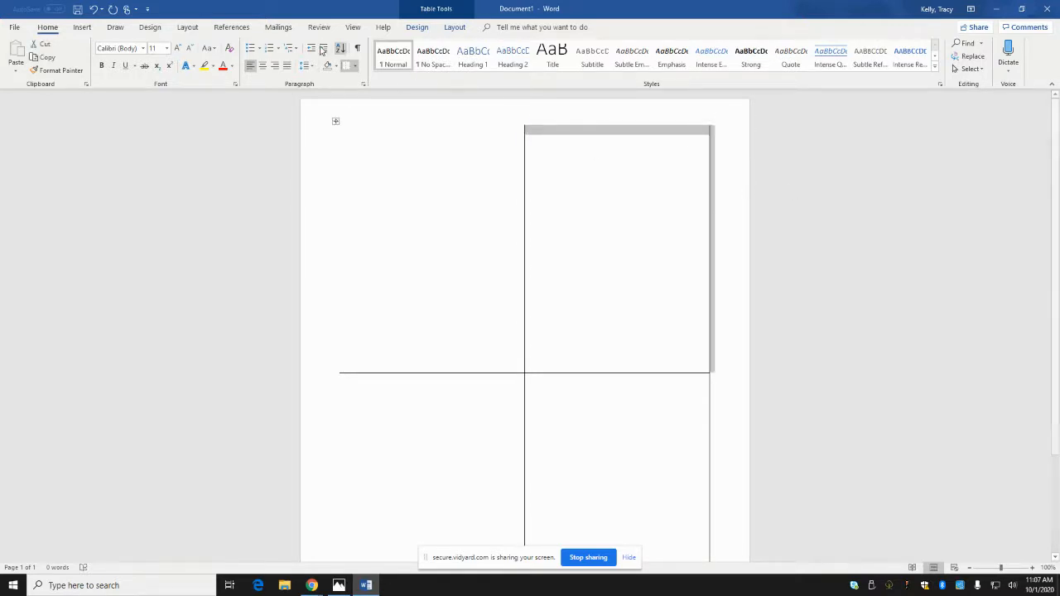
{"action": "left_click", "coordinate": [352, 68]}
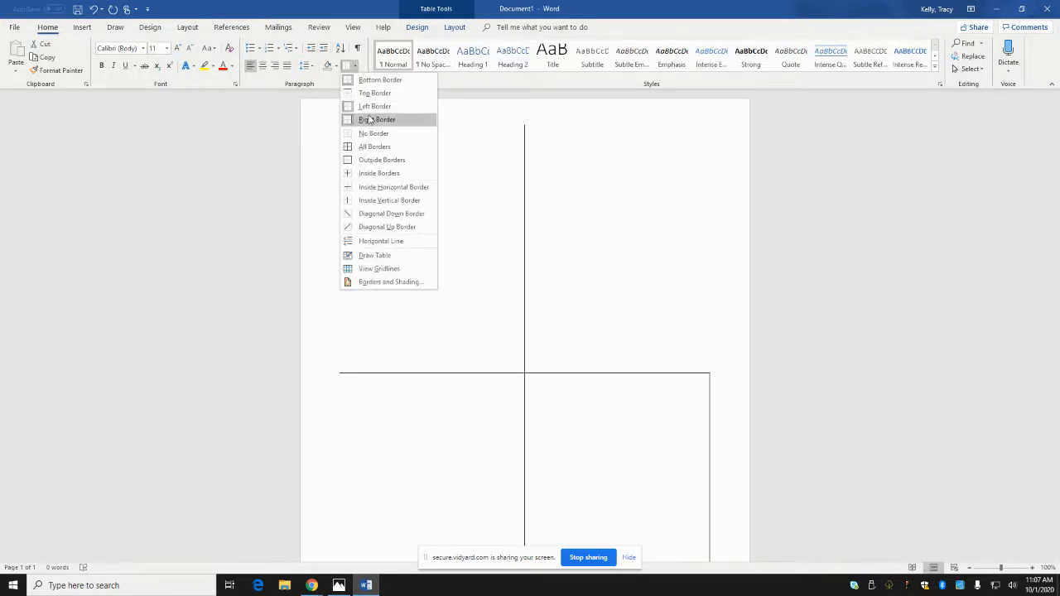
{"action": "left_click", "coordinate": [514, 142]}
{"action": "left_click", "coordinate": [591, 168]}
{"action": "scroll", "coordinate": [591, 168], "scroll_direction": "down", "scroll_amount": 3}
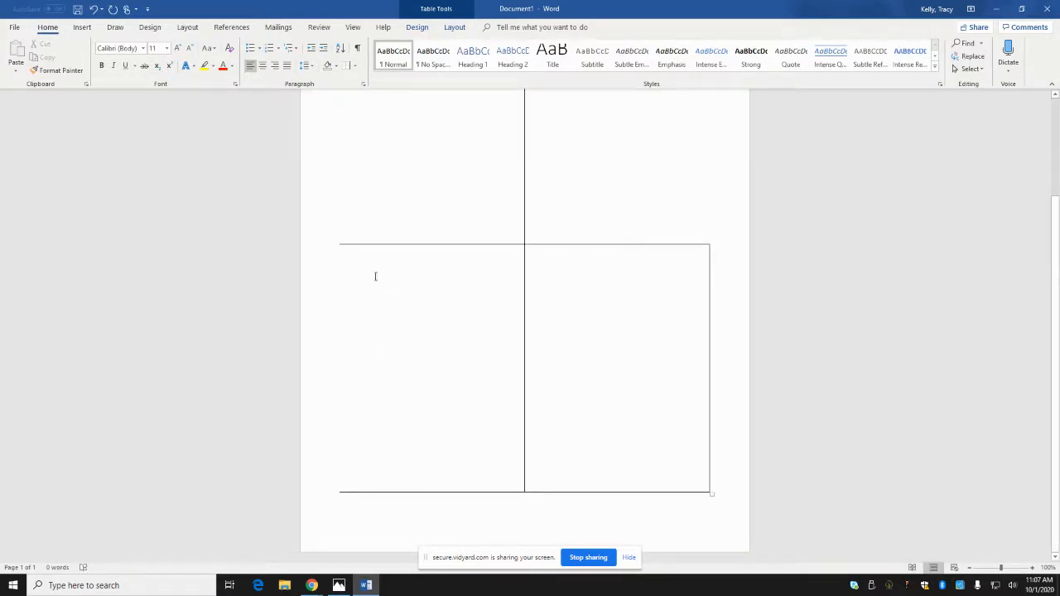
{"action": "left_click_drag", "start_coordinate": [706, 286], "coordinate": [721, 381]}
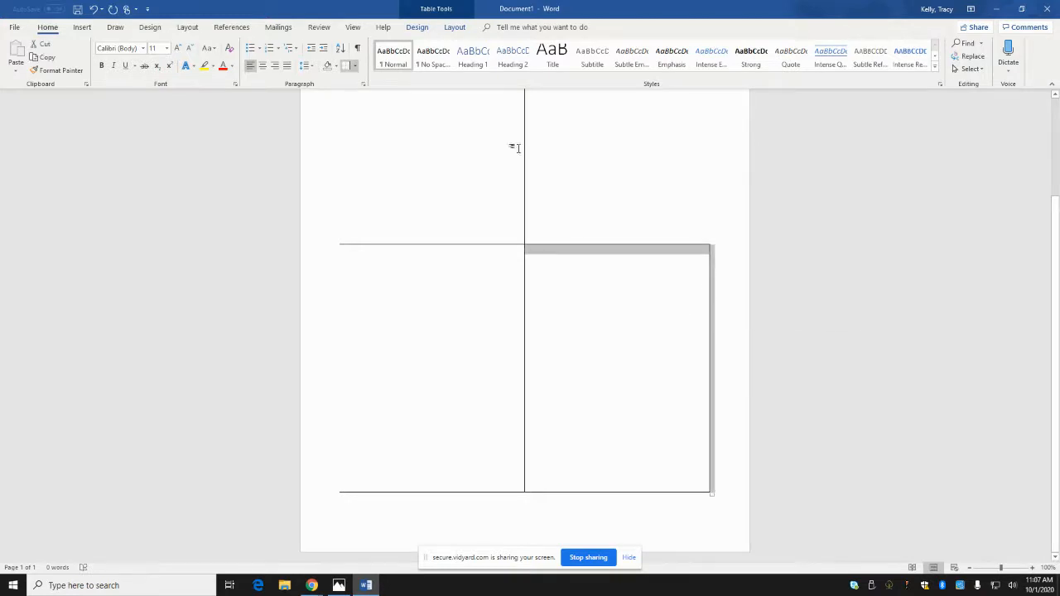
{"action": "left_click", "coordinate": [347, 67]}
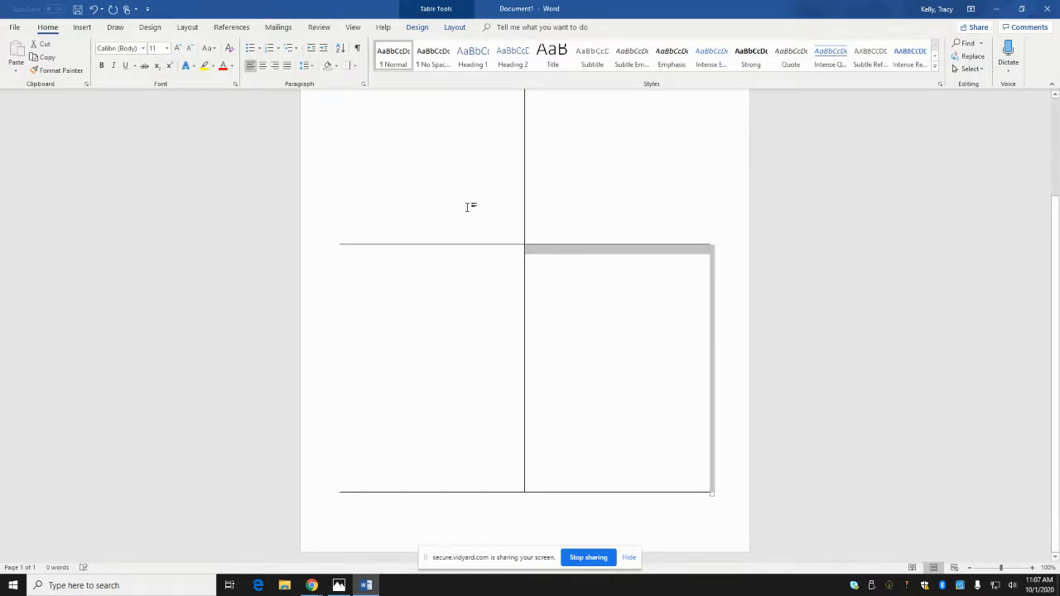
{"action": "left_click", "coordinate": [475, 393]}
Remove the bottom border from both cells of the table's second row
{"action": "left_click_drag", "start_coordinate": [348, 478], "coordinate": [645, 471]}
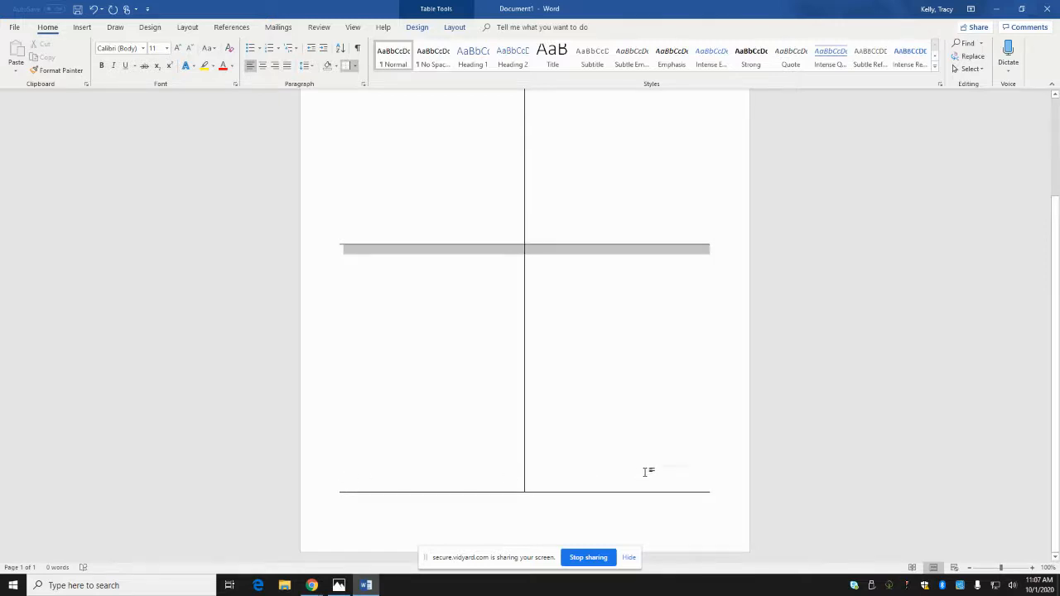
{"action": "left_click", "coordinate": [353, 67]}
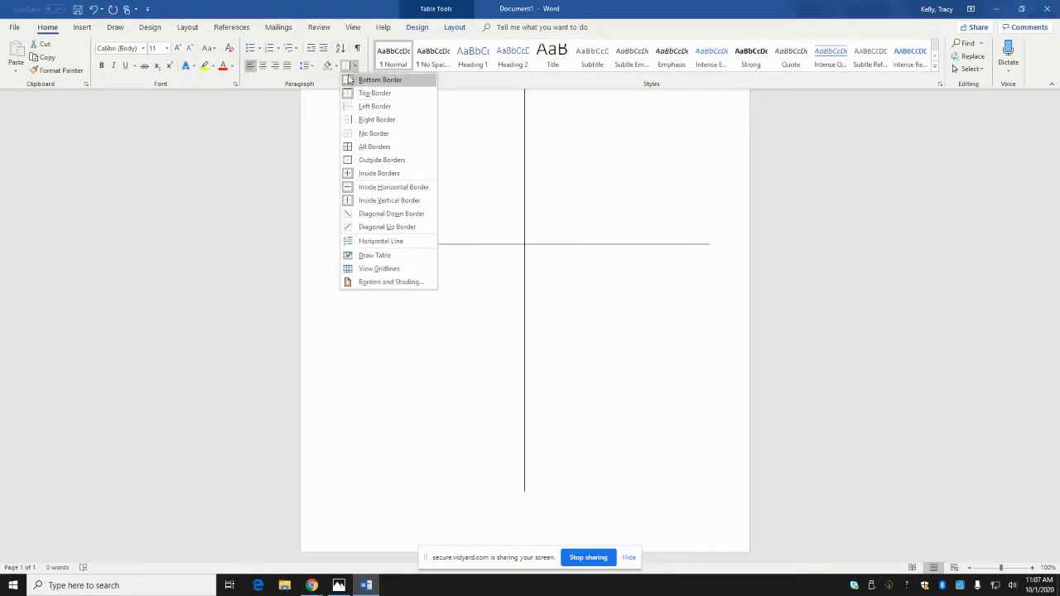
{"action": "left_click", "coordinate": [349, 80]}
{"action": "left_click", "coordinate": [594, 324]}
{"action": "scroll", "coordinate": [347, 214], "scroll_direction": "up", "scroll_amount": 2}
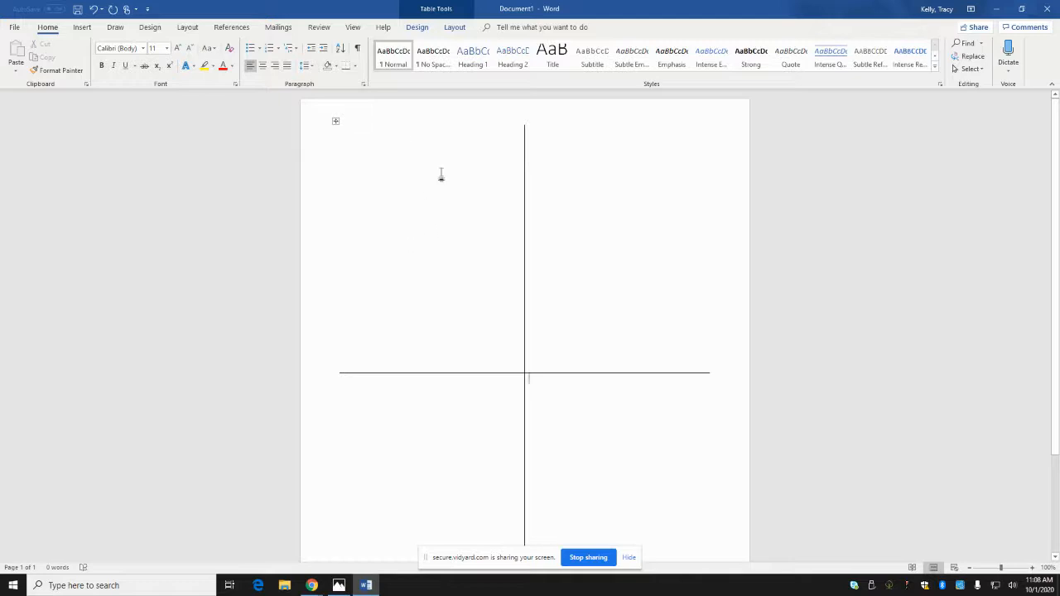
Enter the heading "This Week" in the table's upper-left cell in the Geofany Personal Use font at size 48
{"action": "left_click", "coordinate": [379, 150]}
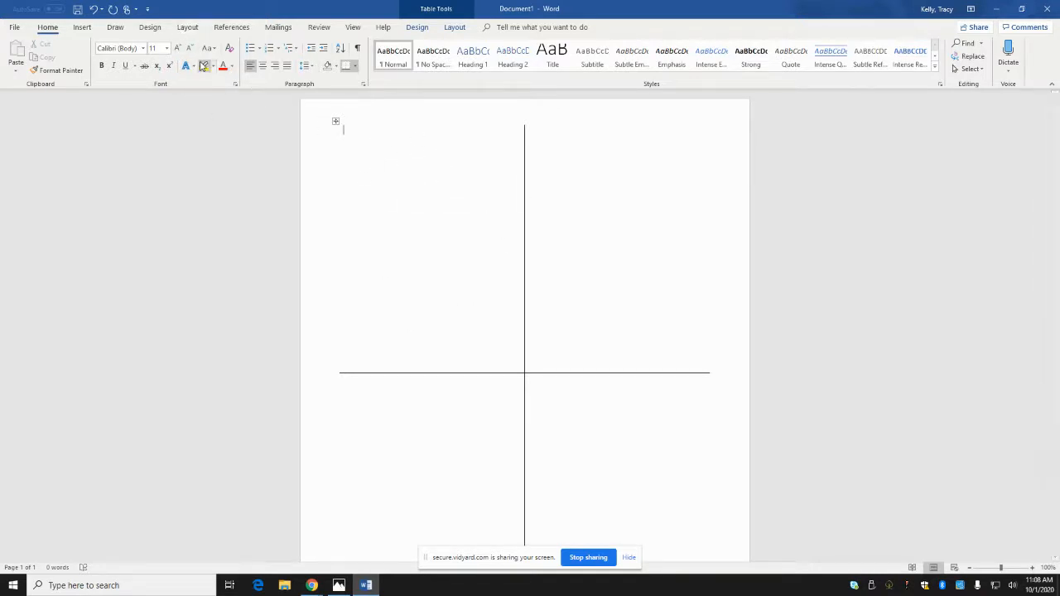
{"action": "left_click", "coordinate": [144, 49]}
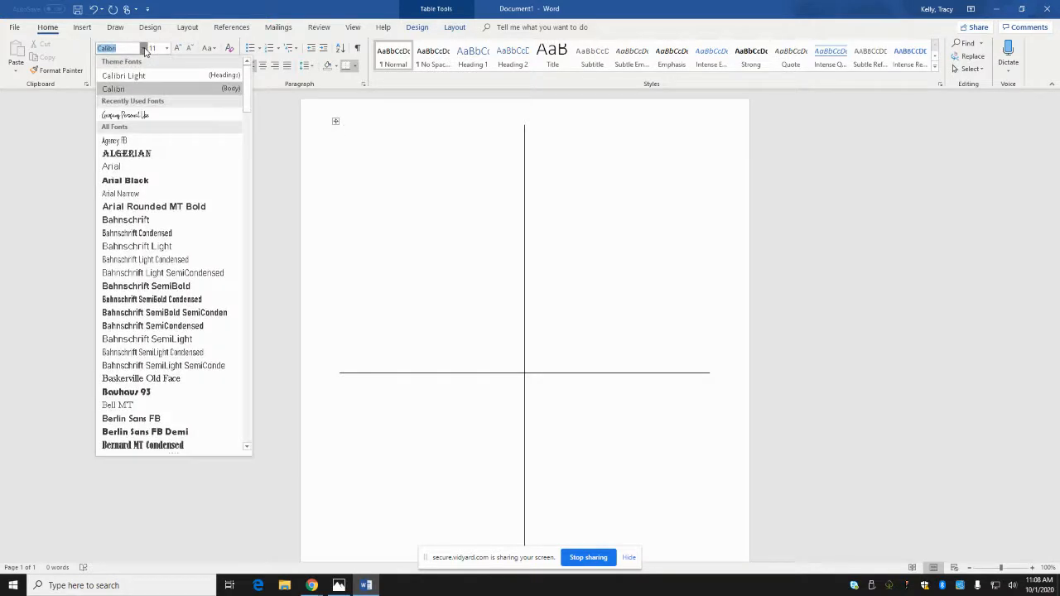
{"action": "left_click", "coordinate": [113, 118]}
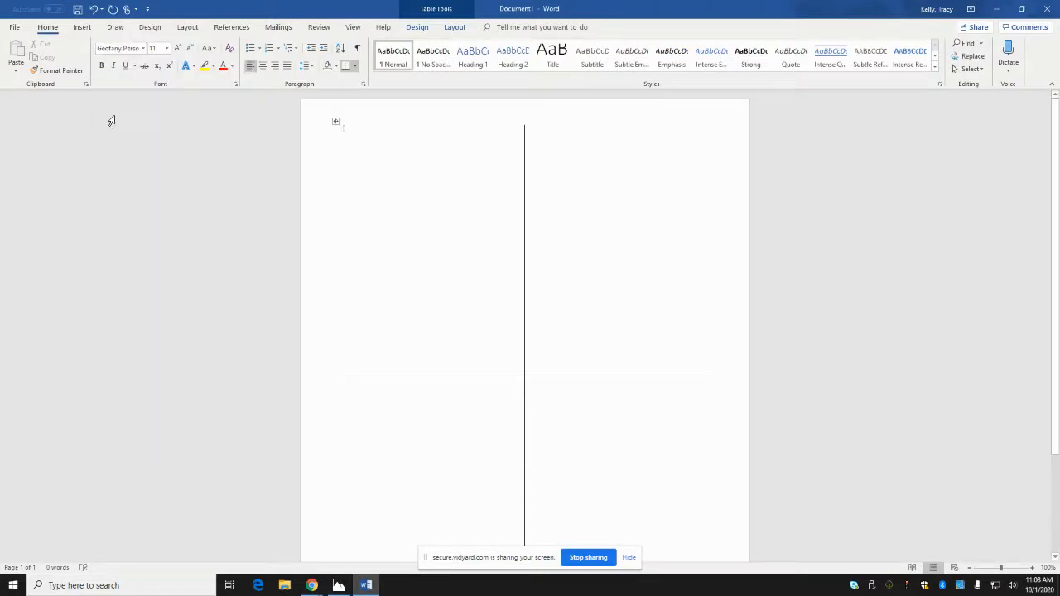
{"action": "left_click", "coordinate": [166, 48]}
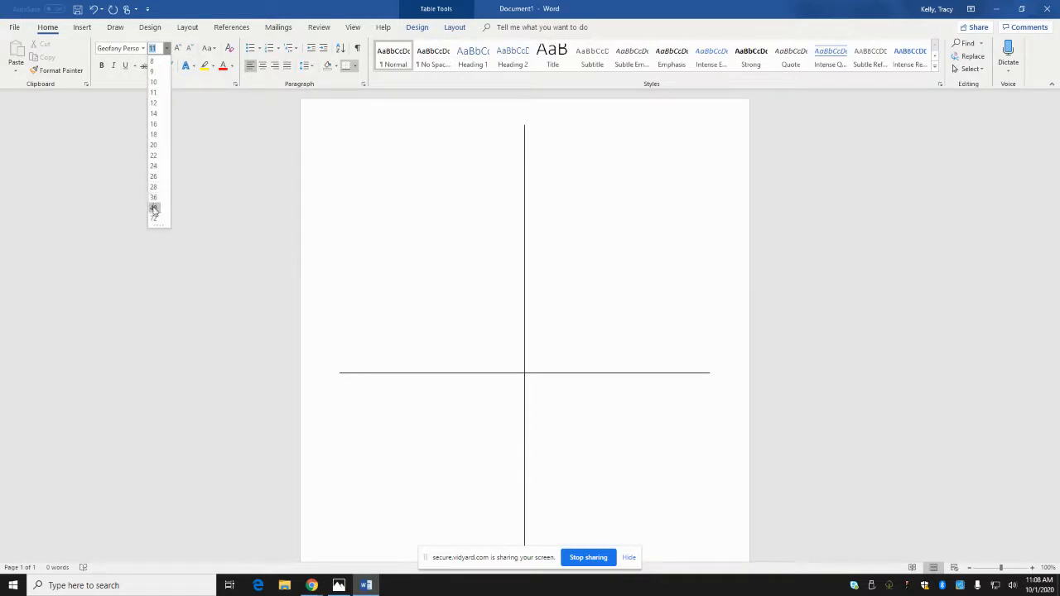
{"action": "left_click", "coordinate": [153, 207]}
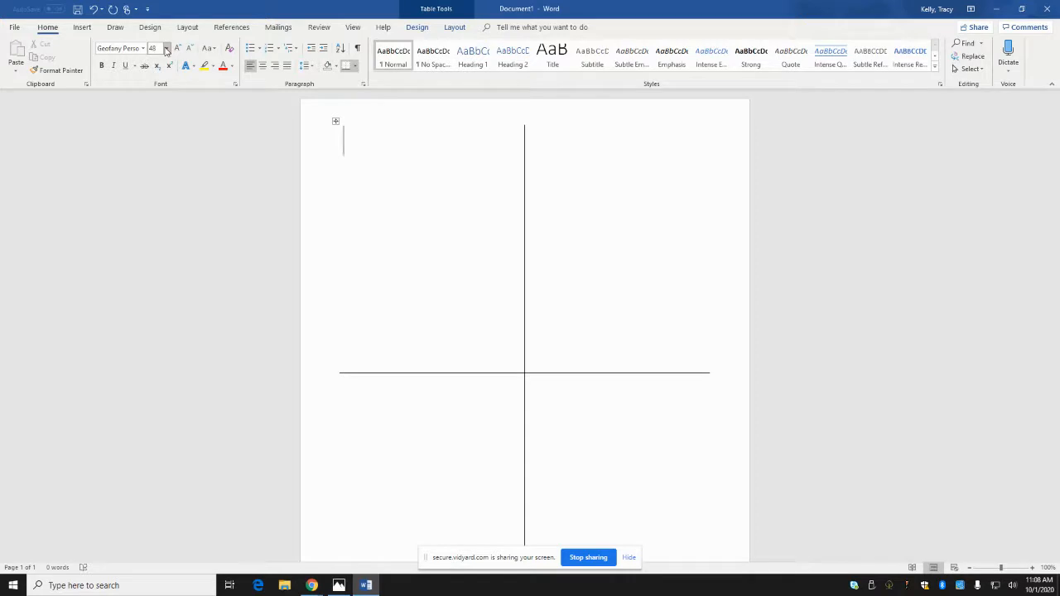
{"action": "type", "text": "This Week"}
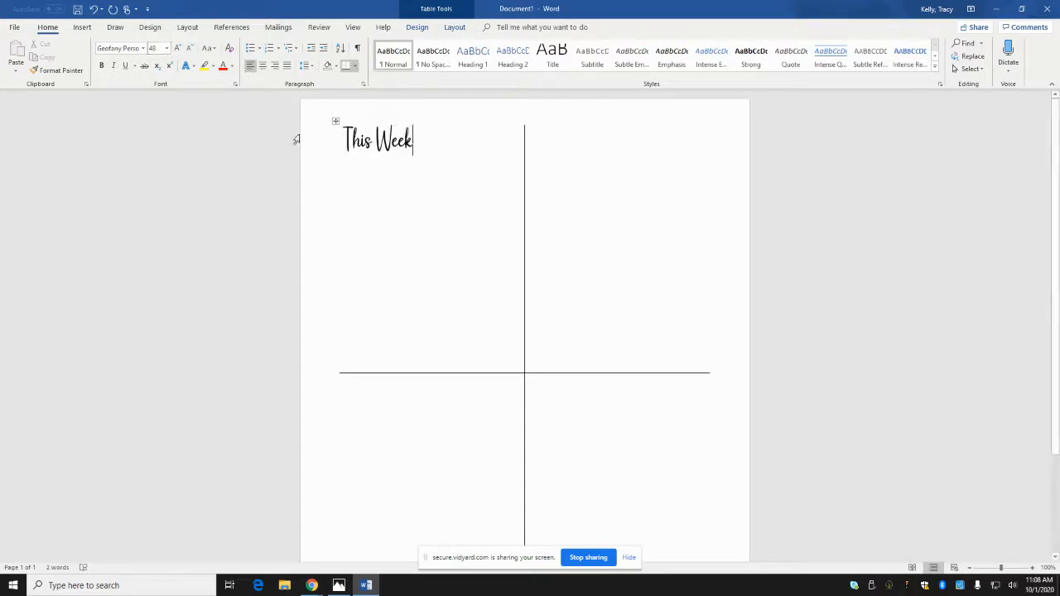
Centre the "This Week" heading horizontally within its cell
{"action": "left_click_drag", "start_coordinate": [345, 137], "coordinate": [433, 135]}
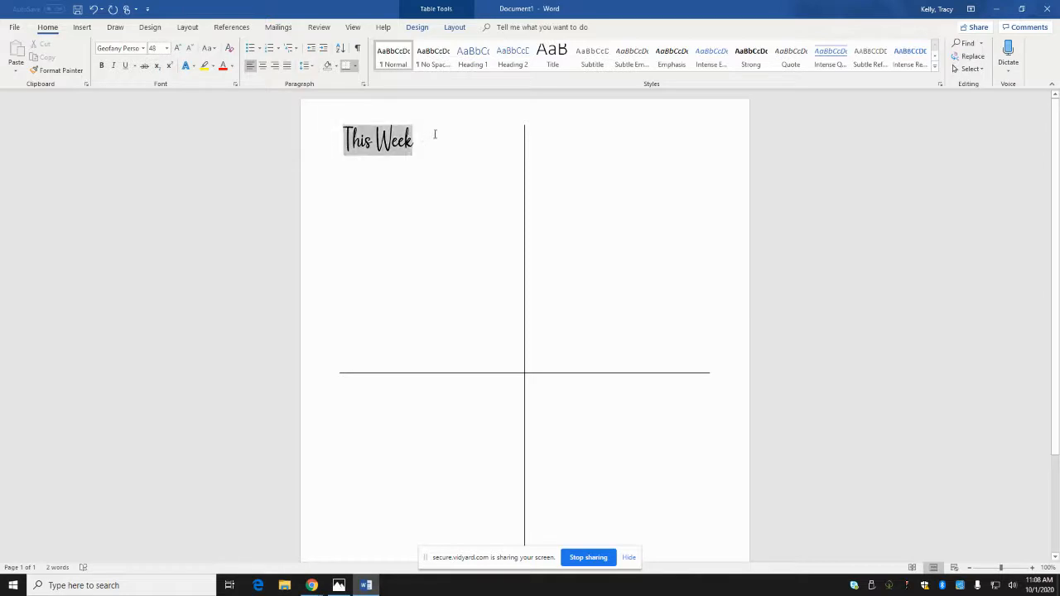
{"action": "left_click", "coordinate": [275, 66]}
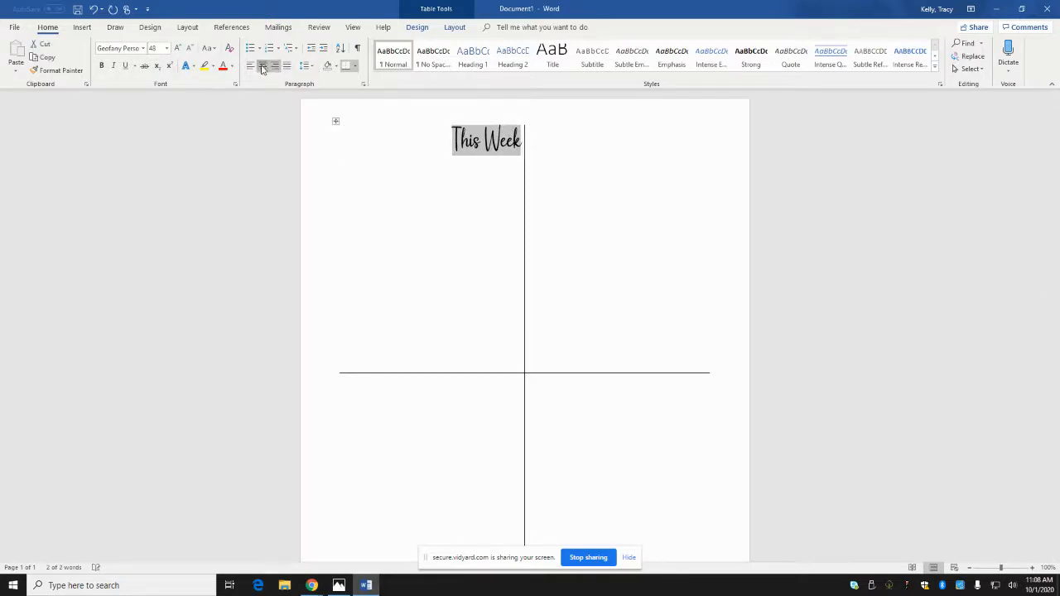
{"action": "left_click", "coordinate": [262, 66]}
{"action": "left_click", "coordinate": [473, 145]}
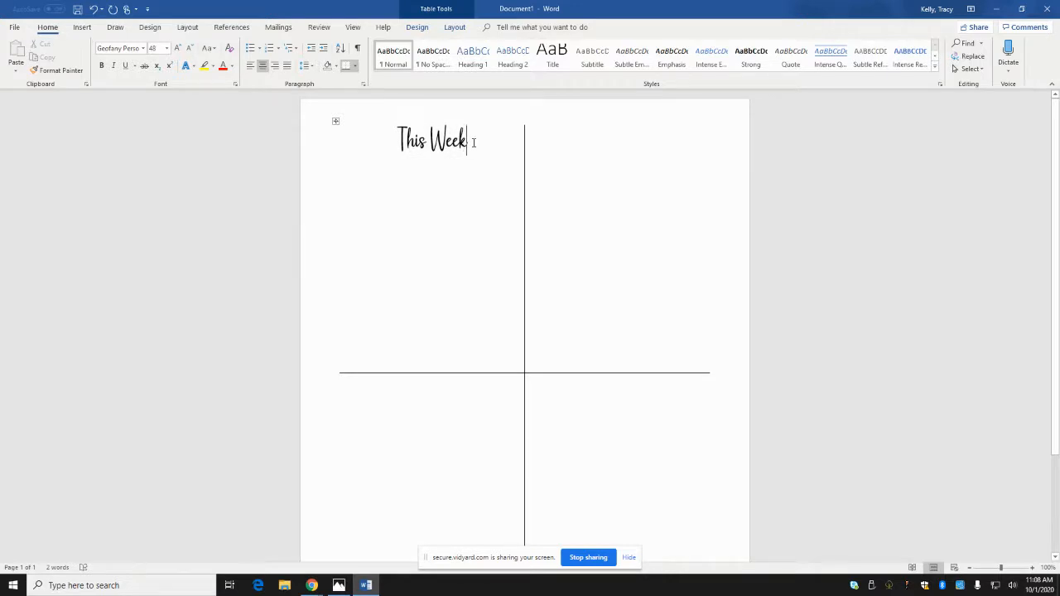
Add a left-aligned "Notes:" label at size 22 on a new line below the "This Week" heading
{"action": "left_click", "coordinate": [166, 48]}
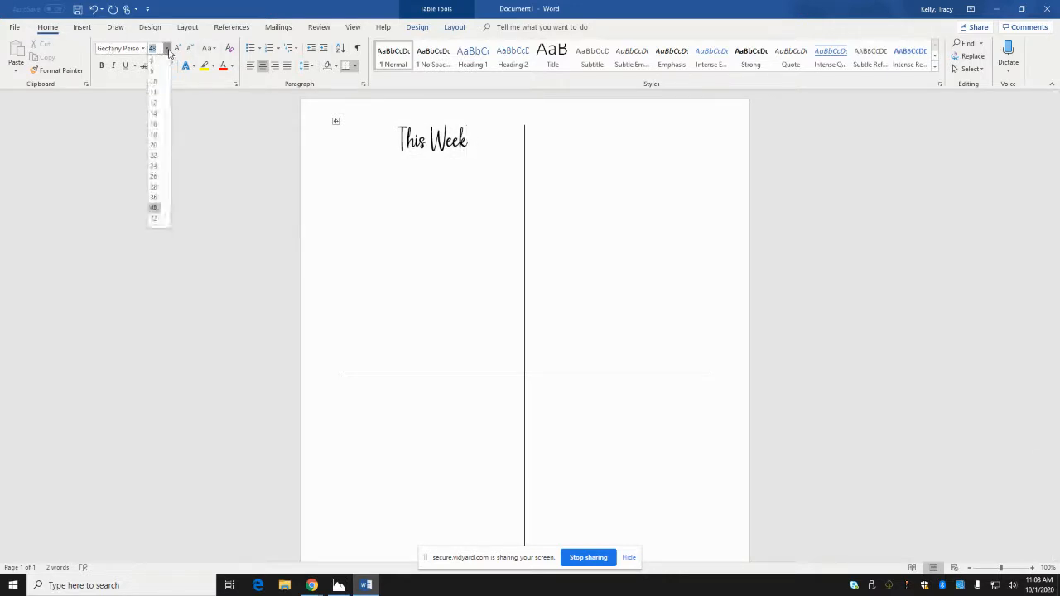
{"action": "left_click", "coordinate": [154, 156]}
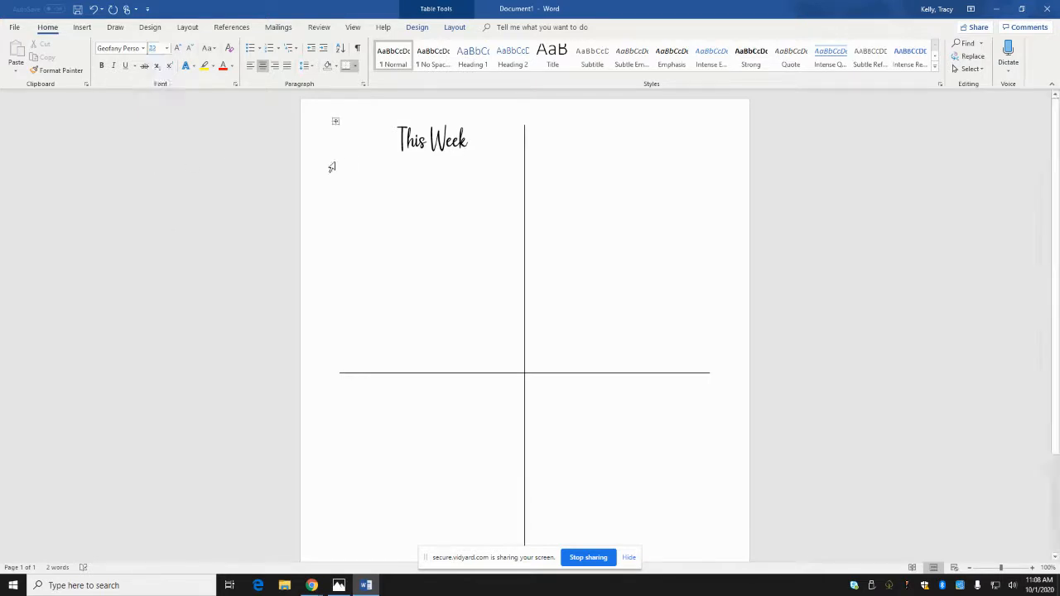
{"action": "key", "text": "Return"}
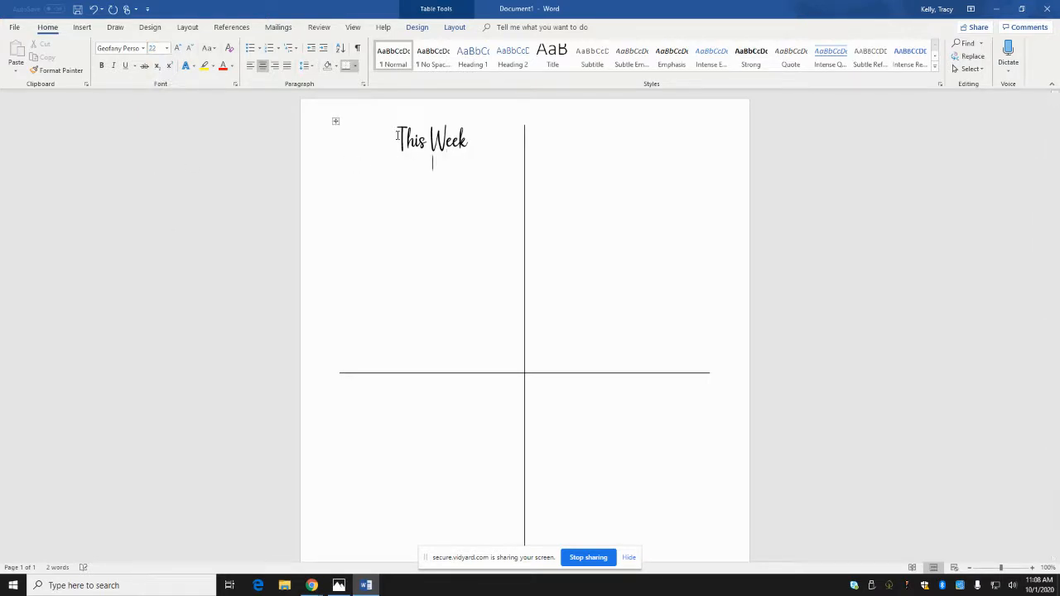
{"action": "left_click", "coordinate": [249, 68]}
{"action": "type", "text": "Notes: "}
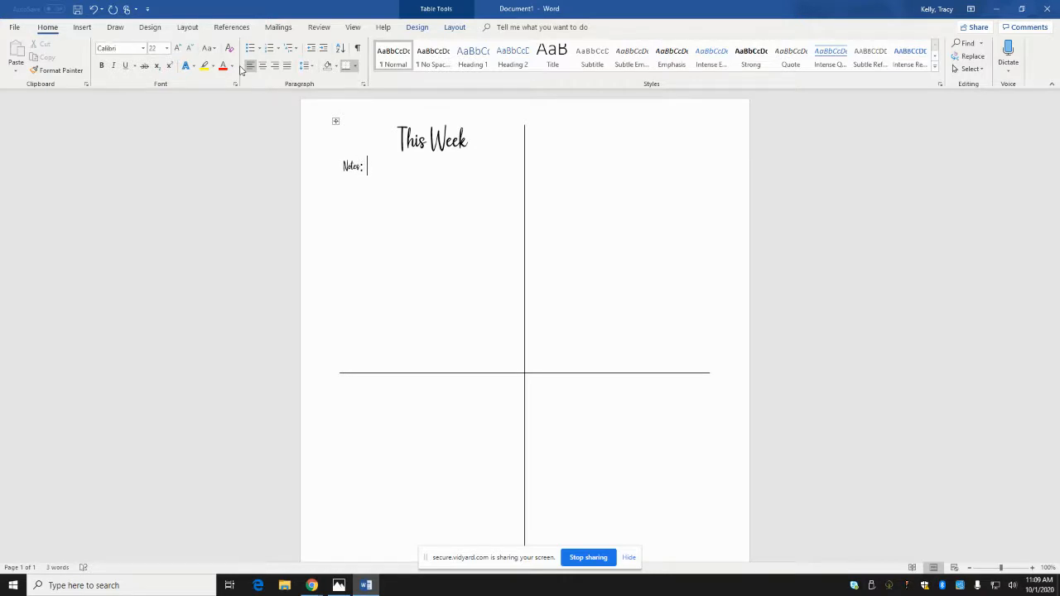
Fill the rest of the "Notes:" line with underscores and add four cell-width underscore writing lines below it
{"action": "type", "text": "___"}
{"action": "key", "text": "Return"}
{"action": "type", "text": "_______________"}
{"action": "type", "text": "_"}
{"action": "key", "text": "BackSpace"}
{"action": "key", "text": "Return"}
{"action": "type", "text": "_______________________"}
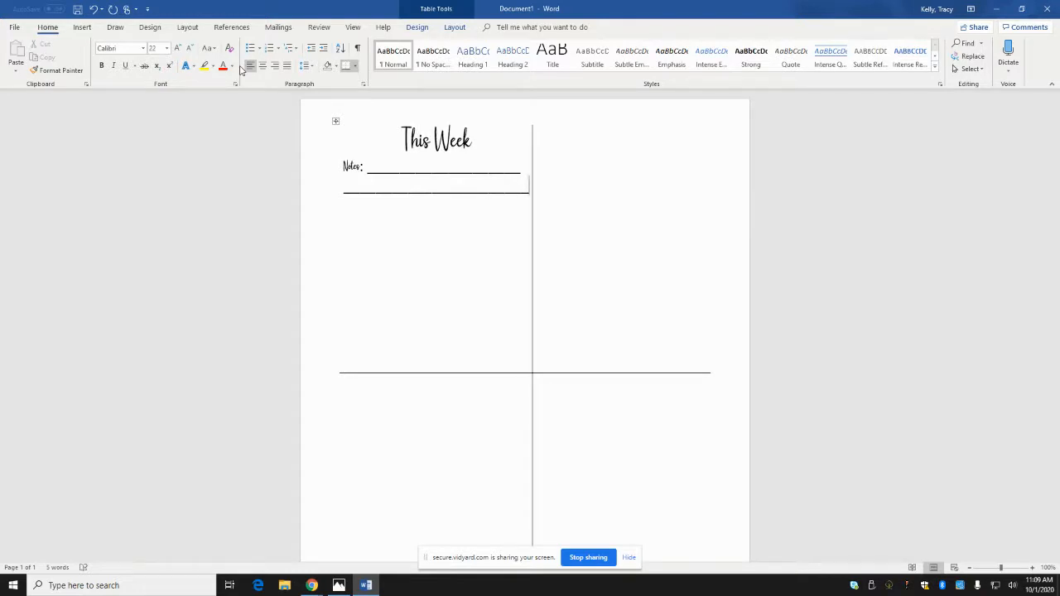
{"action": "key", "text": "BackSpace"}
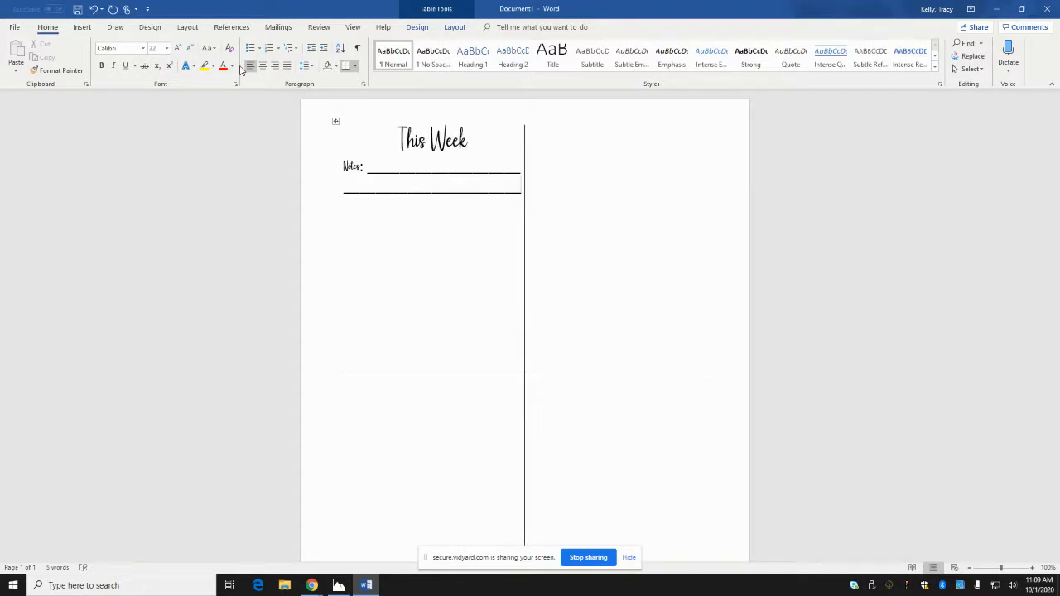
{"action": "key", "text": "Return"}
{"action": "type", "text": "_____________________"}
{"action": "key", "text": "Return"}
{"action": "type", "text": "_____________________"}
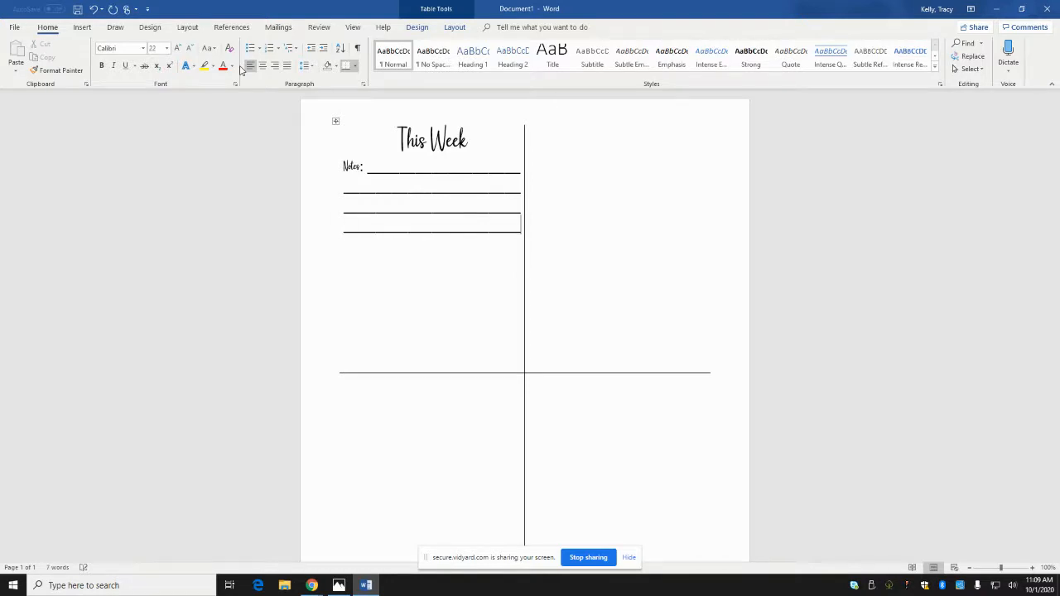
{"action": "key", "text": "Return"}
{"action": "type", "text": "_____________________"}
Add the label "Priorities:" on a new line below the notes writing lines
{"action": "key", "text": "Return"}
{"action": "type", "text": "Pr"}
{"action": "key", "text": "BackSpace"}
{"action": "key", "text": "BackSpace"}
{"action": "type", "text": "Priori"}
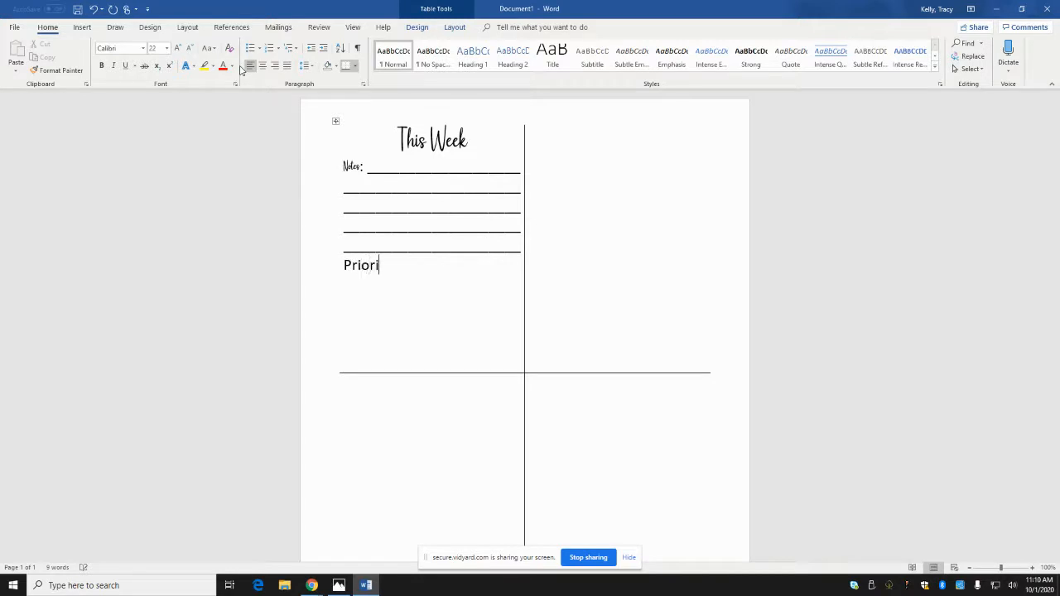
{"action": "type", "text": "ties:"}
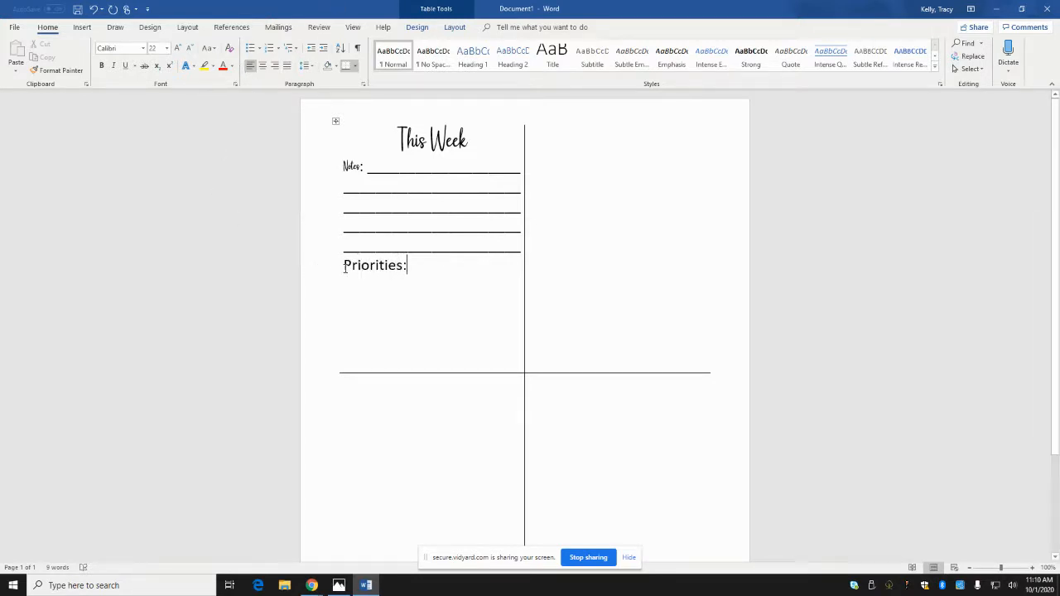
Change the font of the "Priorities:" label to Geofany Personal Use
{"action": "left_click_drag", "start_coordinate": [344, 267], "coordinate": [409, 266]}
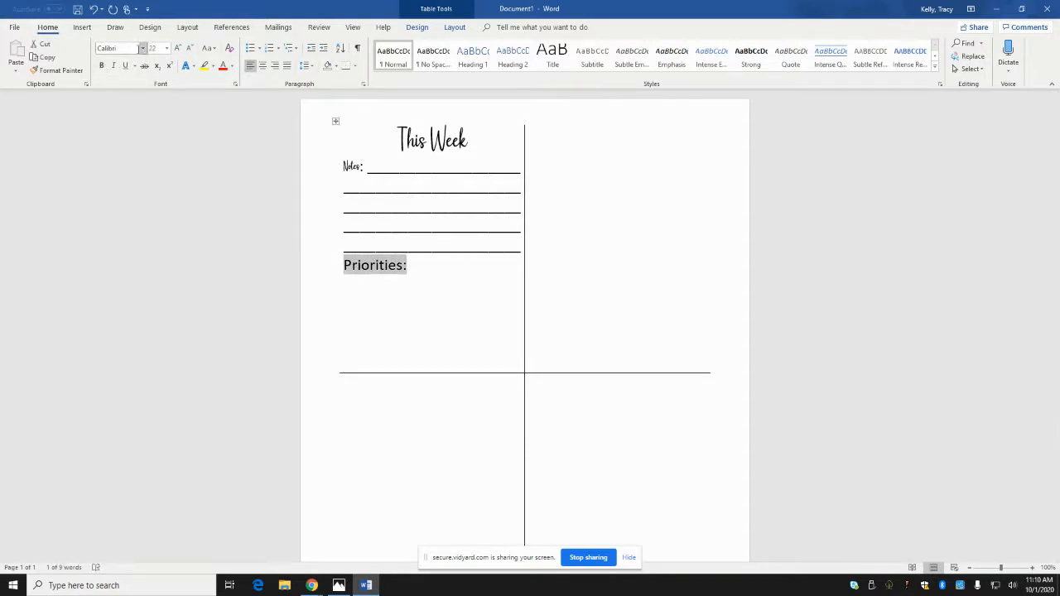
{"action": "left_click", "coordinate": [142, 48]}
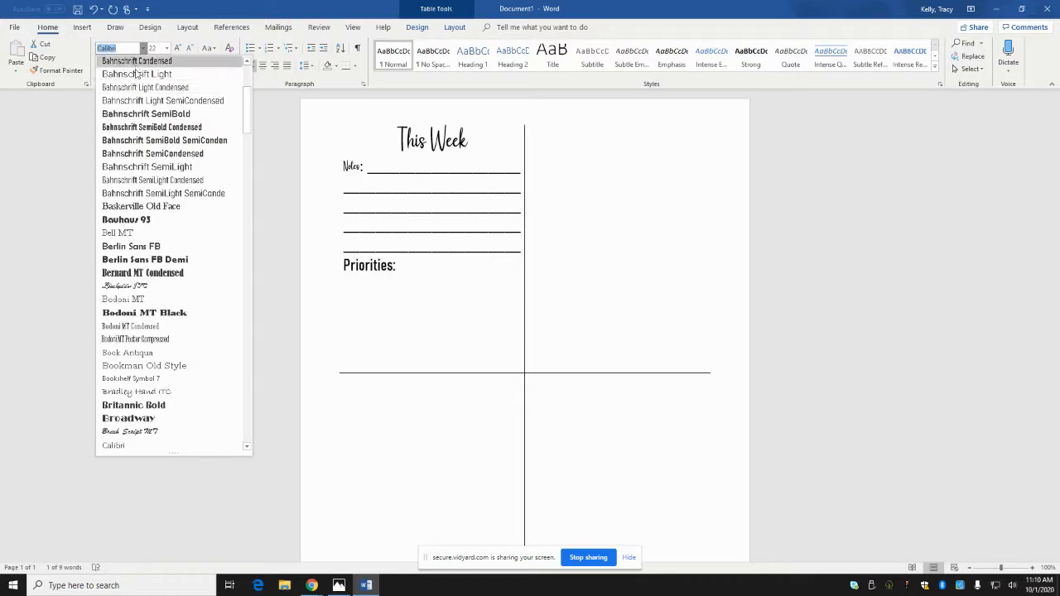
{"action": "scroll", "coordinate": [136, 74], "scroll_direction": "up", "scroll_amount": 5}
{"action": "left_click", "coordinate": [157, 111]}
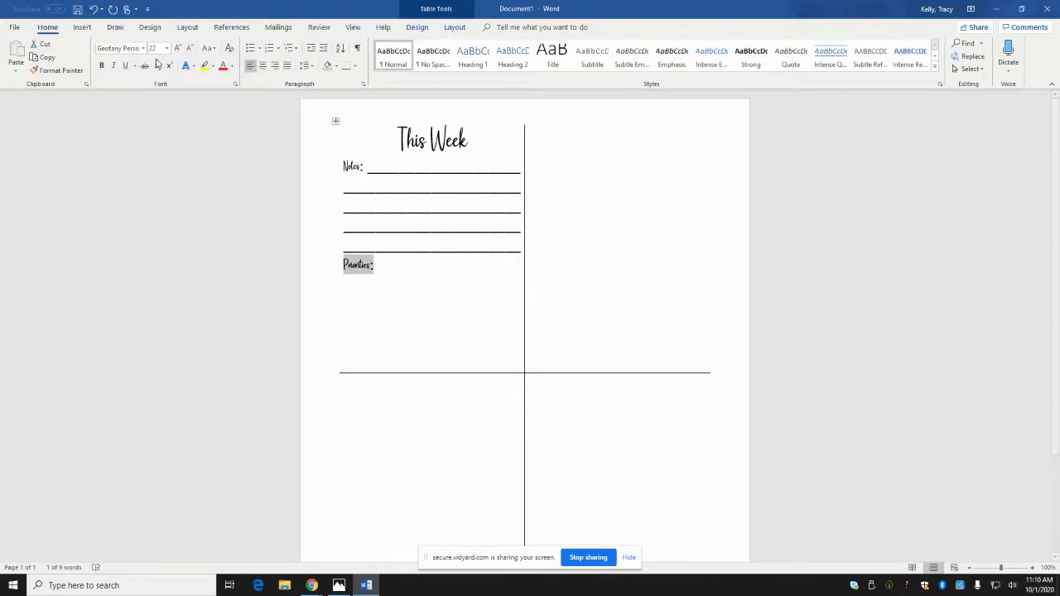
Fill the rest of the "Priorities:" line with underscores and add four cell-width underscore writing lines below it
{"action": "left_click", "coordinate": [375, 264]}
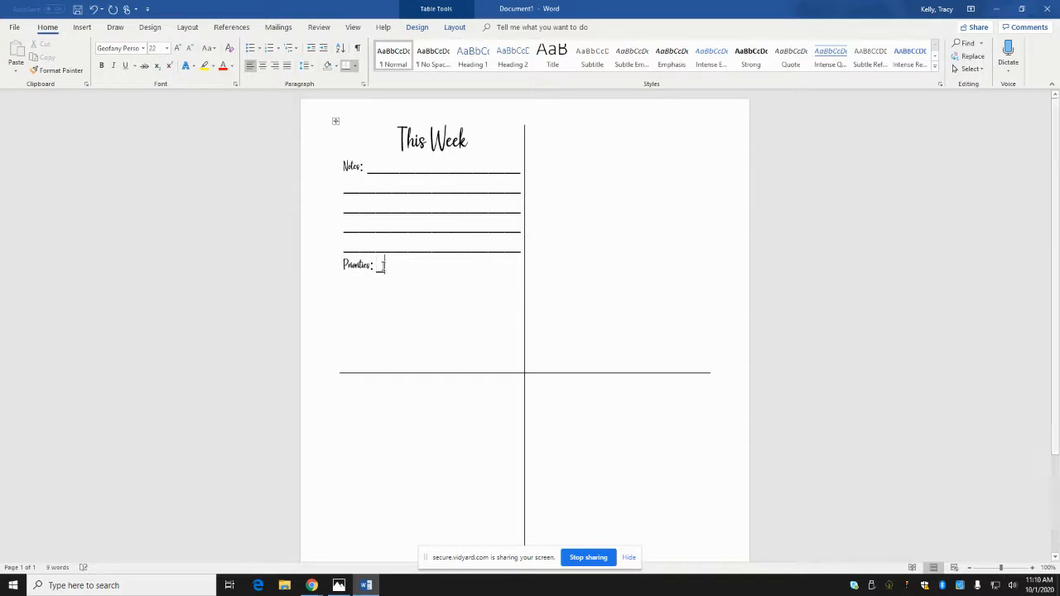
{"action": "type", "text": "__________________"}
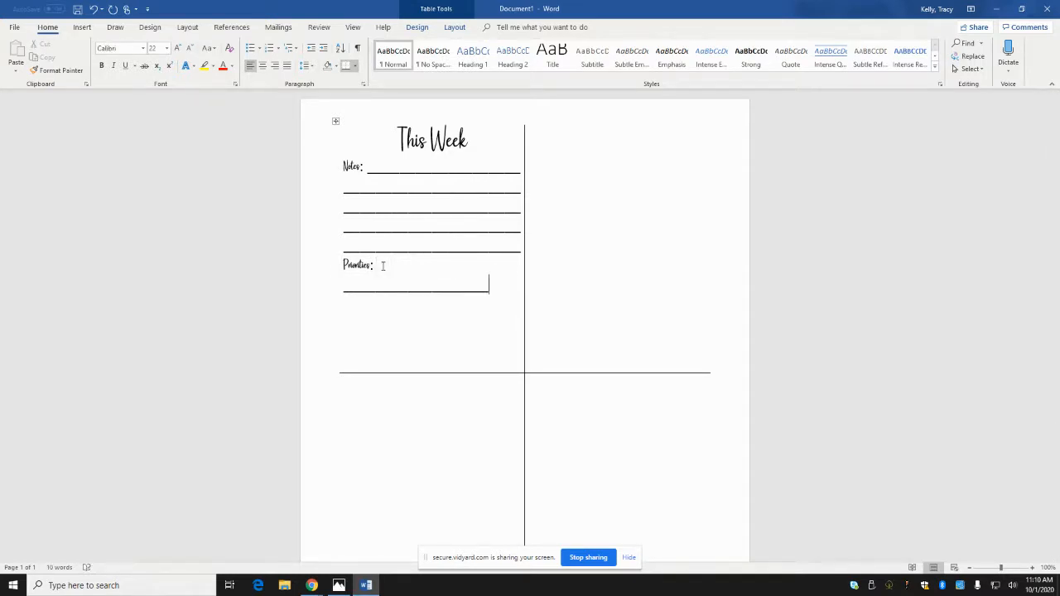
{"action": "key", "text": "BackSpace"}
{"action": "key", "text": "Return"}
{"action": "type", "text": "______________________"}
{"action": "key", "text": "Return"}
{"action": "type", "text": "_____________________"}
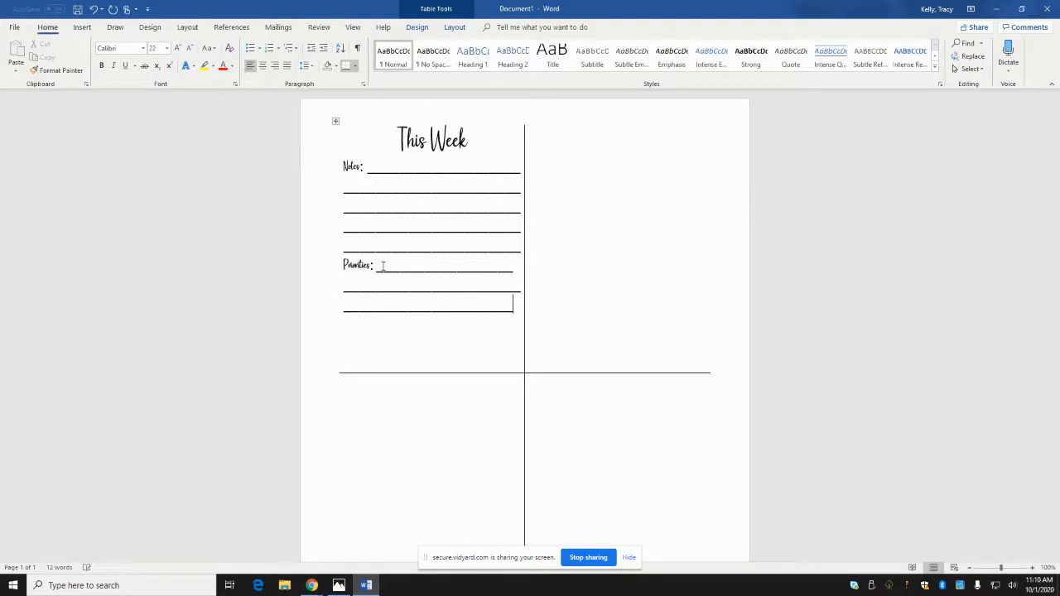
{"action": "type", "text": "_"}
{"action": "key", "text": "Return"}
{"action": "type", "text": "______________________"}
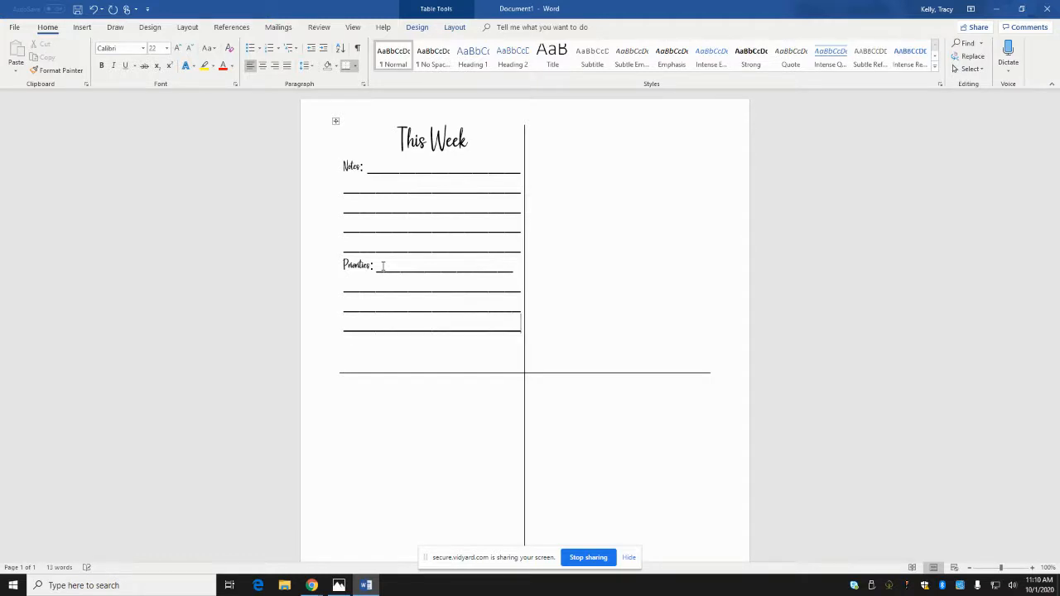
{"action": "type", "text": "______________________"}
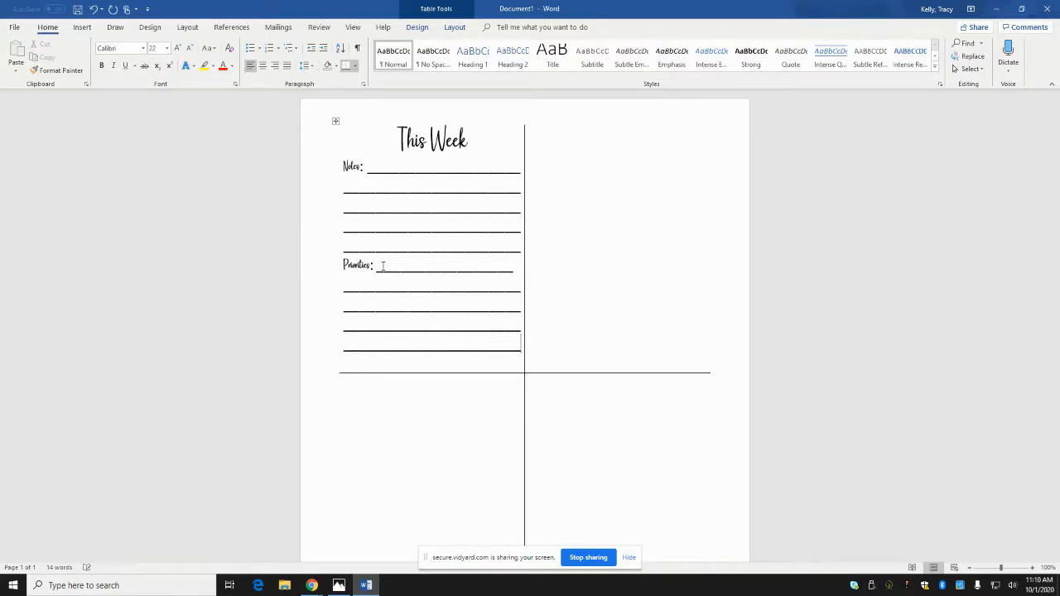
Try to lengthen the writing line beside "Priorities:" by one underscore
{"action": "left_click", "coordinate": [514, 266]}
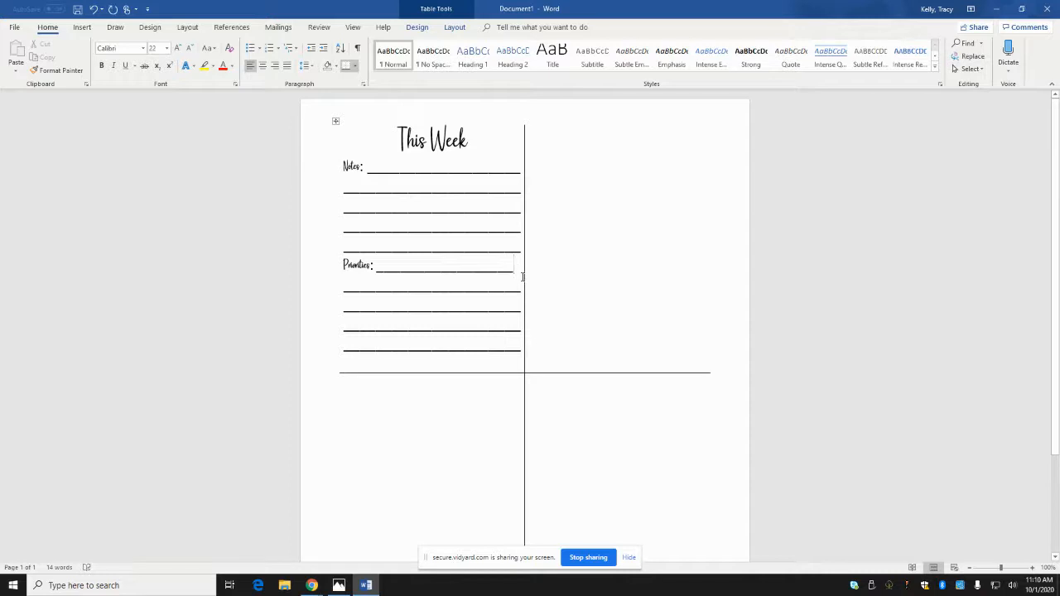
{"action": "type", "text": "_"}
{"action": "key", "text": "BackSpace"}
Add a short, centred line of underscores at the top of the table's upper-right cell
{"action": "left_click", "coordinate": [575, 130]}
{"action": "left_click", "coordinate": [262, 66]}
{"action": "type", "text": "_______"}
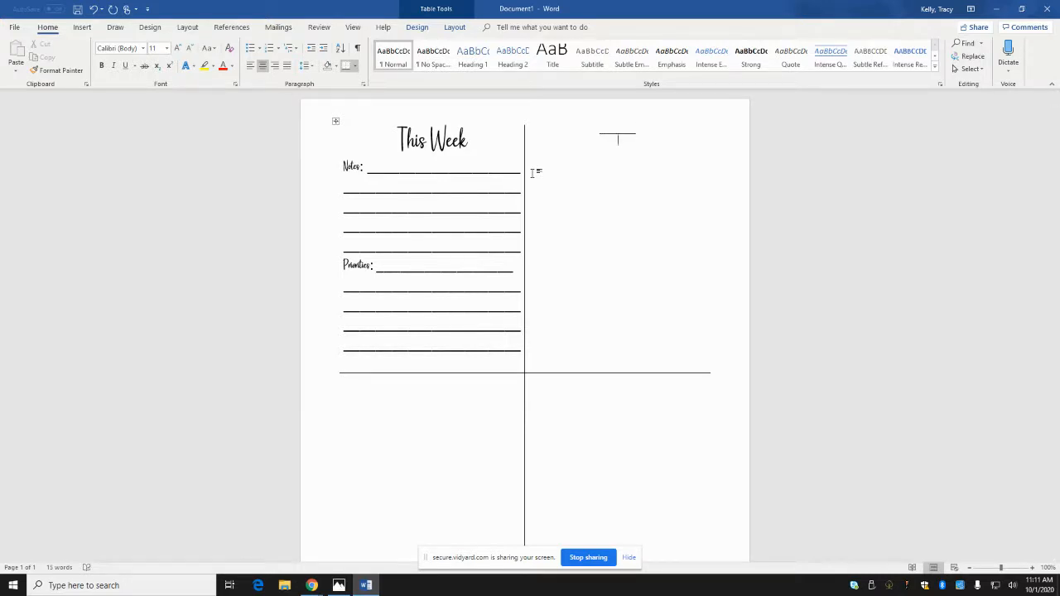
Enter "M" below the short line in the upper-right cell in Geofany Personal Use at size 48
{"action": "left_click", "coordinate": [145, 50]}
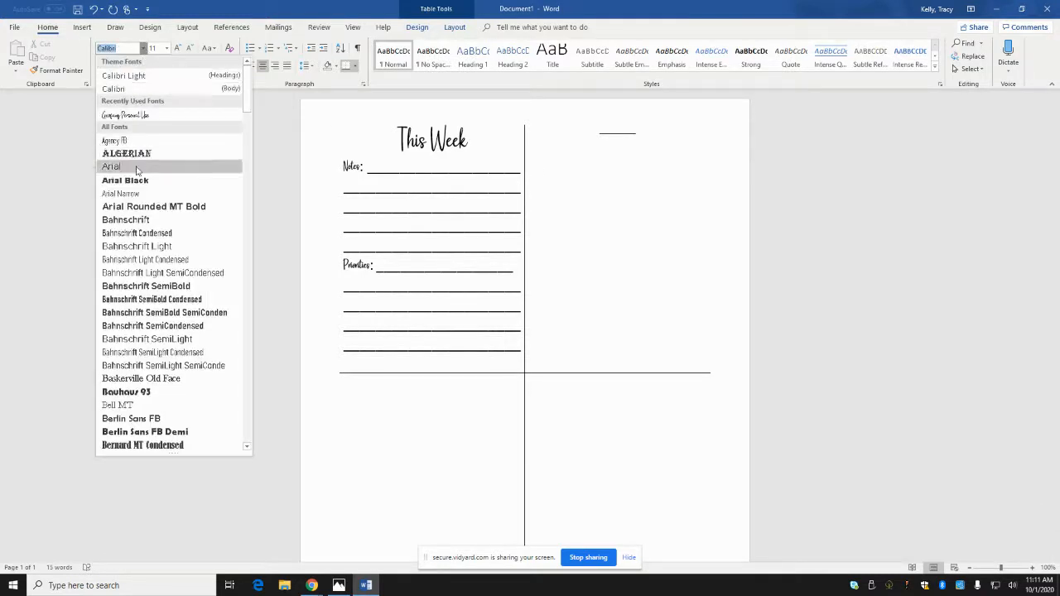
{"action": "left_click", "coordinate": [141, 115]}
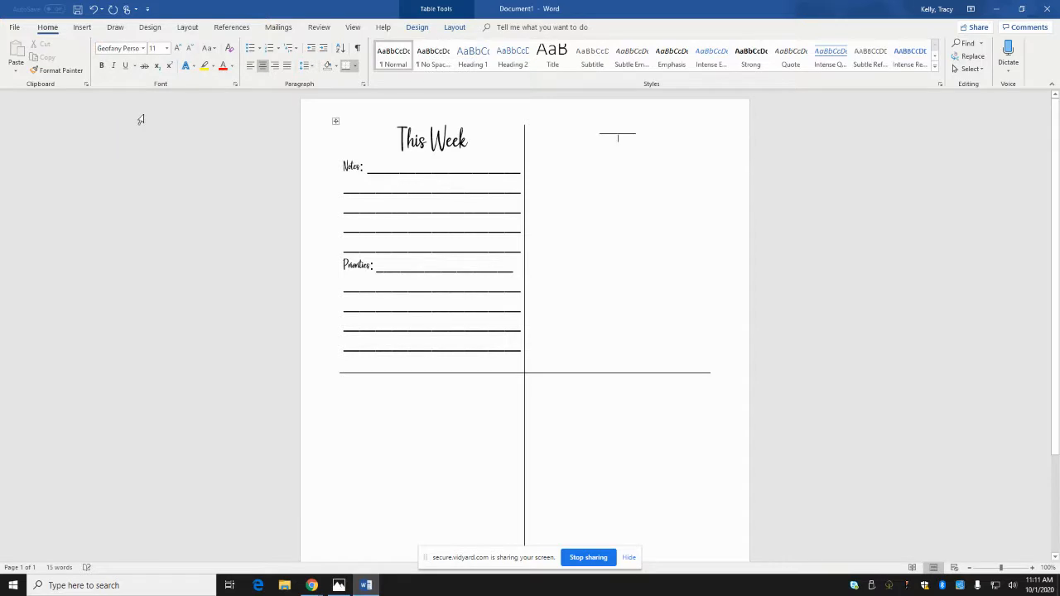
{"action": "left_click", "coordinate": [166, 49]}
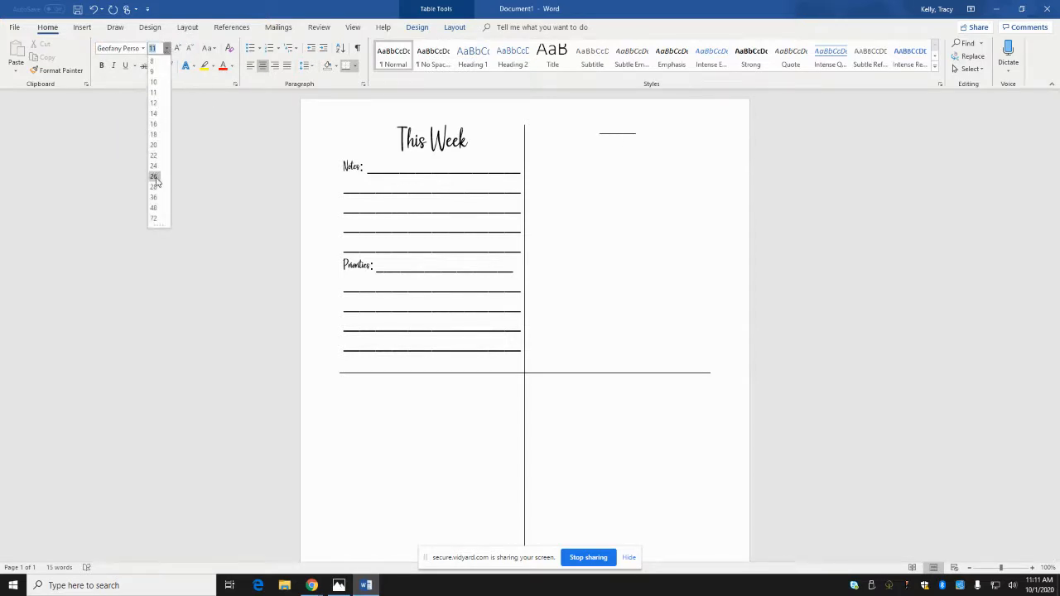
{"action": "left_click", "coordinate": [156, 207]}
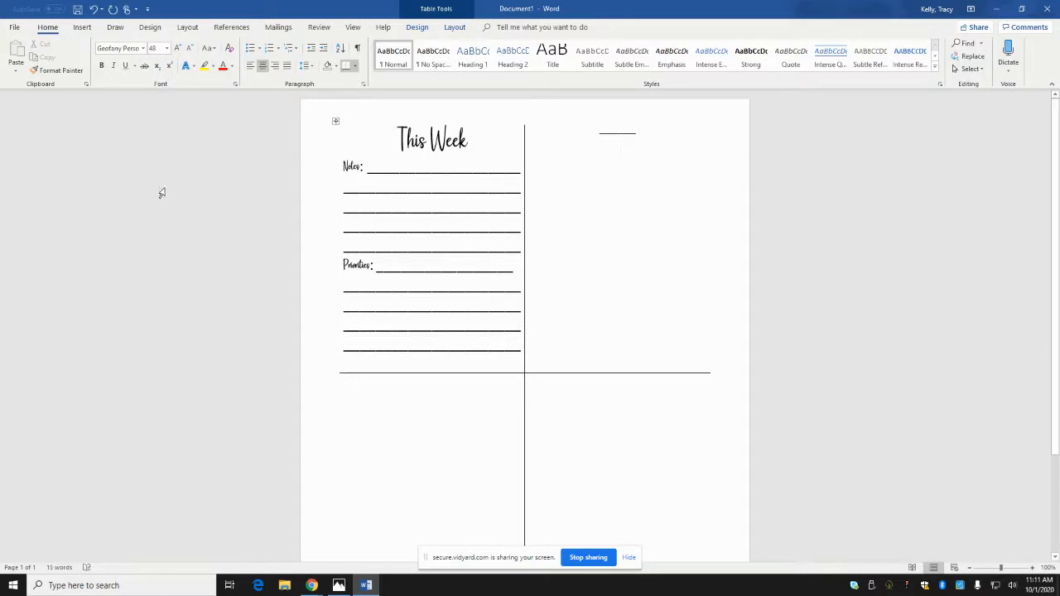
{"action": "type", "text": "M"}
Make the short line and the "M" bold, and start a new line below the letter
{"action": "left_click_drag", "start_coordinate": [599, 128], "coordinate": [641, 150]}
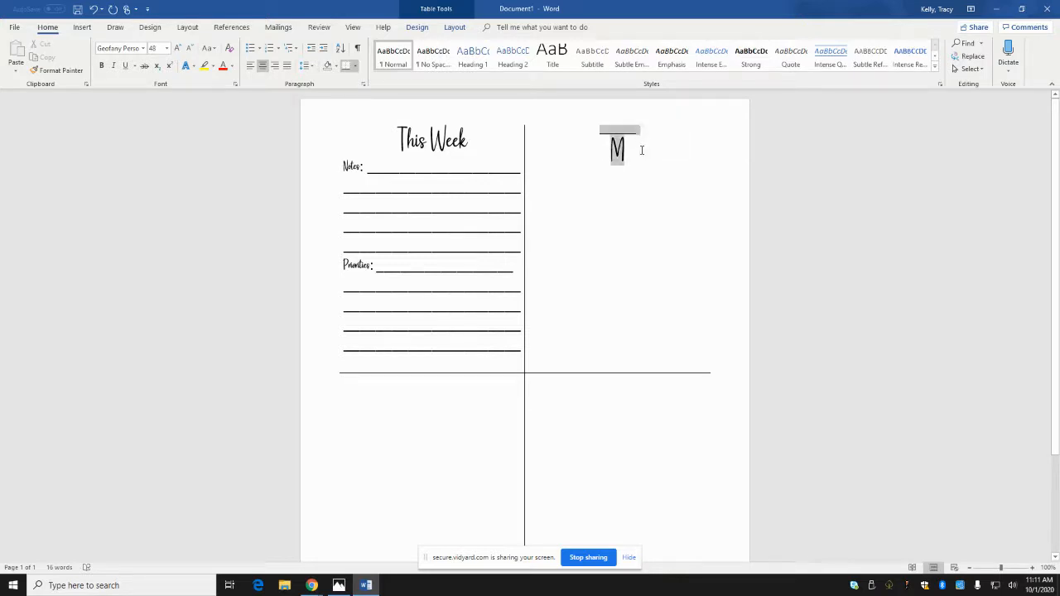
{"action": "left_click", "coordinate": [101, 66]}
{"action": "left_click", "coordinate": [678, 242]}
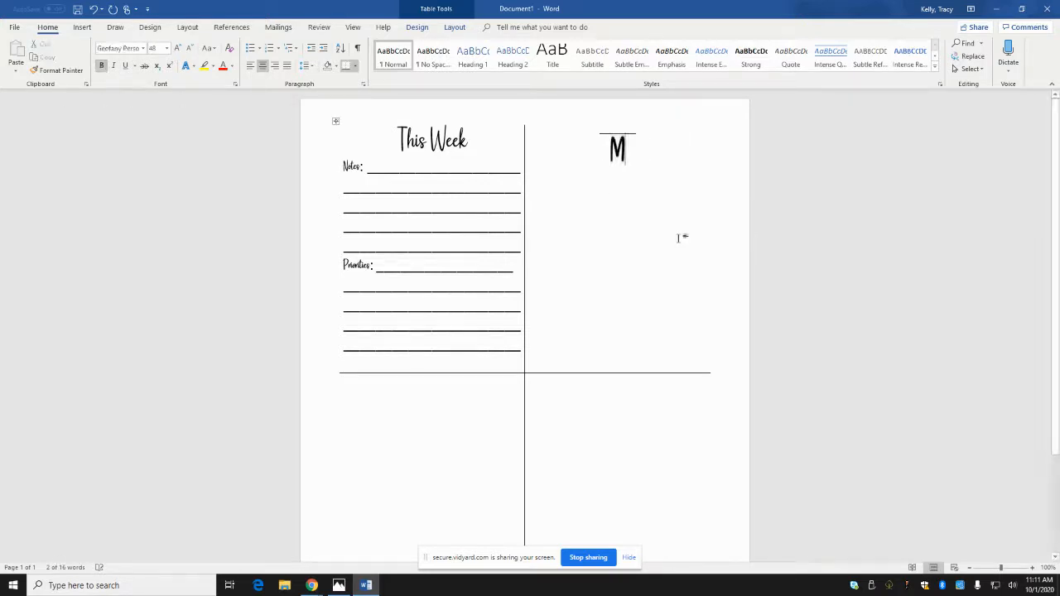
{"action": "key", "text": "Return"}
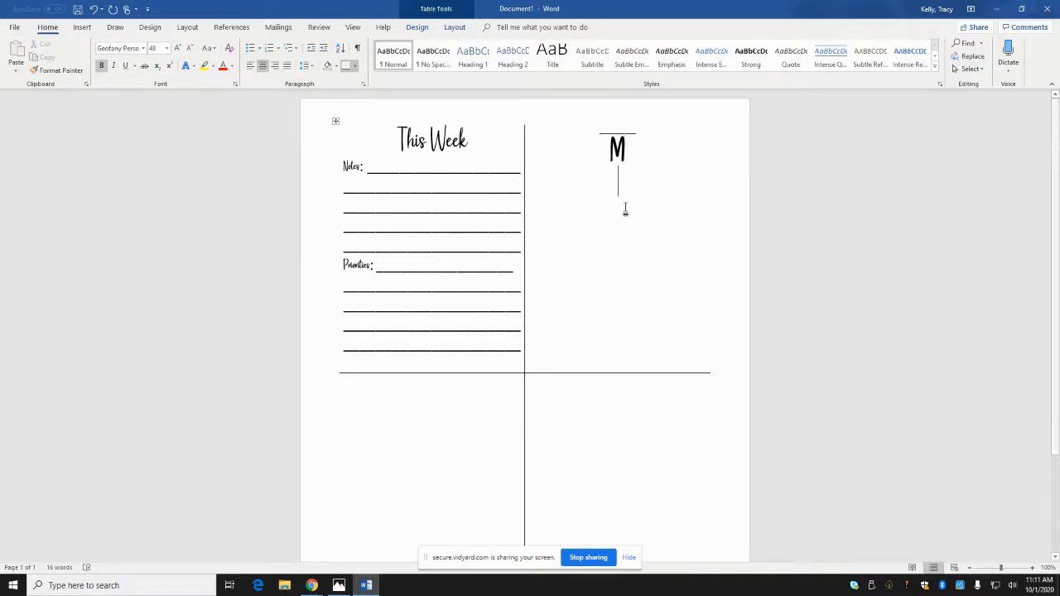
Add a bold, left-aligned line of underscores at size 22 below the "M" and reduce the letter to size 36
{"action": "key", "text": "ctrl+l"}
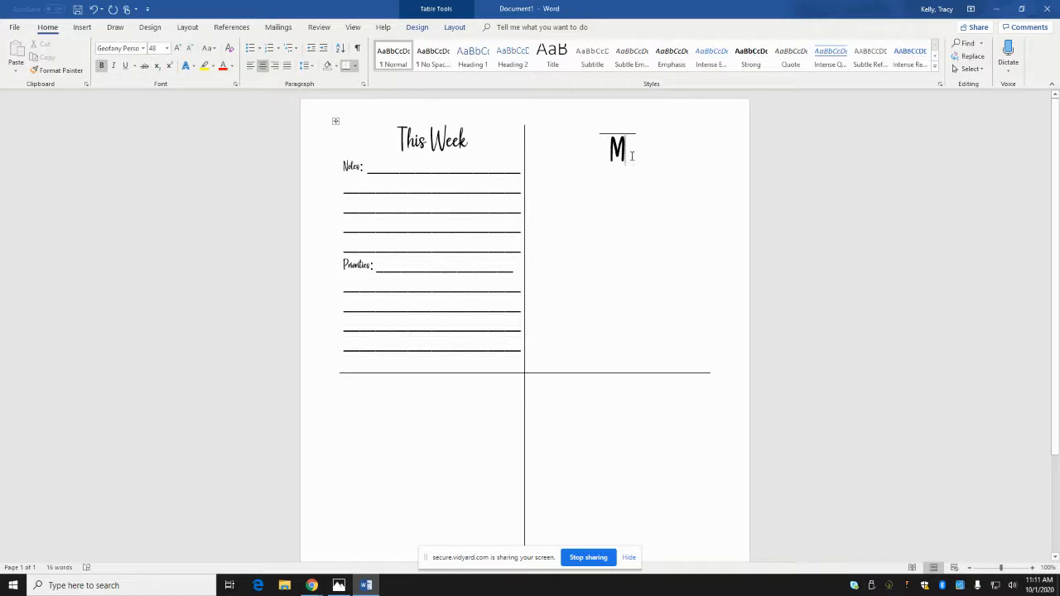
{"action": "left_click", "coordinate": [167, 48]}
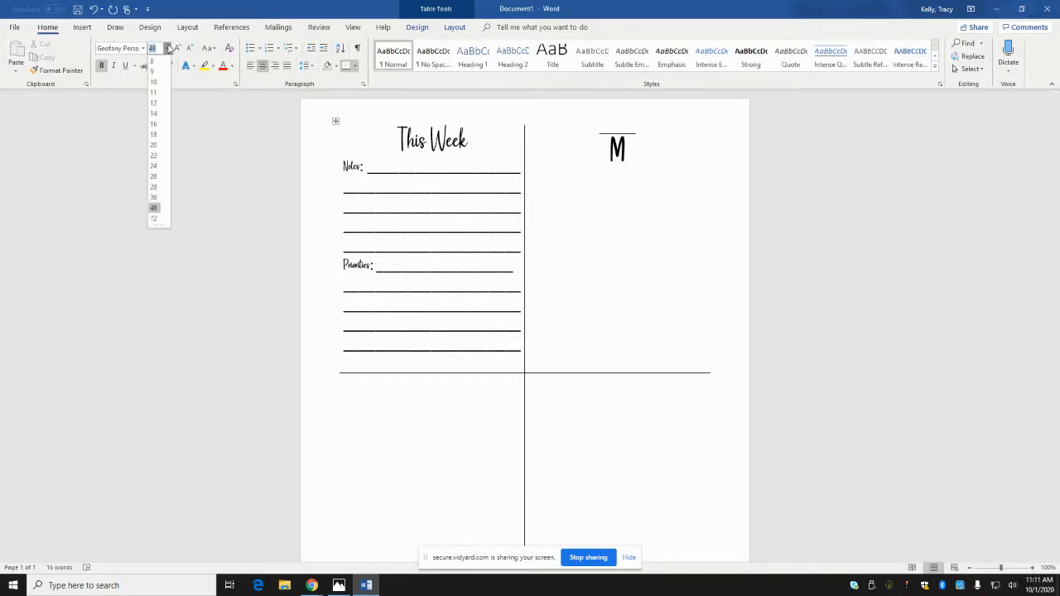
{"action": "left_click", "coordinate": [153, 155]}
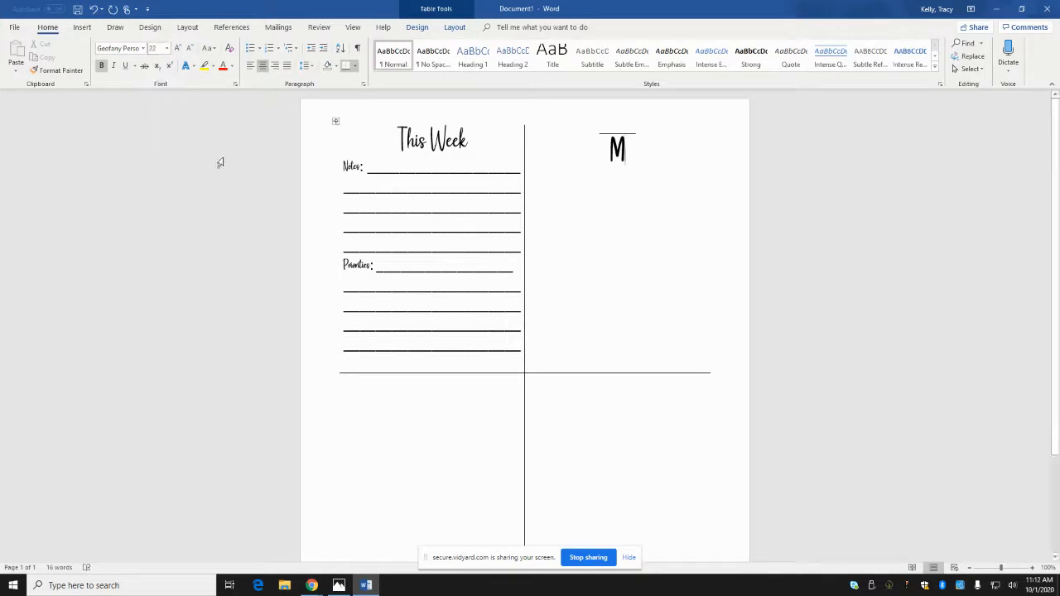
{"action": "key", "text": "Return"}
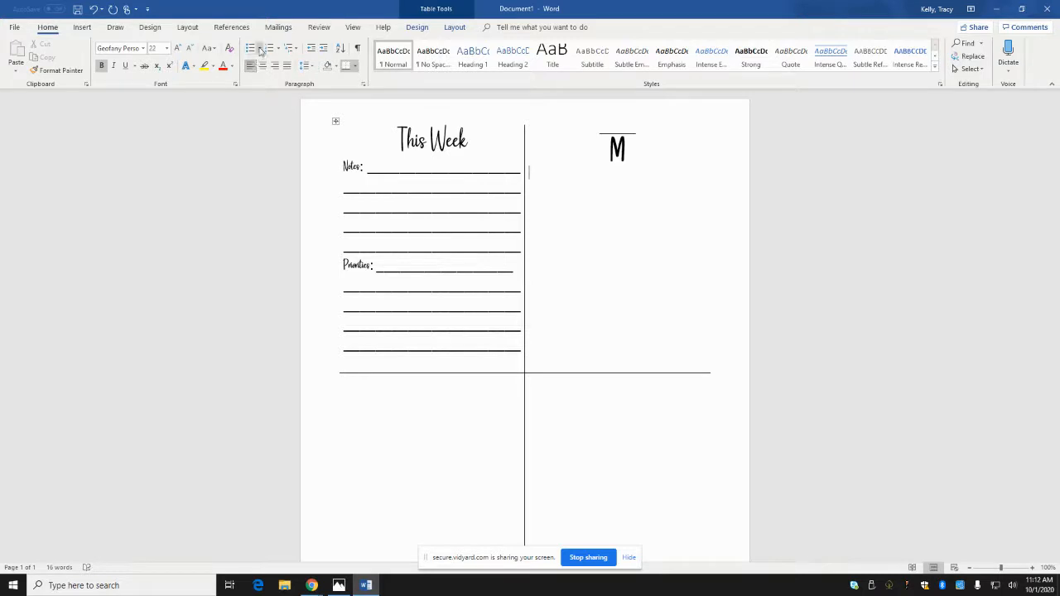
{"action": "type", "text": "_______________"}
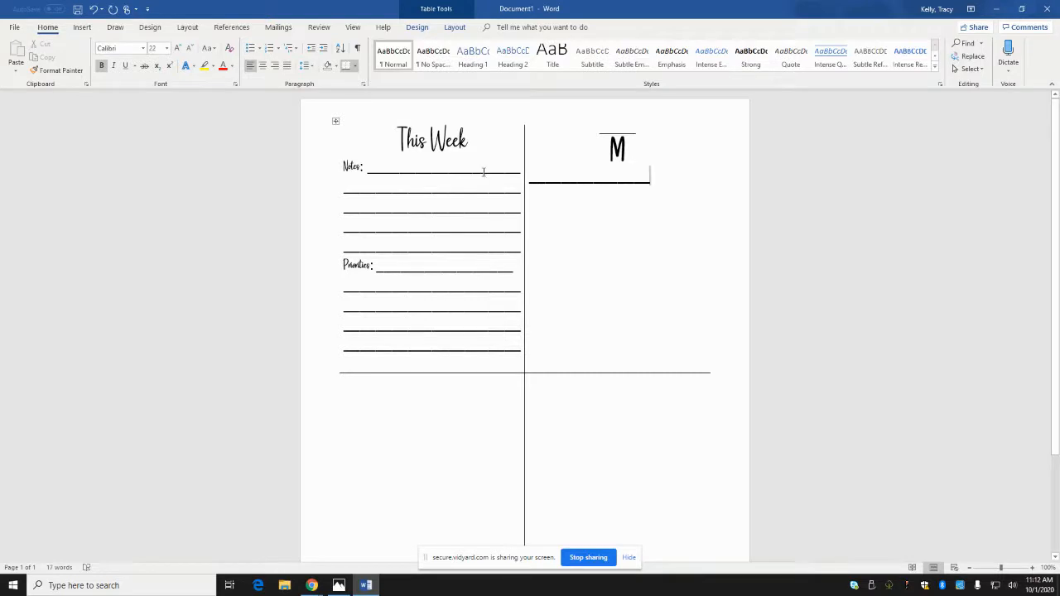
{"action": "left_click_drag", "start_coordinate": [606, 145], "coordinate": [634, 150]}
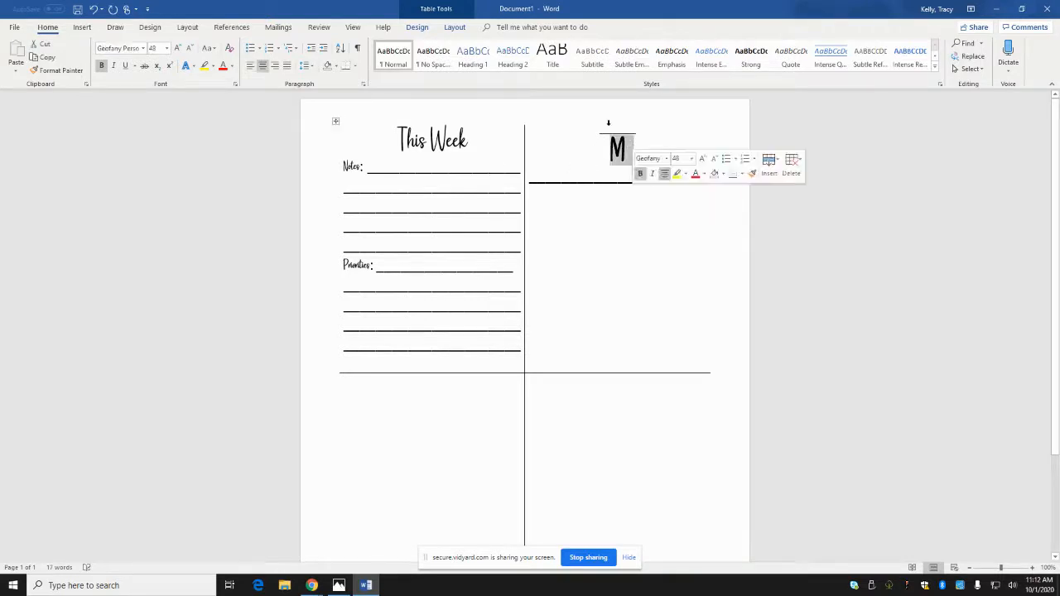
{"action": "left_click", "coordinate": [167, 48]}
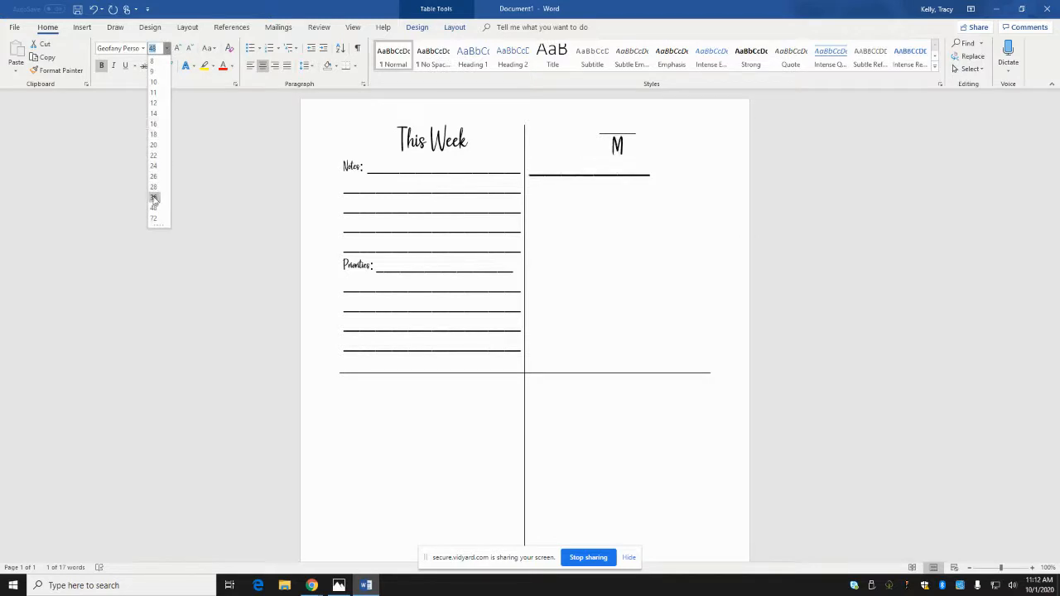
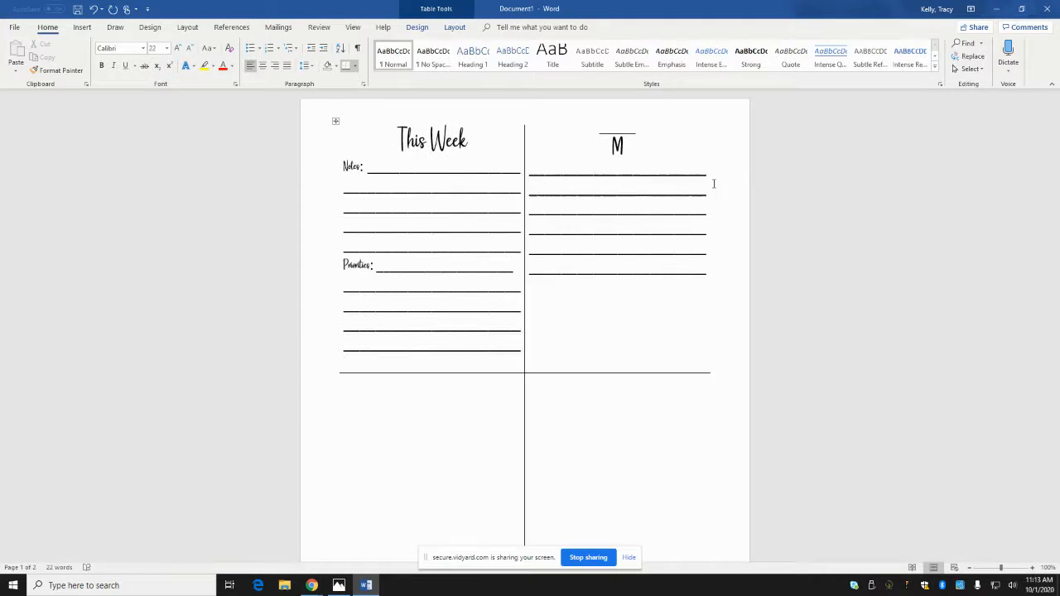
Continue the full-width underscore writing lines down the upper-right cell until there are ten, and remove the extra blank line below
{"action": "key", "text": "Return"}
{"action": "type", "text": "______________________"}
{"action": "key", "text": "Return"}
{"action": "type", "text": "______________________"}
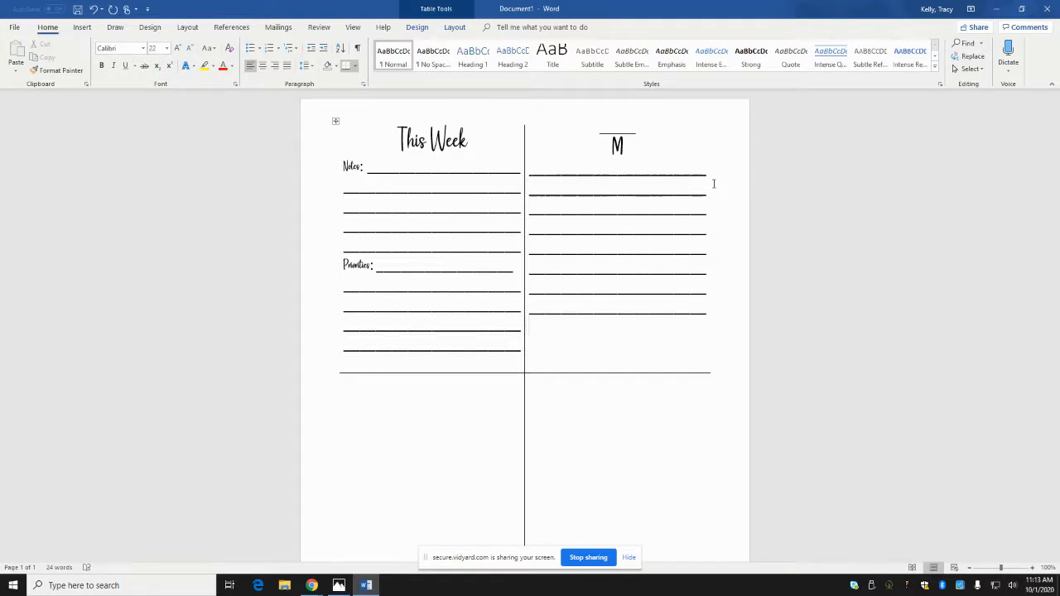
{"action": "type", "text": "___________________________________________"}
{"action": "key", "text": "Return"}
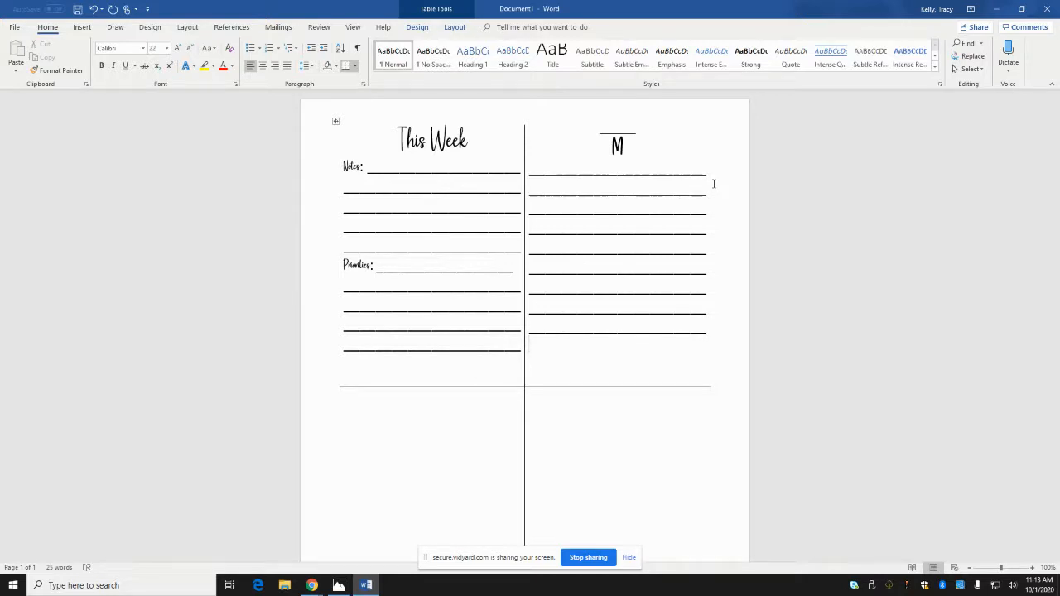
{"action": "type", "text": "______________________"}
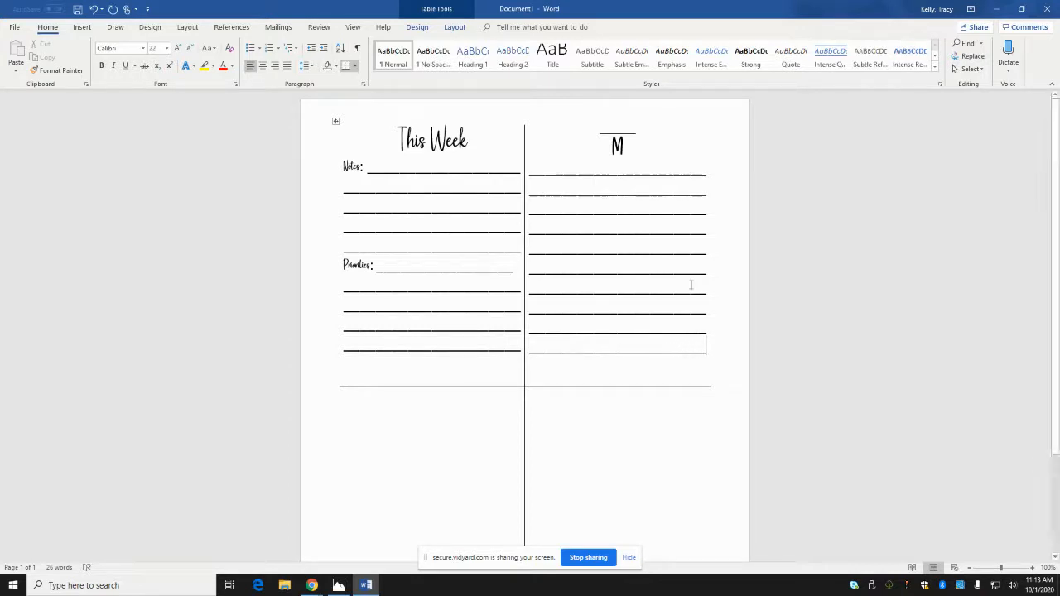
{"action": "key", "text": "Delete"}
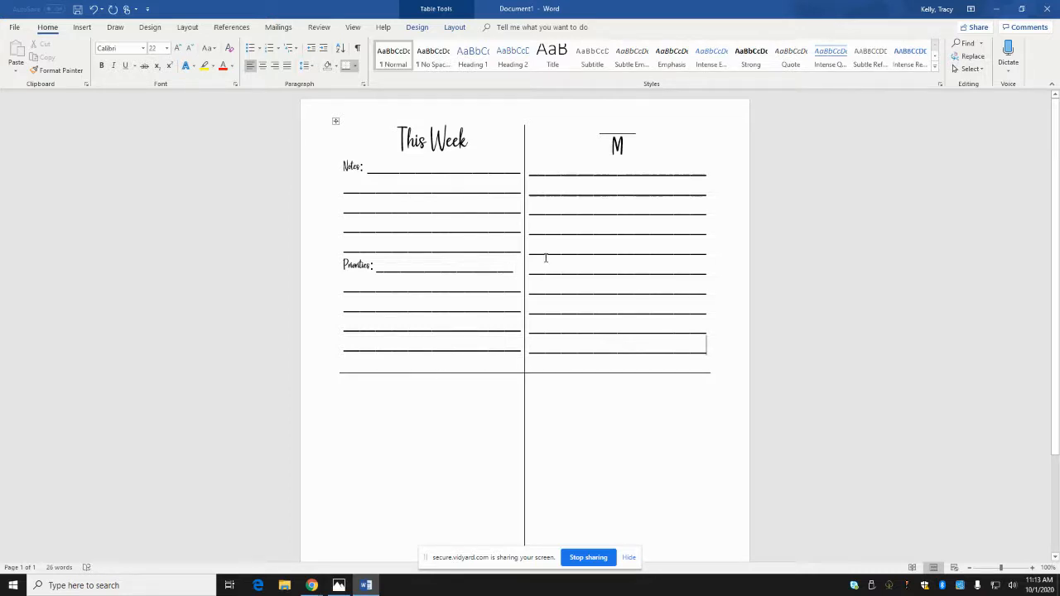
Copy the "M" heading with its writing lines from the upper-right cell into both lower cells of the table
{"action": "scroll", "coordinate": [568, 336], "scroll_direction": "down", "scroll_amount": 3}
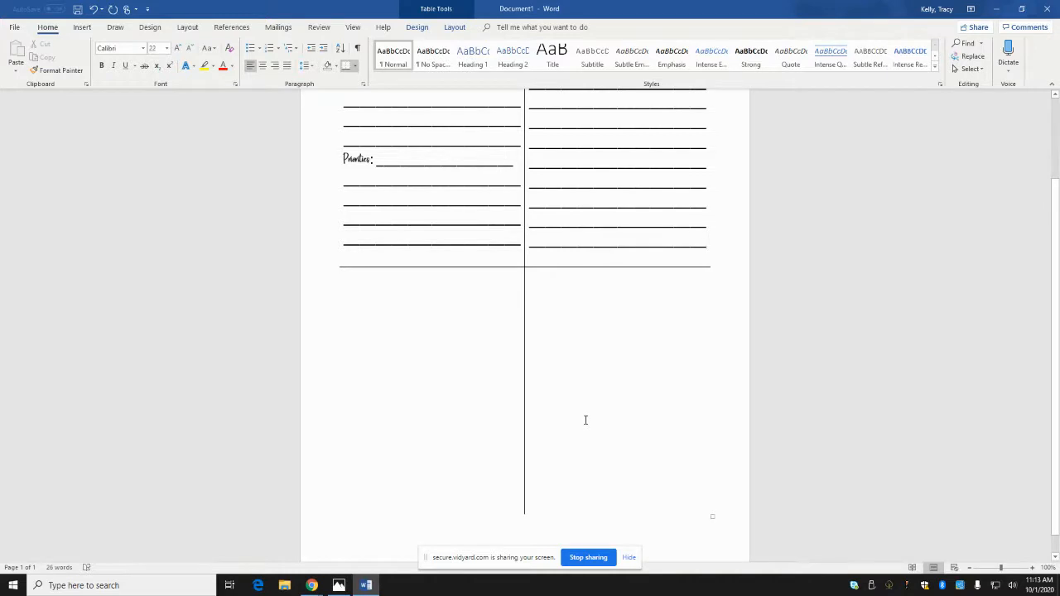
{"action": "scroll", "coordinate": [587, 419], "scroll_direction": "up", "scroll_amount": 3}
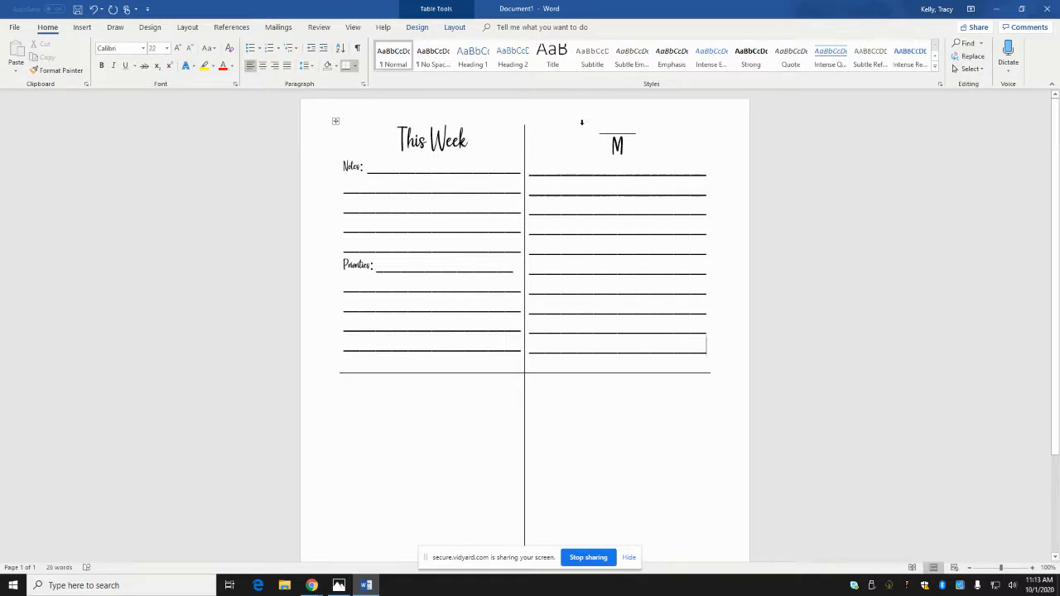
{"action": "left_click_drag", "start_coordinate": [580, 130], "coordinate": [734, 331]}
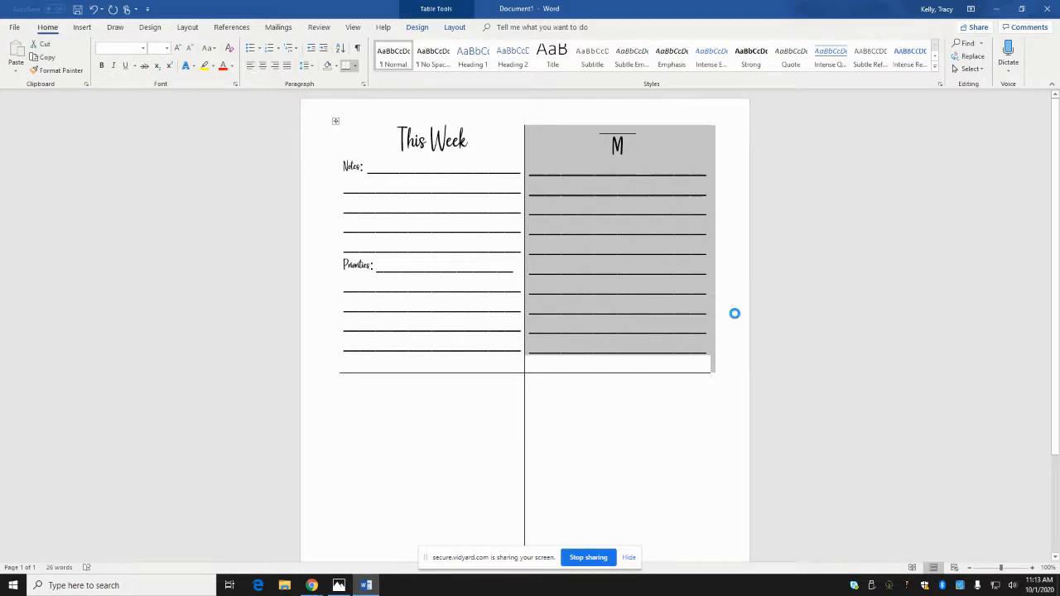
{"action": "left_click", "coordinate": [401, 392]}
{"action": "key", "text": "ctrl+v"}
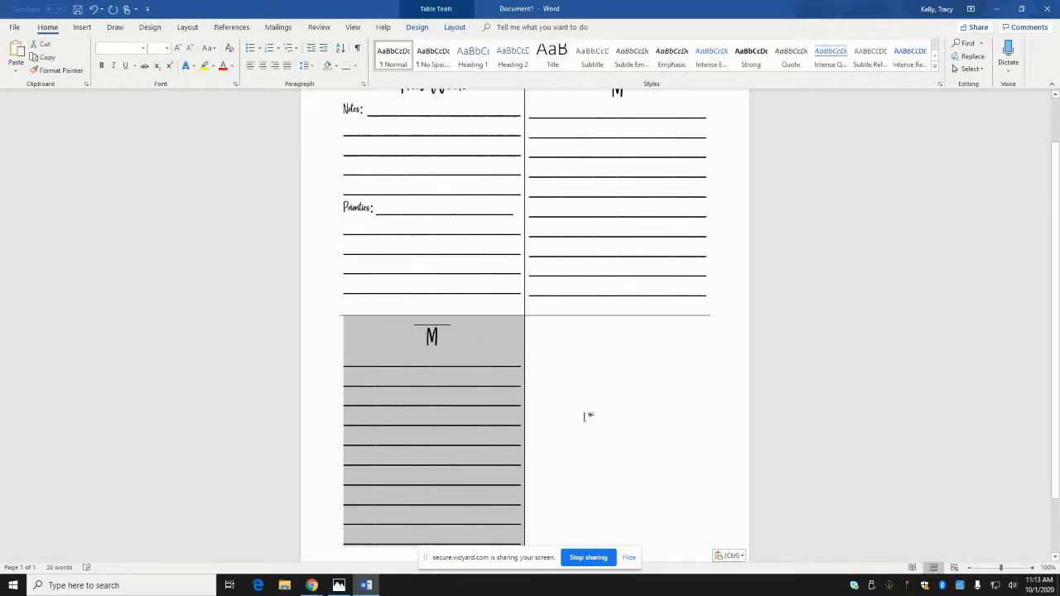
{"action": "left_click", "coordinate": [571, 333]}
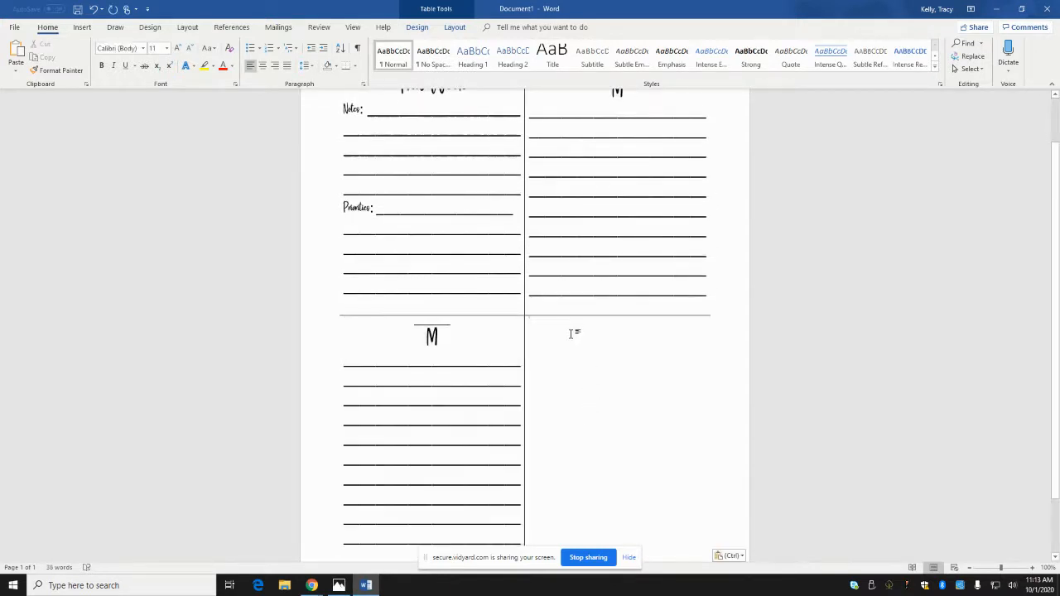
{"action": "key", "text": "ctrl+v"}
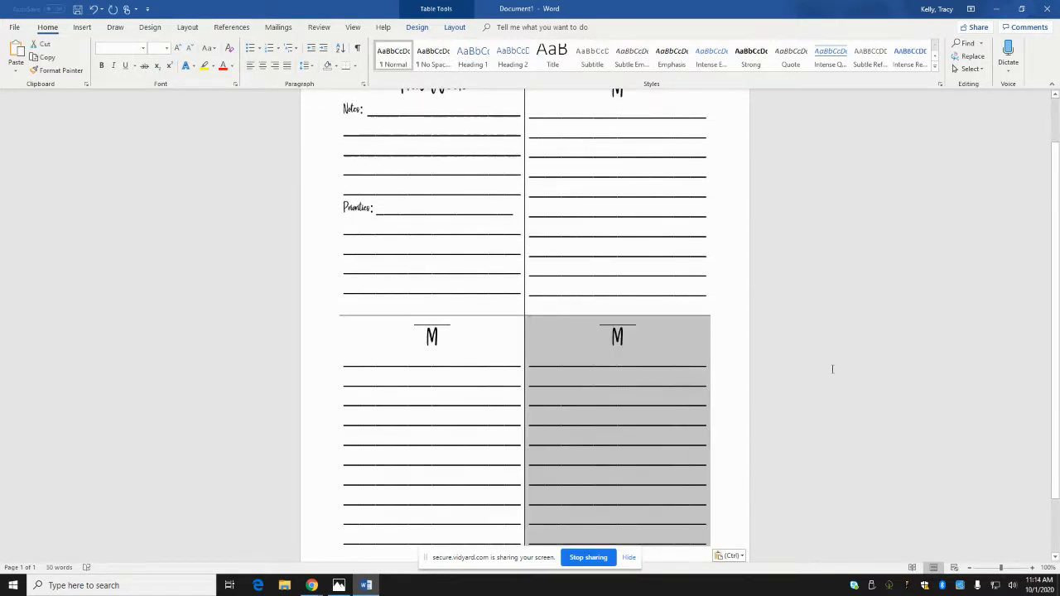
{"action": "scroll", "coordinate": [462, 414], "scroll_direction": "down", "scroll_amount": 2}
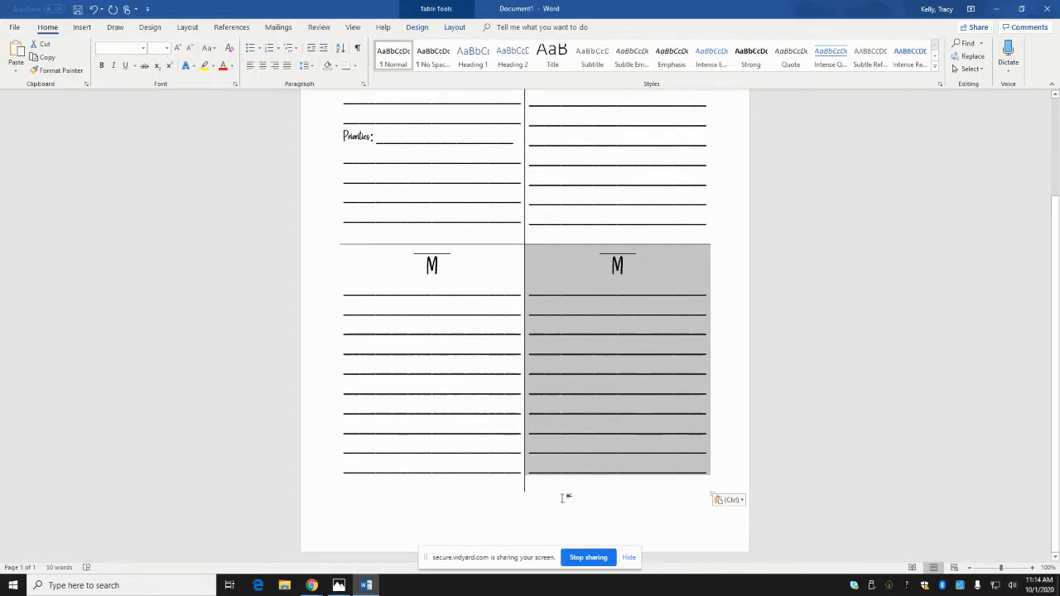
{"action": "scroll", "coordinate": [578, 443], "scroll_direction": "up", "scroll_amount": 3}
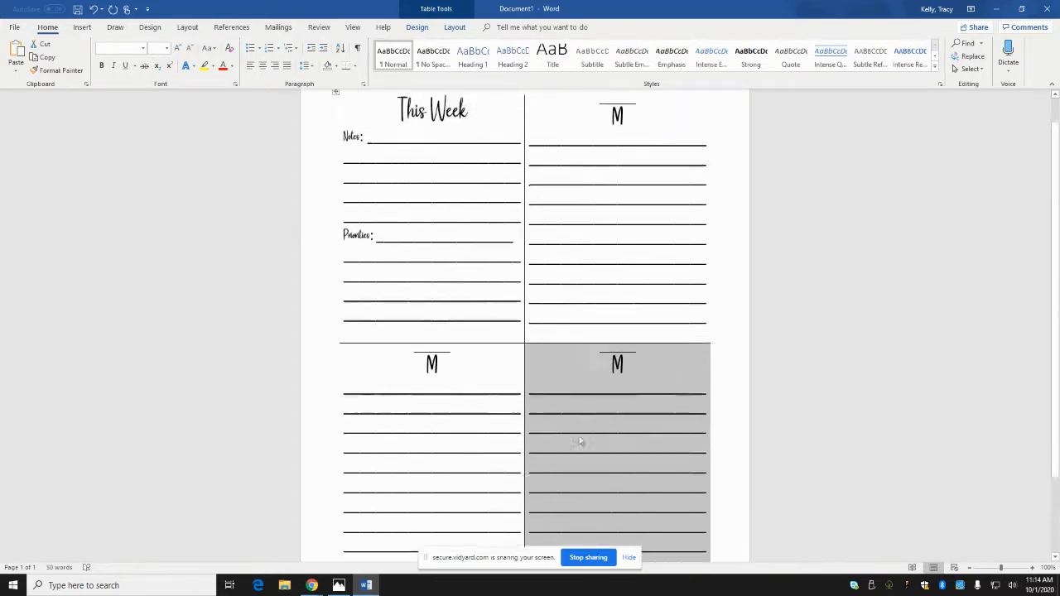
{"action": "scroll", "coordinate": [578, 443], "scroll_direction": "up", "scroll_amount": 1}
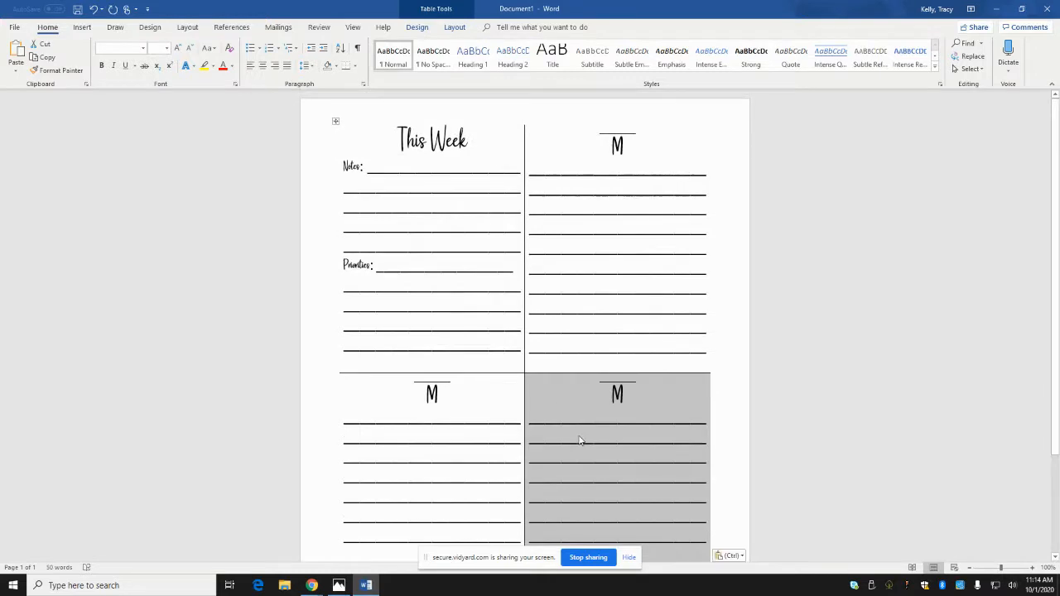
Try to insert a blank page with the lower-right cell selected, and undo the insertion
{"action": "left_click", "coordinate": [17, 28]}
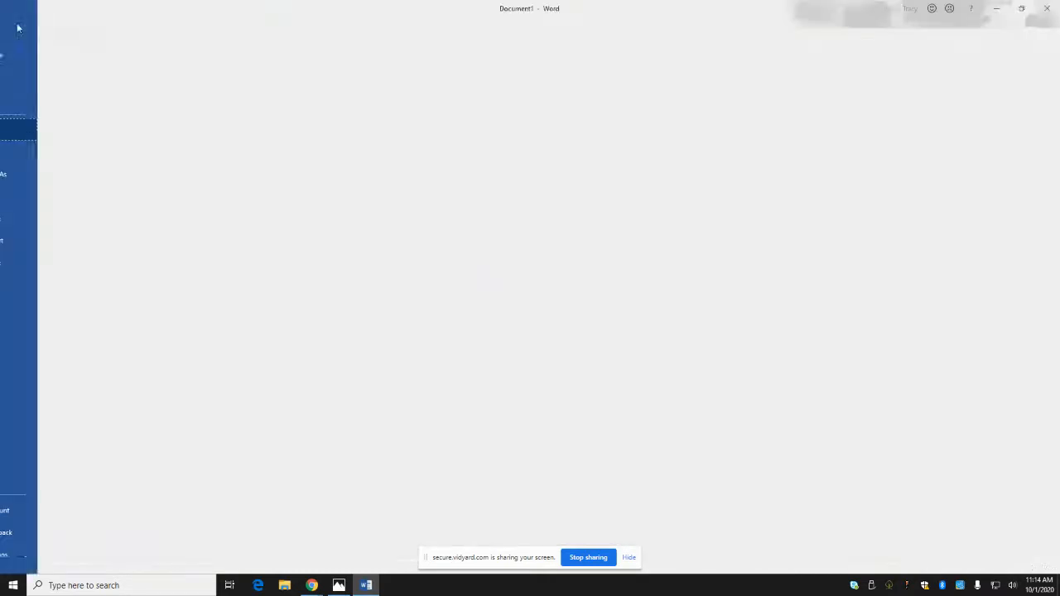
{"action": "left_click", "coordinate": [18, 30]}
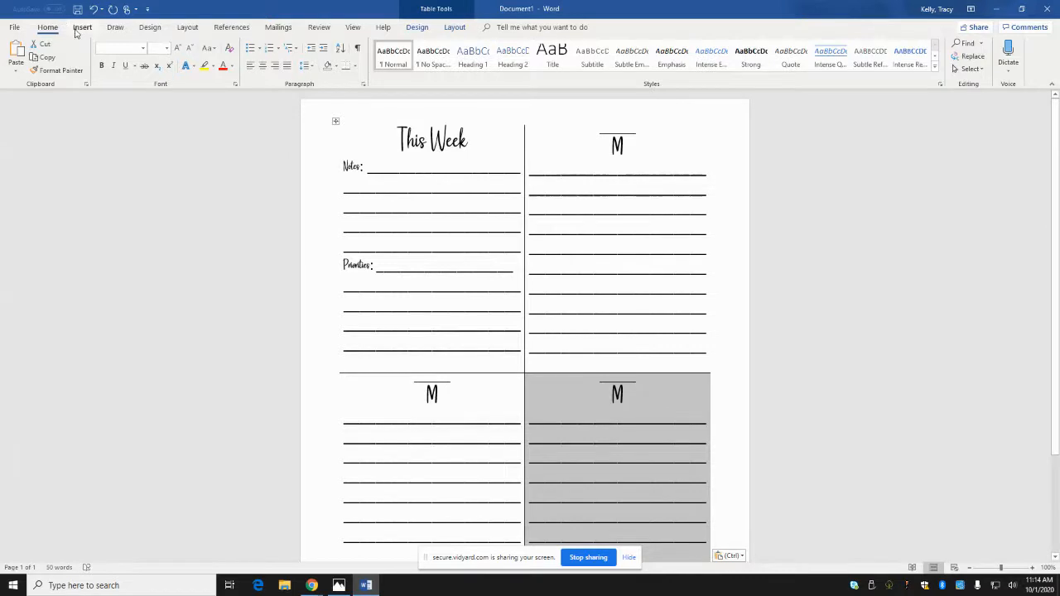
{"action": "left_click", "coordinate": [79, 28]}
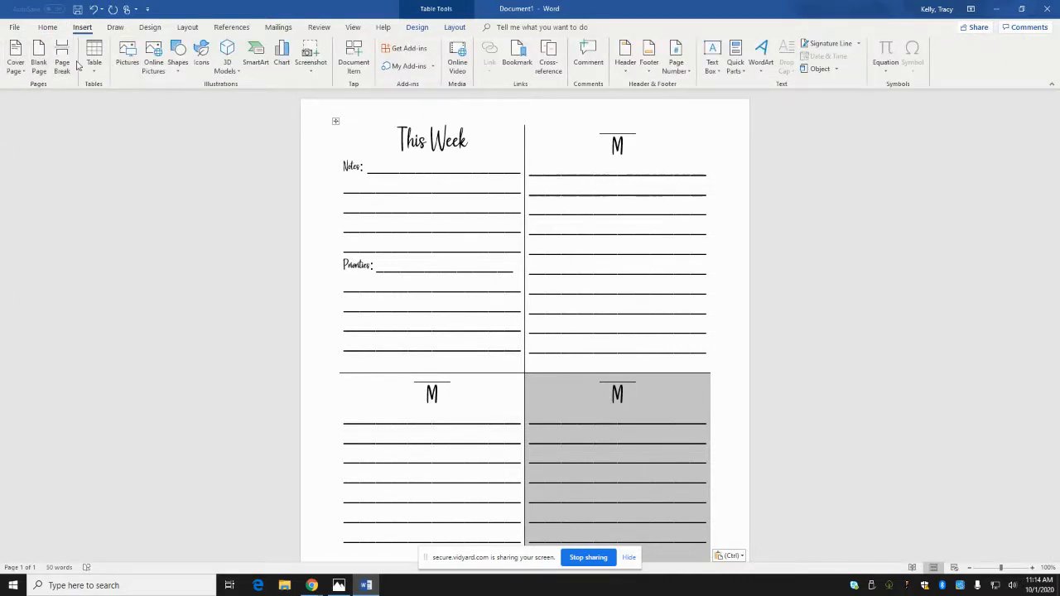
{"action": "left_click", "coordinate": [39, 58]}
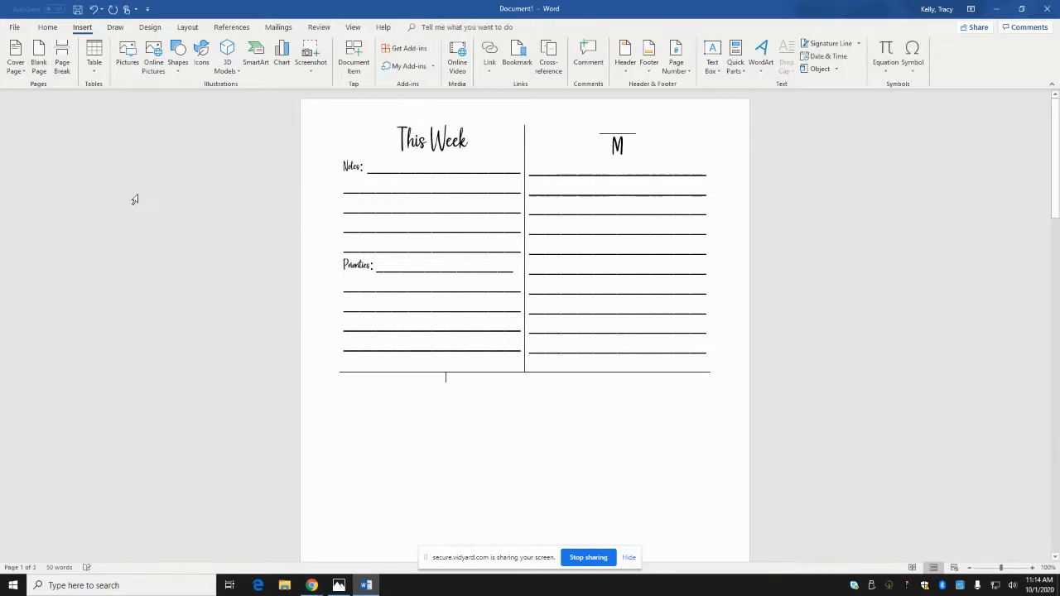
{"action": "scroll", "coordinate": [613, 424], "scroll_direction": "down", "scroll_amount": 4}
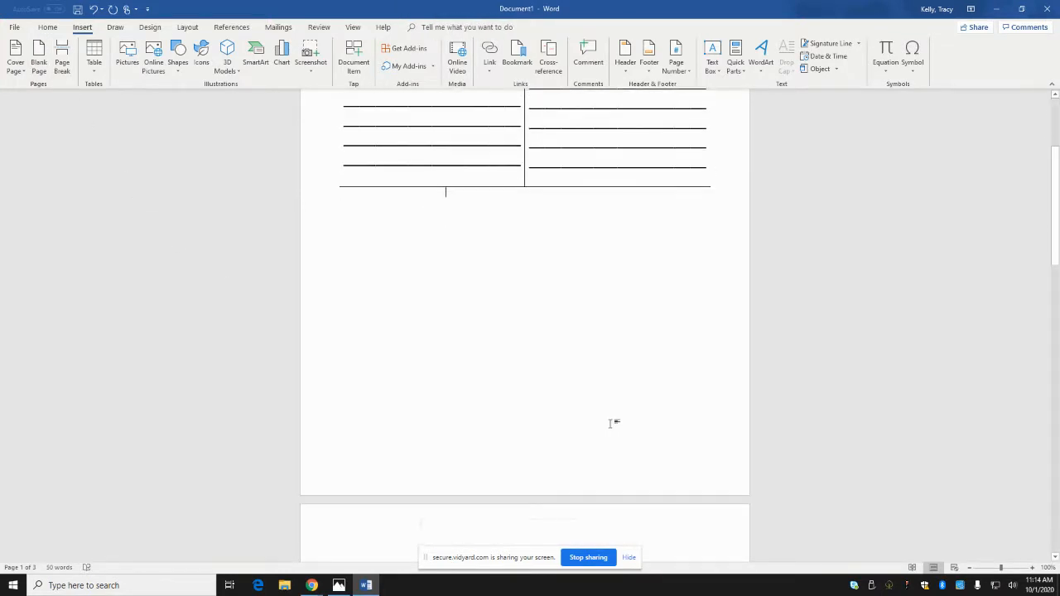
{"action": "scroll", "coordinate": [610, 423], "scroll_direction": "up", "scroll_amount": 4}
{"action": "left_click", "coordinate": [94, 9]}
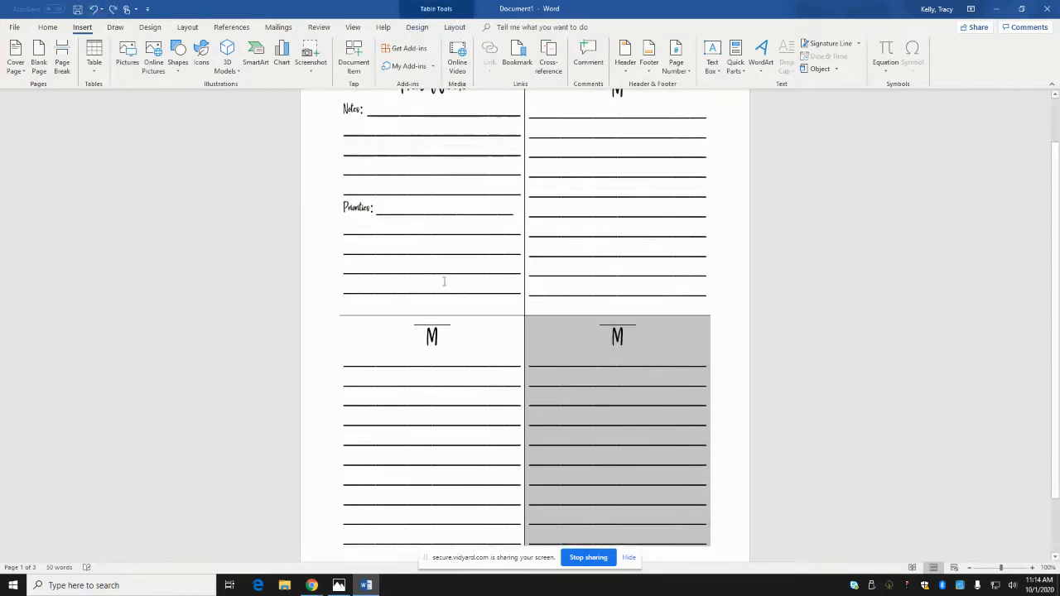
Insert a blank page after the end of the table
{"action": "scroll", "coordinate": [662, 437], "scroll_direction": "down", "scroll_amount": 2}
{"action": "left_click", "coordinate": [553, 494]}
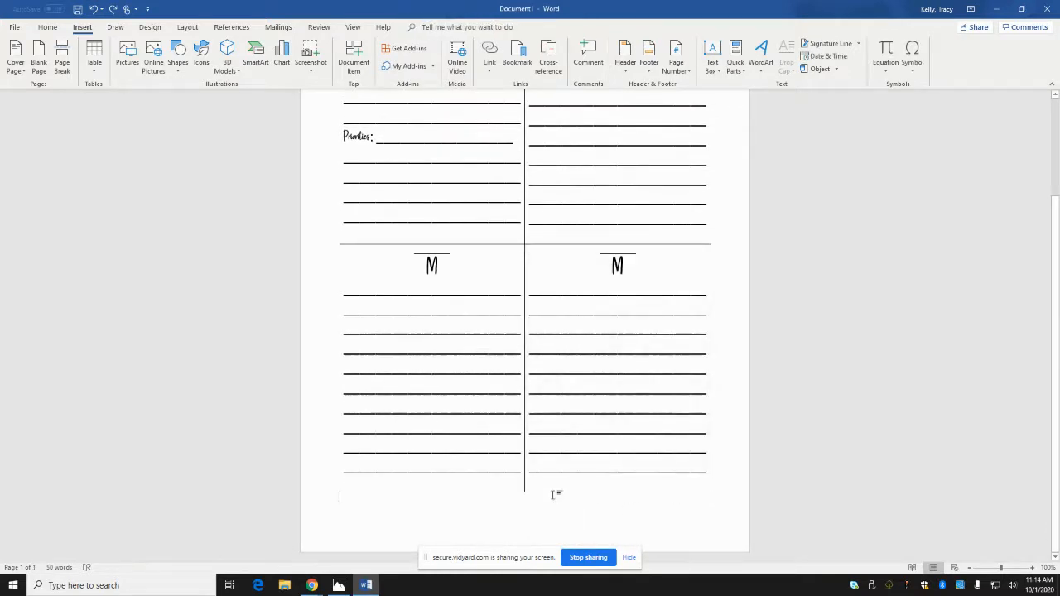
{"action": "left_click", "coordinate": [38, 54]}
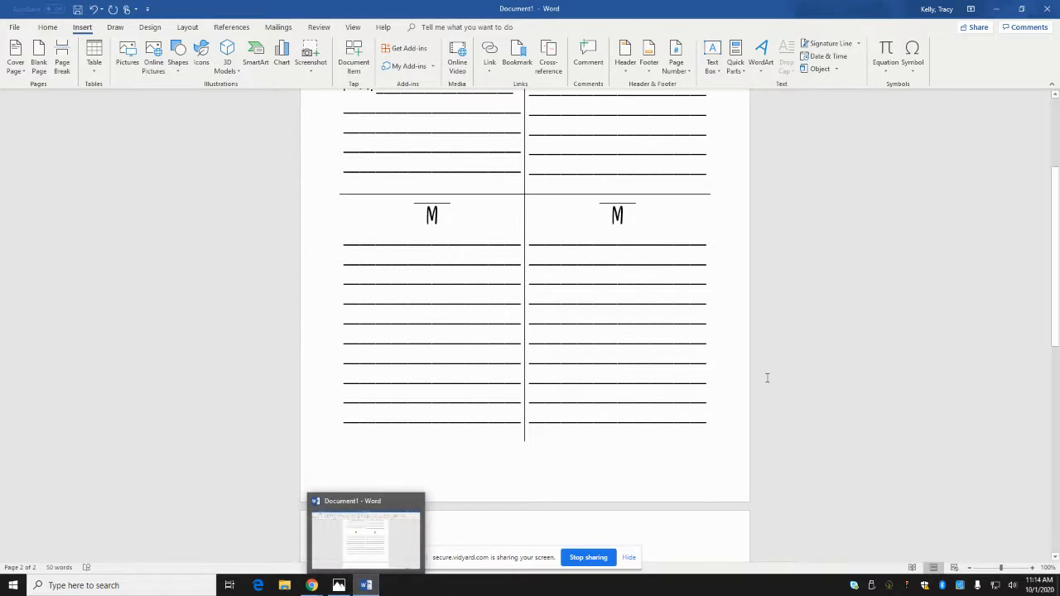
Copy the entire planner table from the first page onto the blank second page, and display both pages side by side
{"action": "left_click", "coordinate": [348, 307]}
{"action": "scroll", "coordinate": [351, 298], "scroll_direction": "up", "scroll_amount": 5}
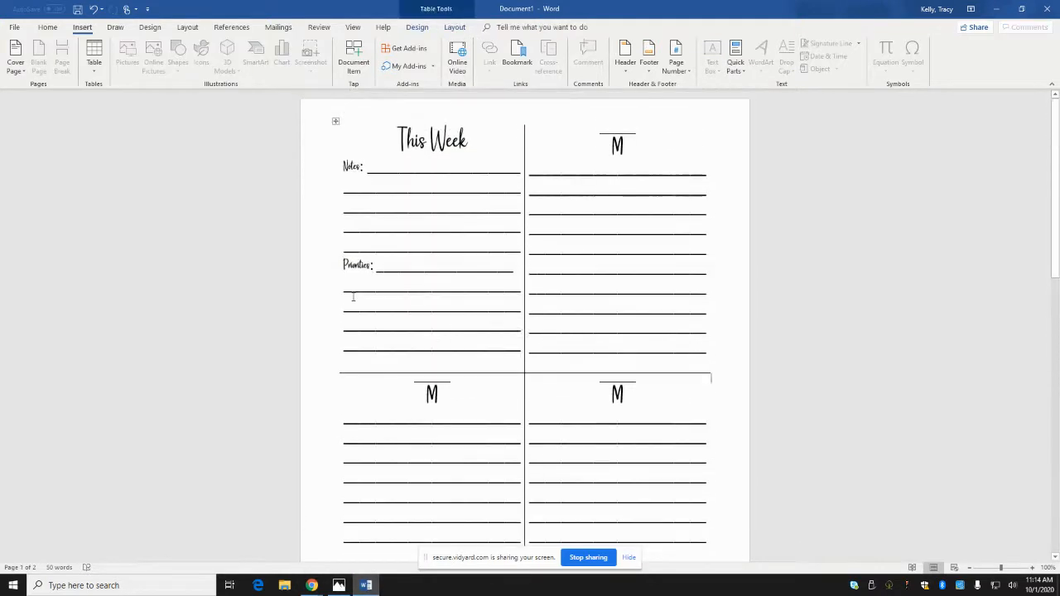
{"action": "left_click", "coordinate": [335, 123]}
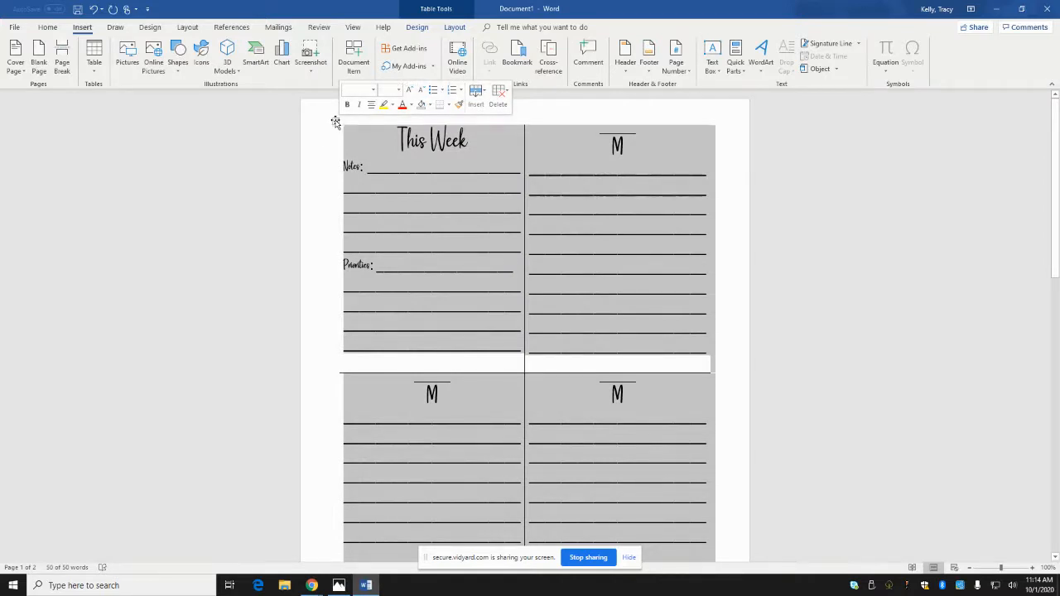
{"action": "right_click", "coordinate": [336, 122]}
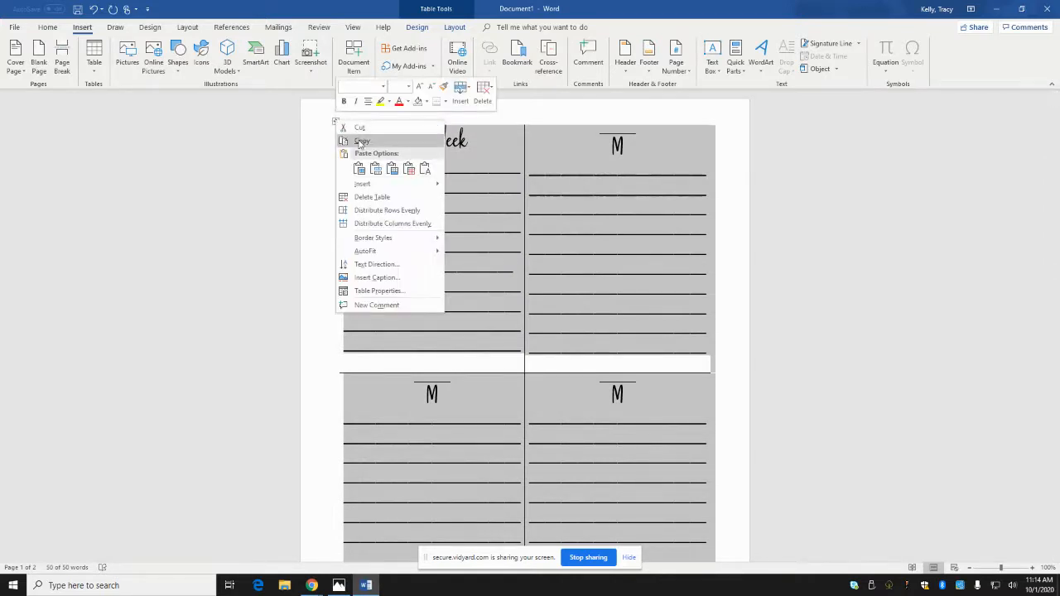
{"action": "left_click", "coordinate": [356, 139]}
{"action": "scroll", "coordinate": [373, 158], "scroll_direction": "down", "scroll_amount": 10}
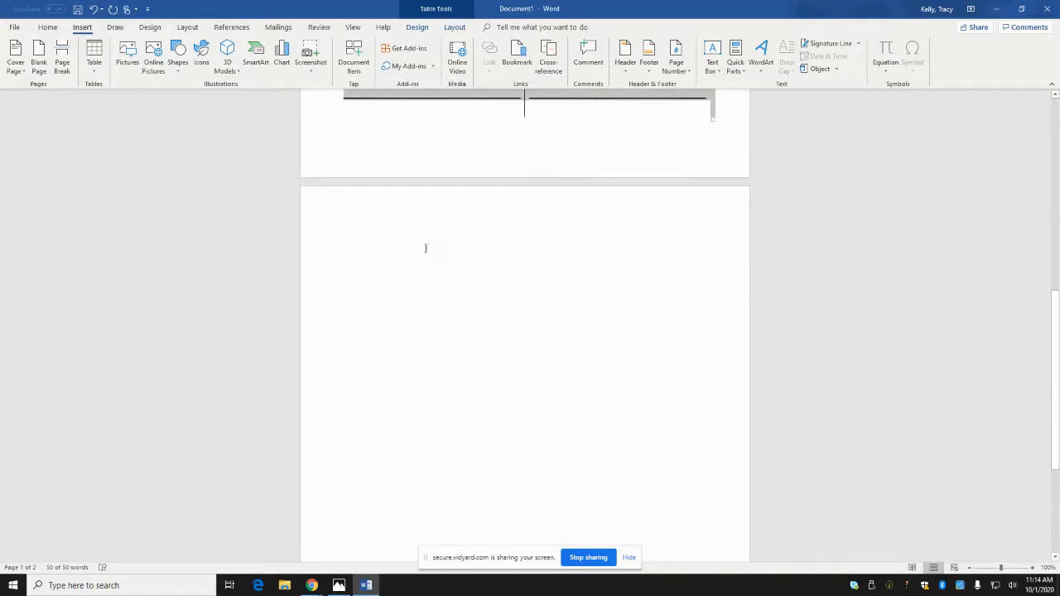
{"action": "left_click", "coordinate": [355, 214]}
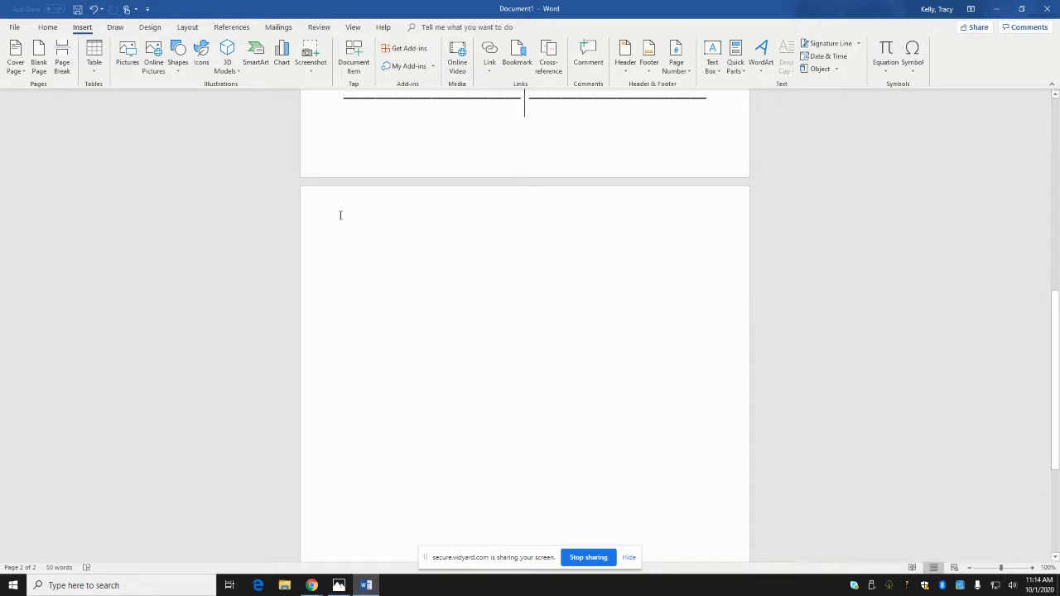
{"action": "right_click", "coordinate": [340, 215]}
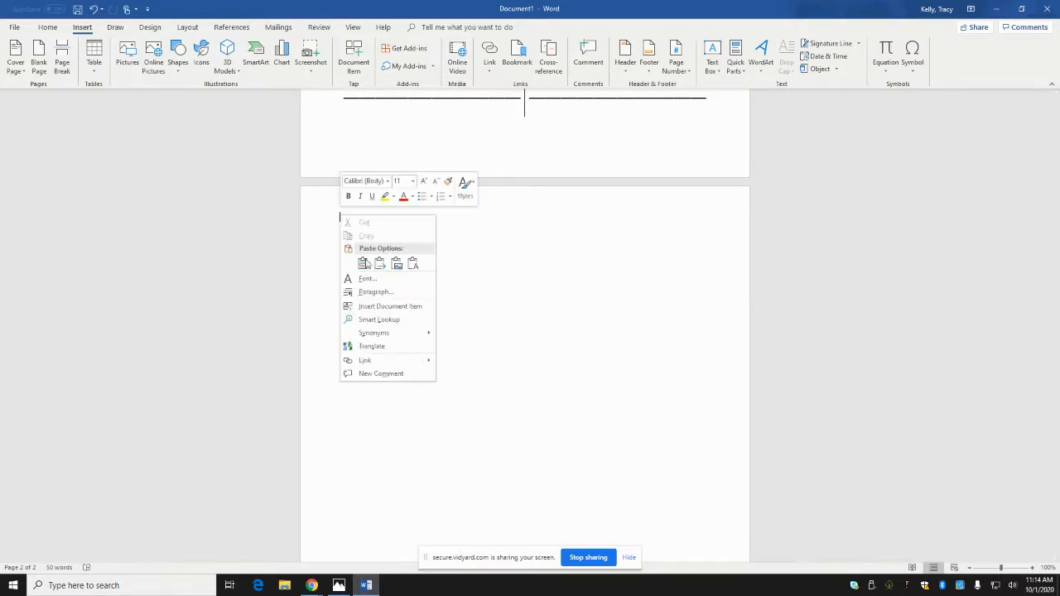
{"action": "left_click", "coordinate": [363, 265]}
{"action": "scroll", "coordinate": [383, 277], "scroll_direction": "up", "scroll_amount": 3}
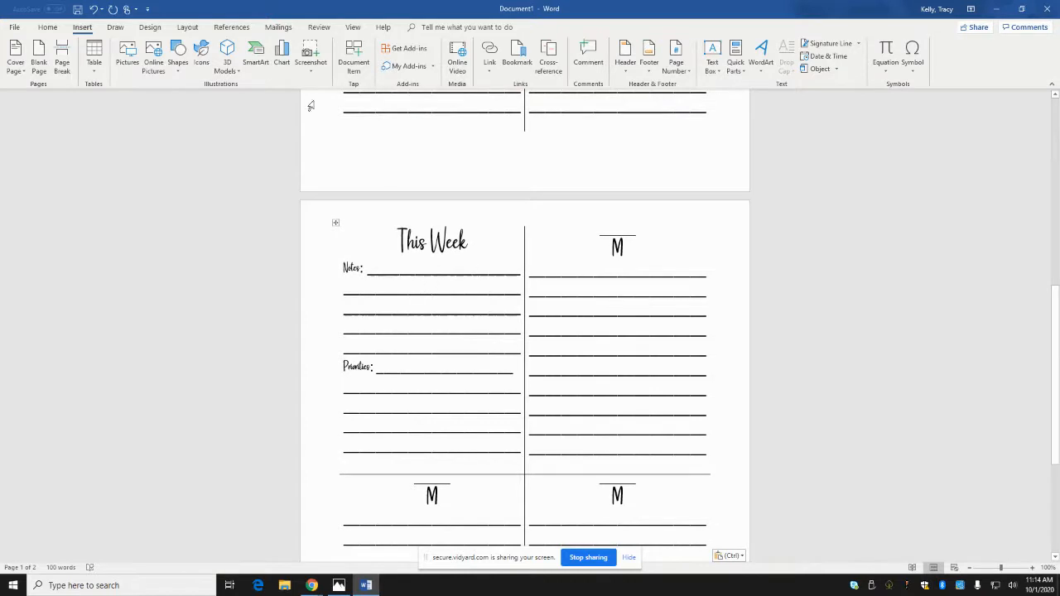
{"action": "left_click", "coordinate": [355, 29]}
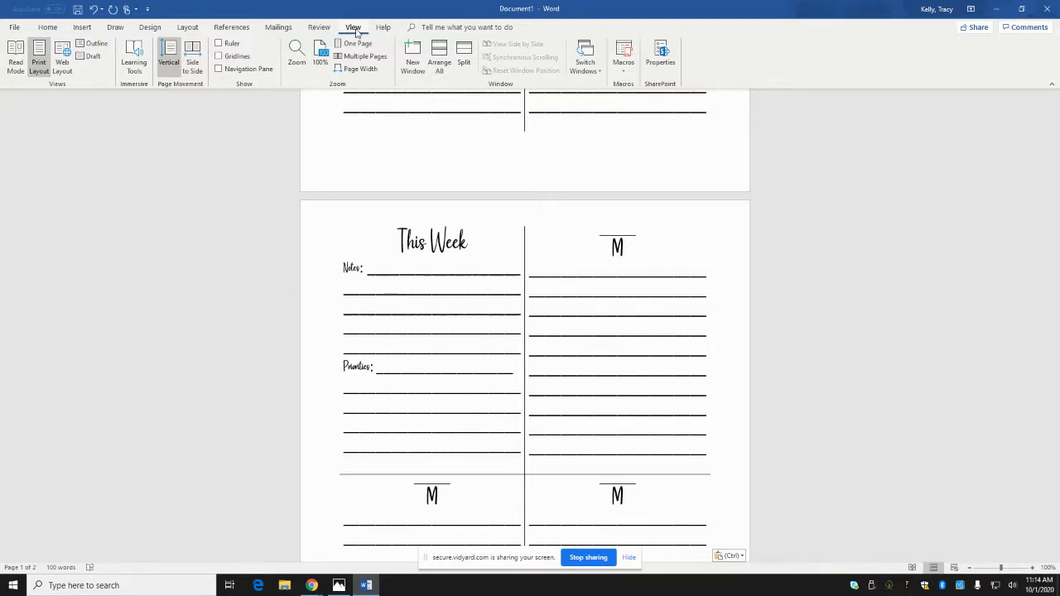
{"action": "left_click", "coordinate": [362, 56]}
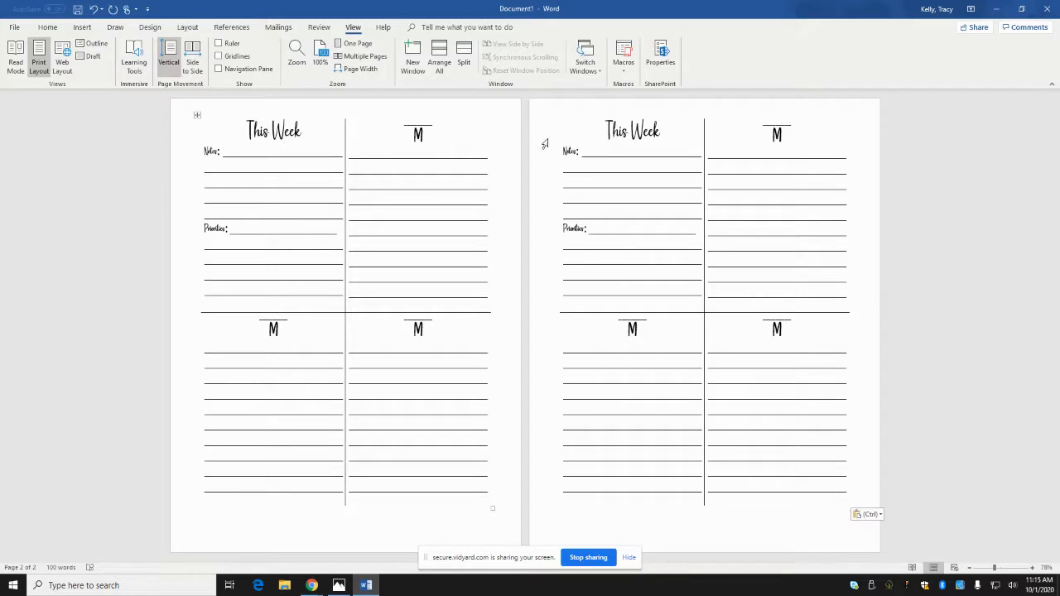
{"action": "left_click_drag", "start_coordinate": [604, 131], "coordinate": [696, 289]}
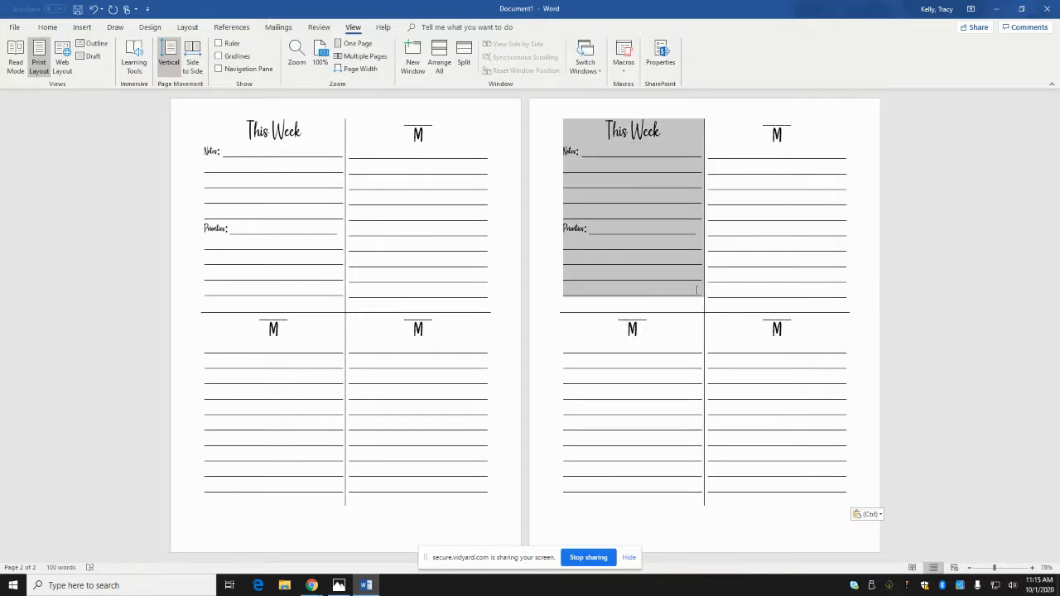
{"action": "right_click", "coordinate": [608, 192]}
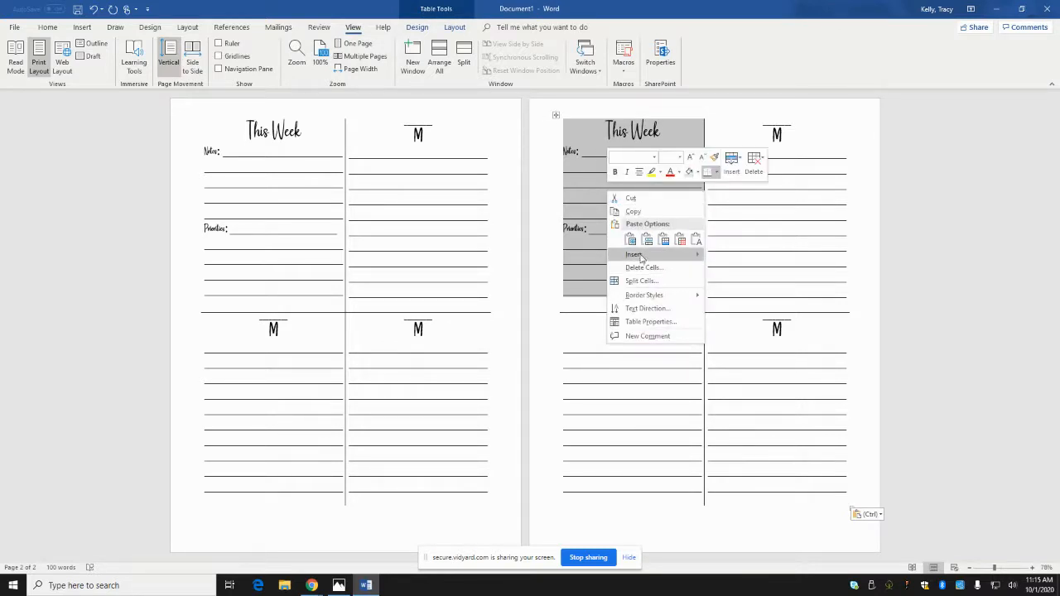
{"action": "key", "text": "Escape"}
{"action": "left_click", "coordinate": [555, 116]}
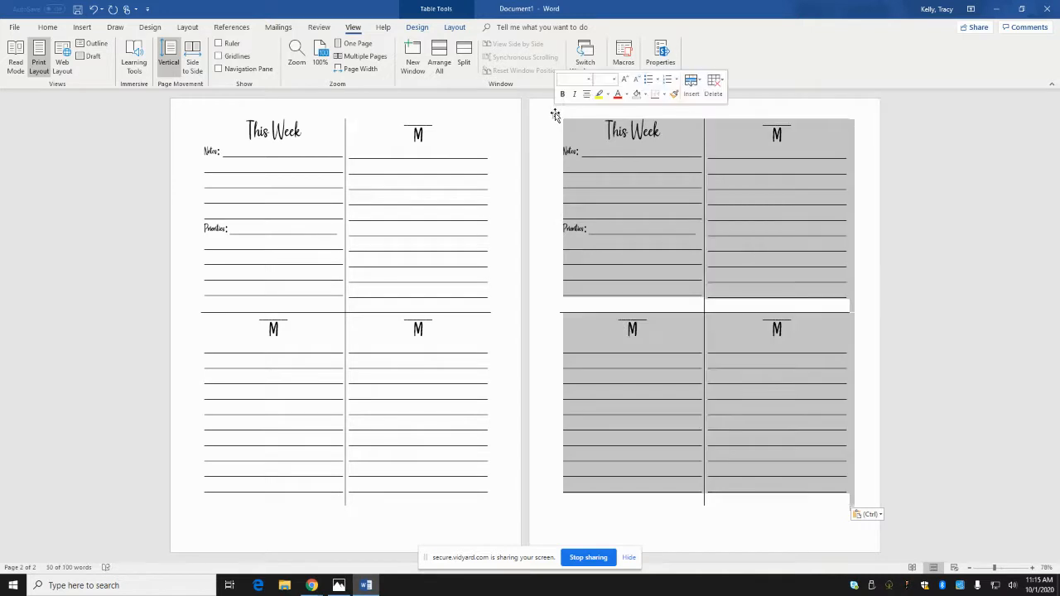
{"action": "left_click", "coordinate": [639, 196]}
{"action": "left_click", "coordinate": [556, 119]}
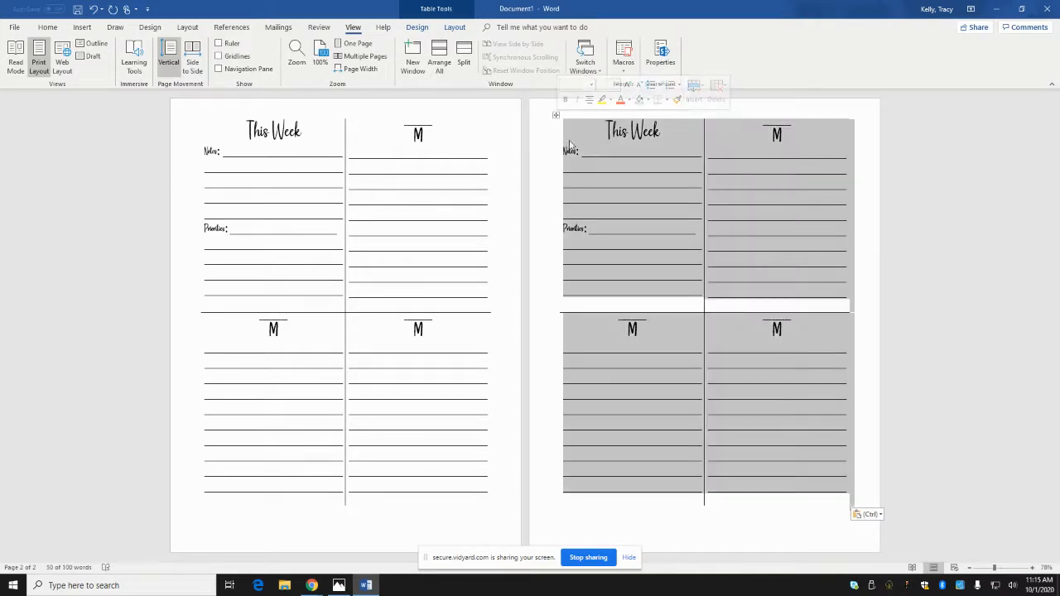
{"action": "left_click", "coordinate": [558, 116]}
{"action": "left_click_drag", "start_coordinate": [604, 130], "coordinate": [672, 296]}
{"action": "right_click", "coordinate": [596, 202]}
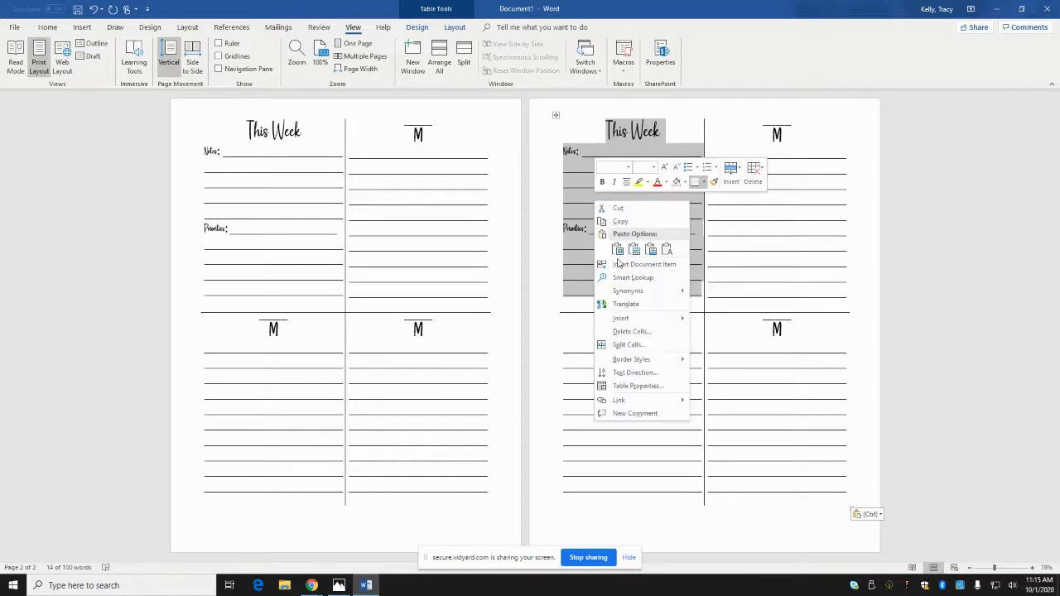
{"action": "left_click", "coordinate": [626, 333]}
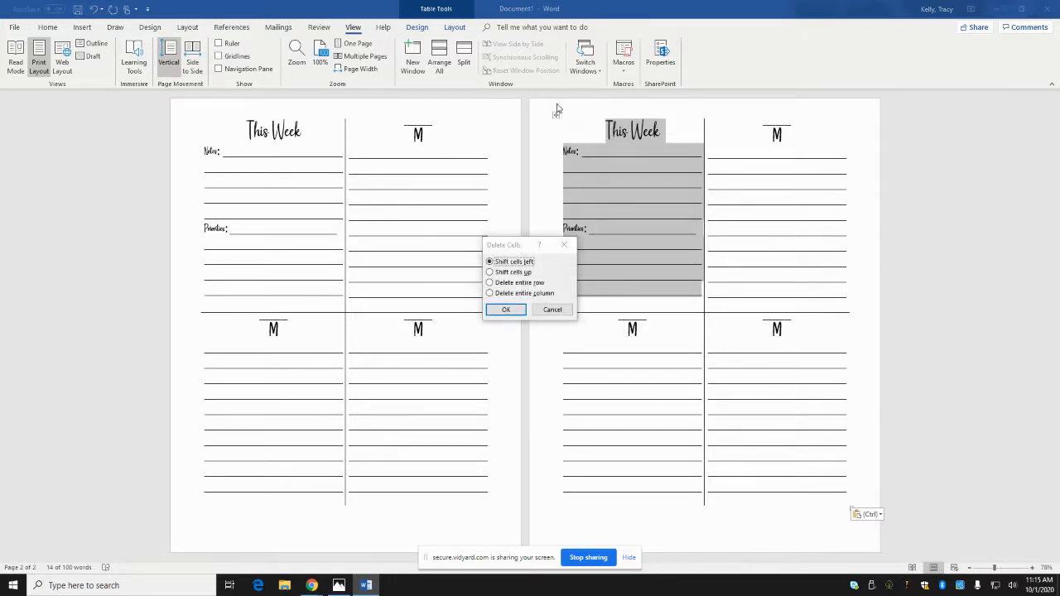
{"action": "left_click", "coordinate": [552, 309]}
Clear the "This Week" title, notes and priorities content from the upper-left cell of the second page's table
{"action": "left_click", "coordinate": [612, 143]}
{"action": "left_click_drag", "start_coordinate": [657, 129], "coordinate": [653, 150]}
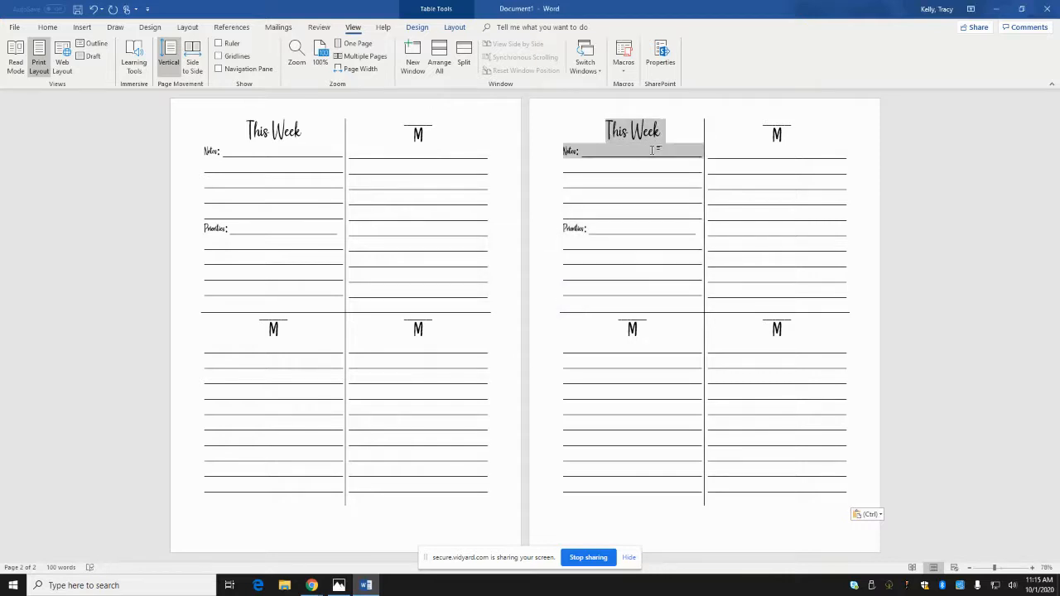
{"action": "key", "text": "BackSpace"}
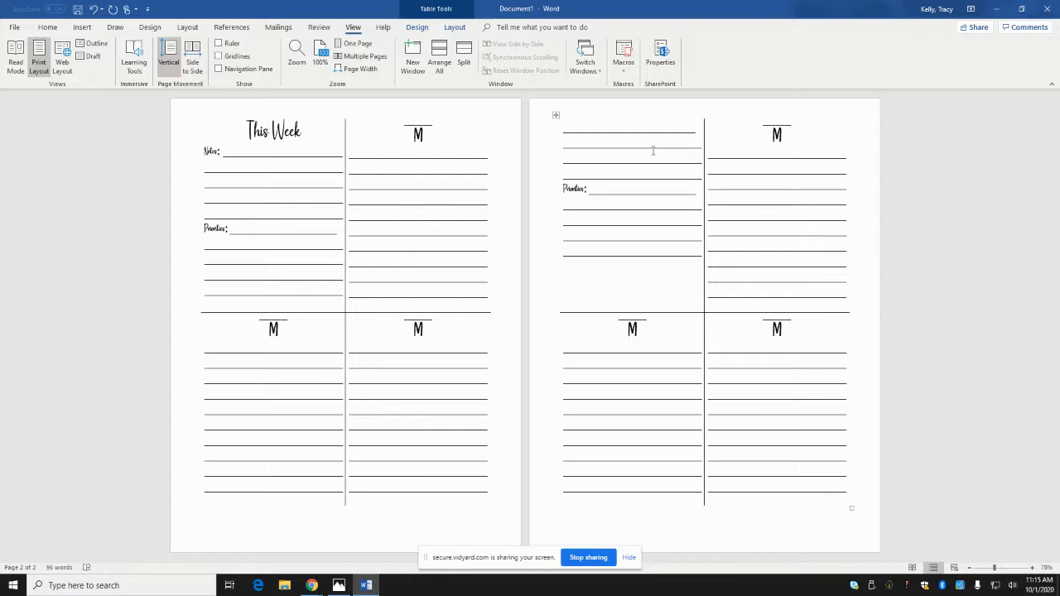
{"action": "left_click", "coordinate": [566, 126]}
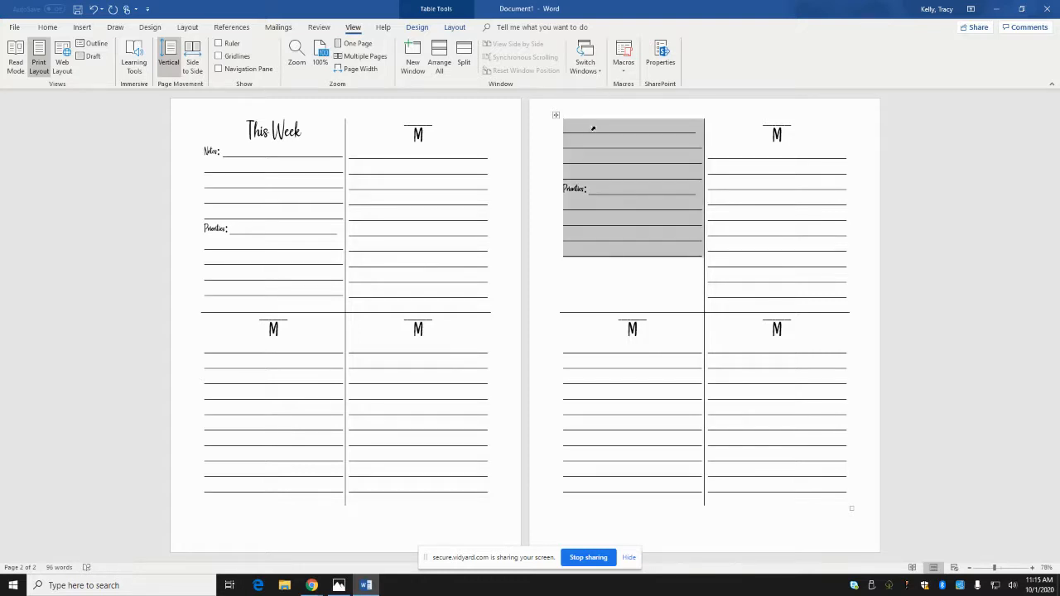
{"action": "key", "text": "Delete"}
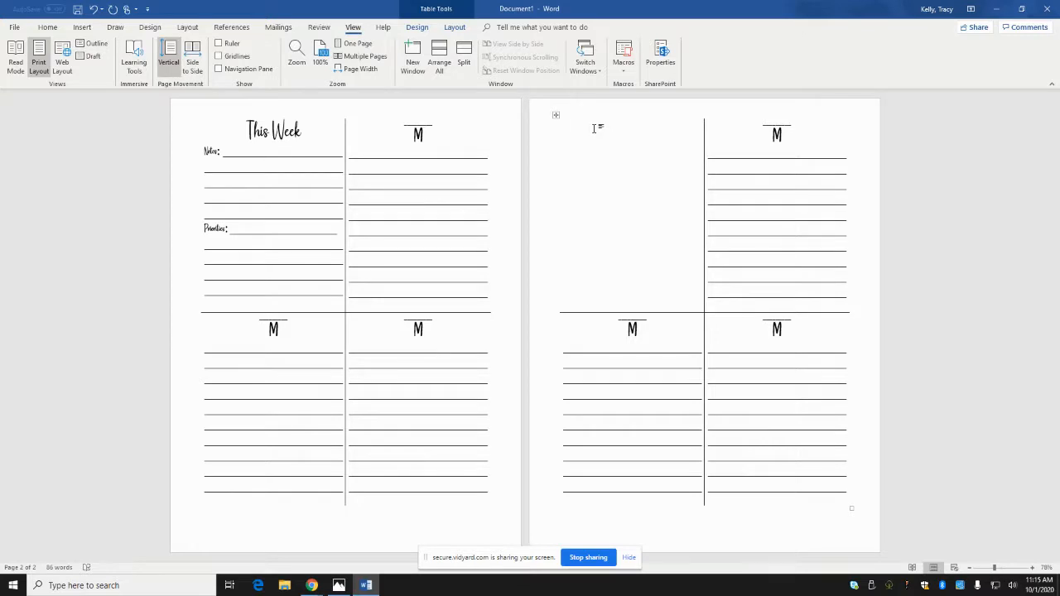
Try pasting into the emptied upper-left cell and over the upper-right day section on page two, undoing each paste
{"action": "key", "text": "ctrl+v"}
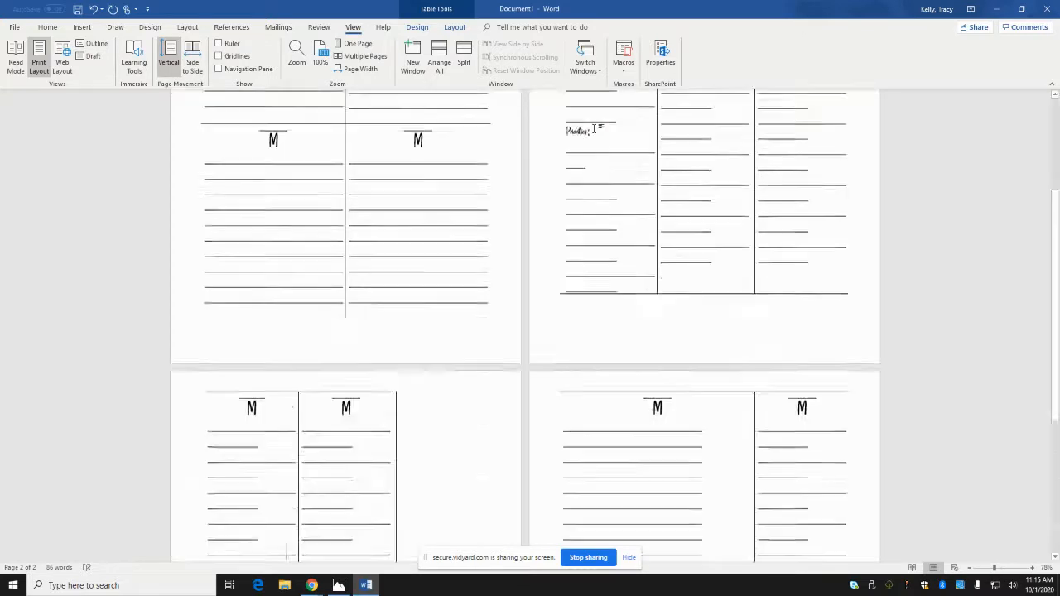
{"action": "left_click", "coordinate": [93, 10]}
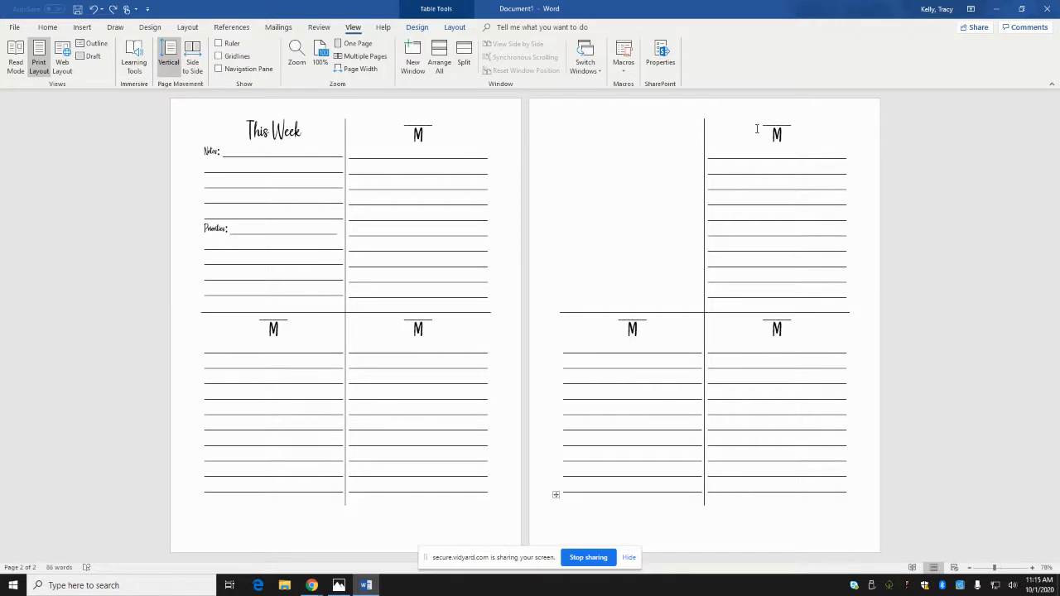
{"action": "left_click_drag", "start_coordinate": [756, 129], "coordinate": [842, 301]}
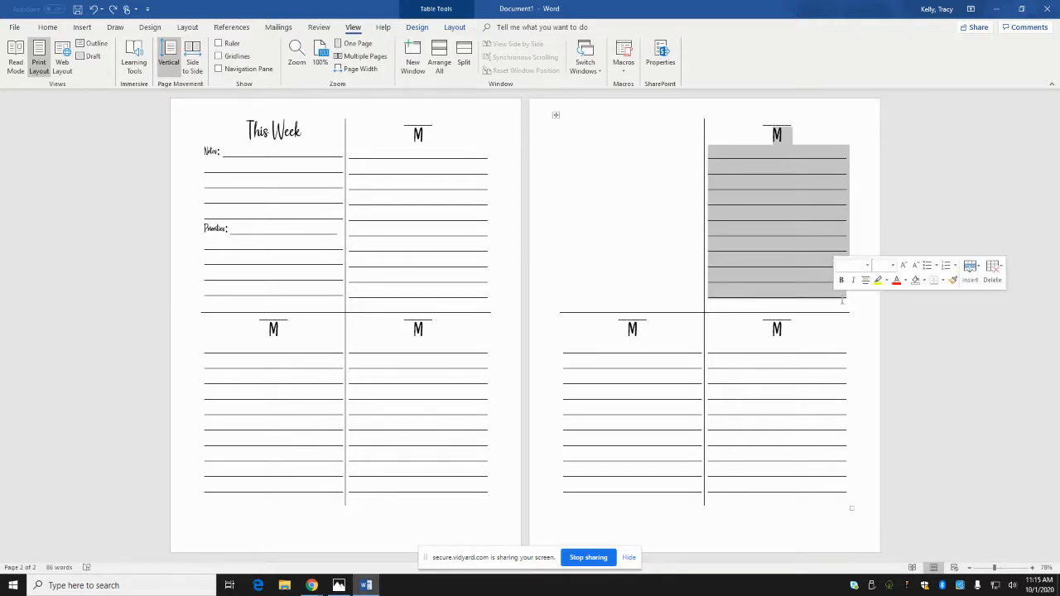
{"action": "key", "text": "ctrl+v"}
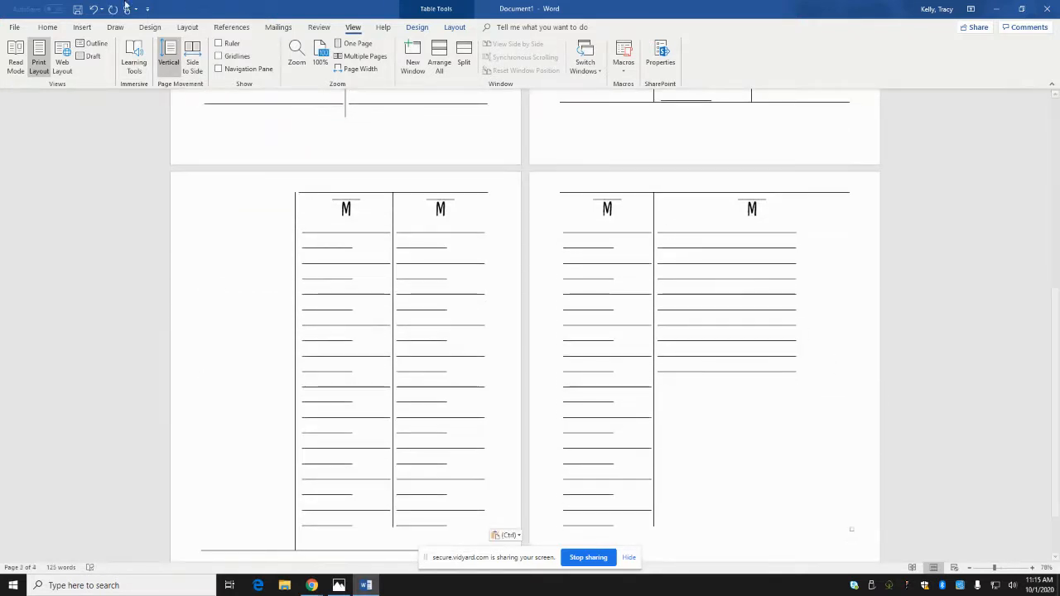
{"action": "left_click", "coordinate": [93, 8]}
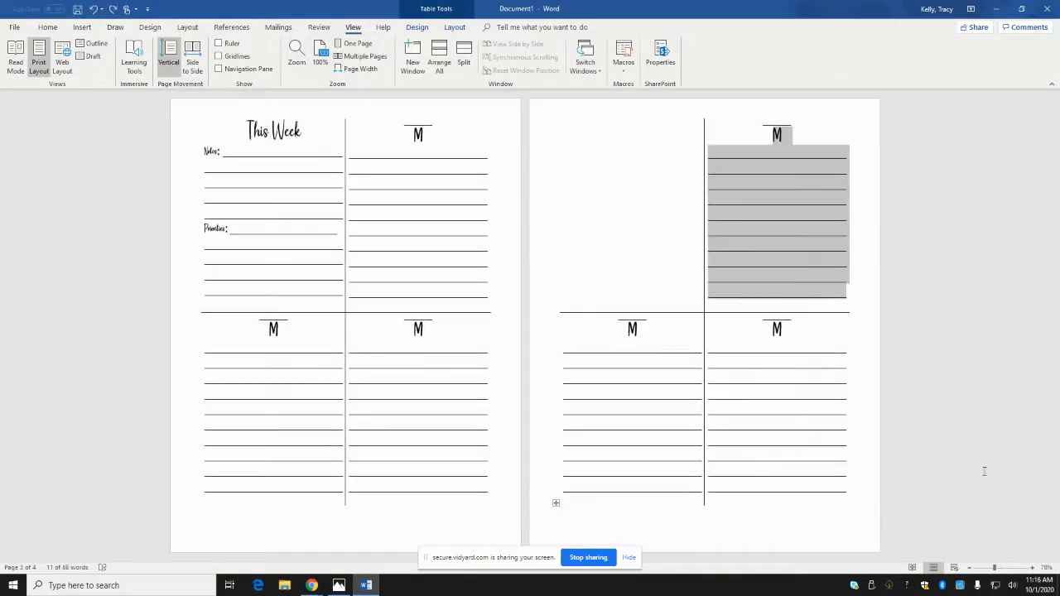
Copy the "M" heading with its writing lines from page one's upper-right cell into page two's empty upper-left cell
{"action": "left_click", "coordinate": [642, 150]}
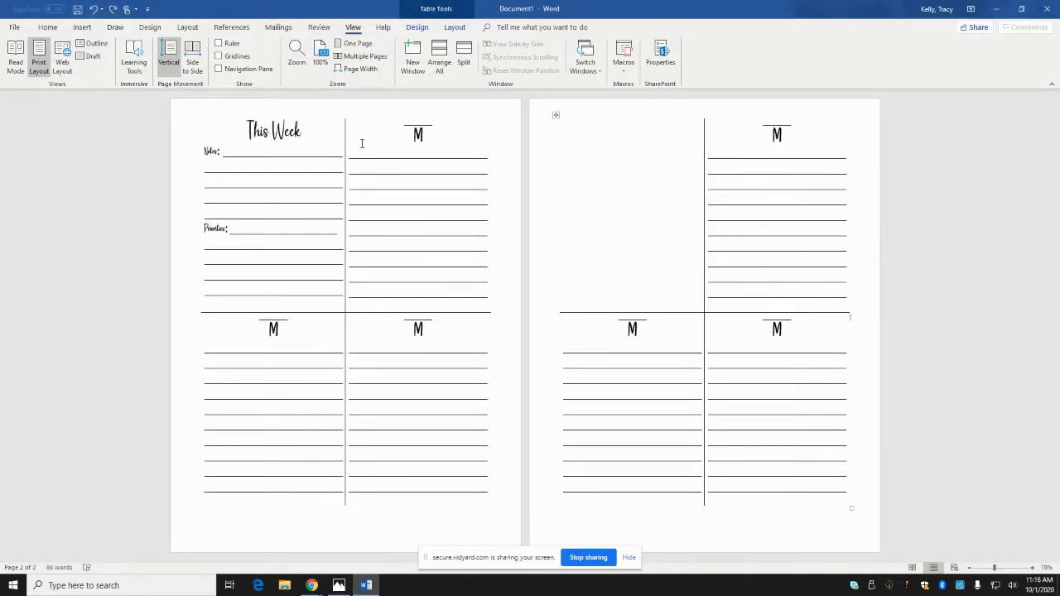
{"action": "left_click_drag", "start_coordinate": [452, 135], "coordinate": [481, 295]}
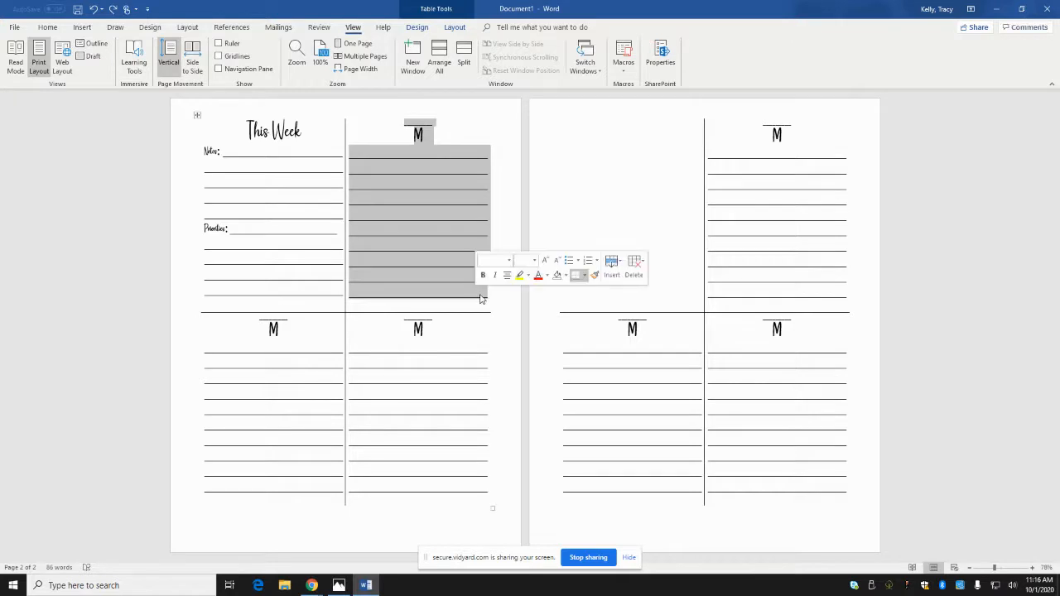
{"action": "left_click", "coordinate": [583, 154]}
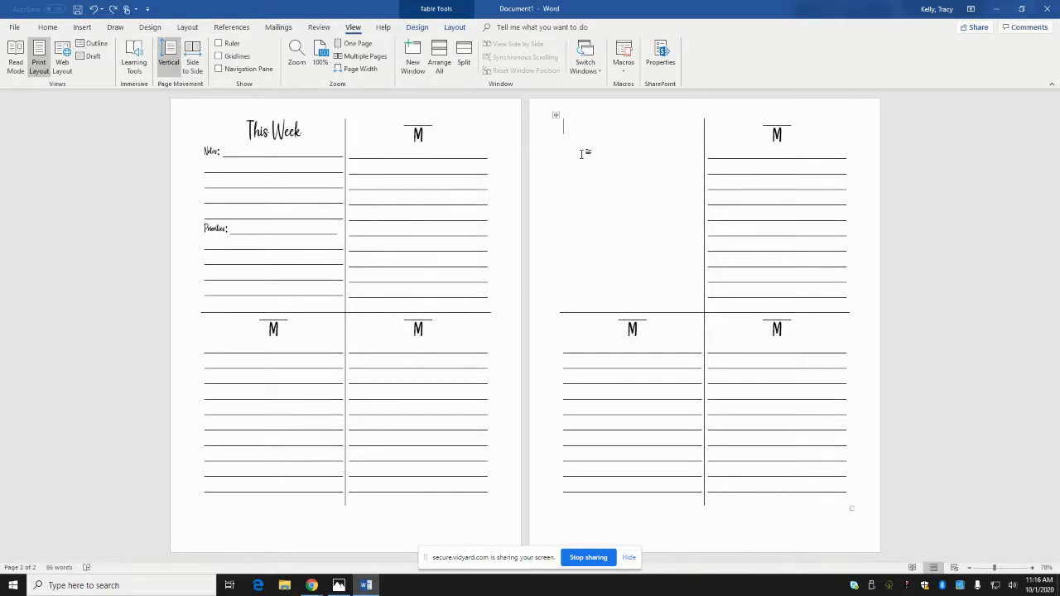
{"action": "key", "text": "ctrl+v"}
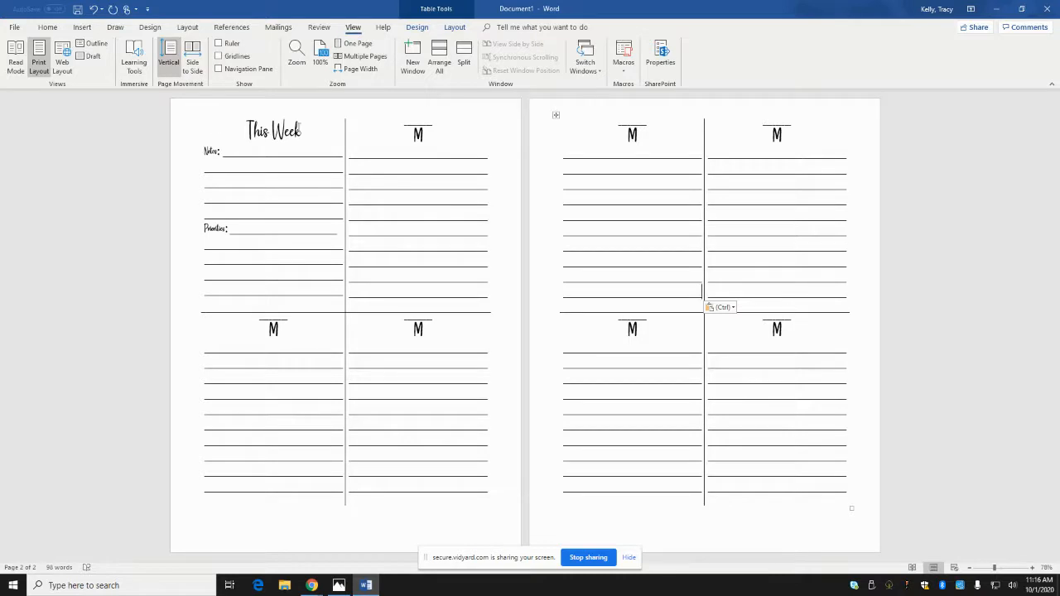
Change the two upper day headings on the second page to "T" and "W"
{"action": "double_click", "coordinate": [632, 135]}
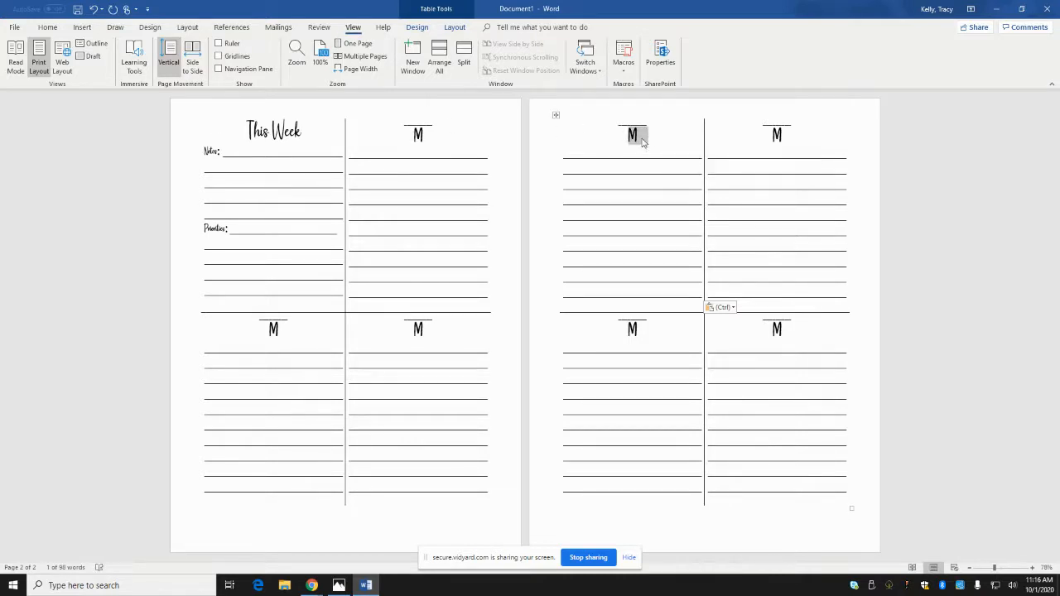
{"action": "type", "text": "T"}
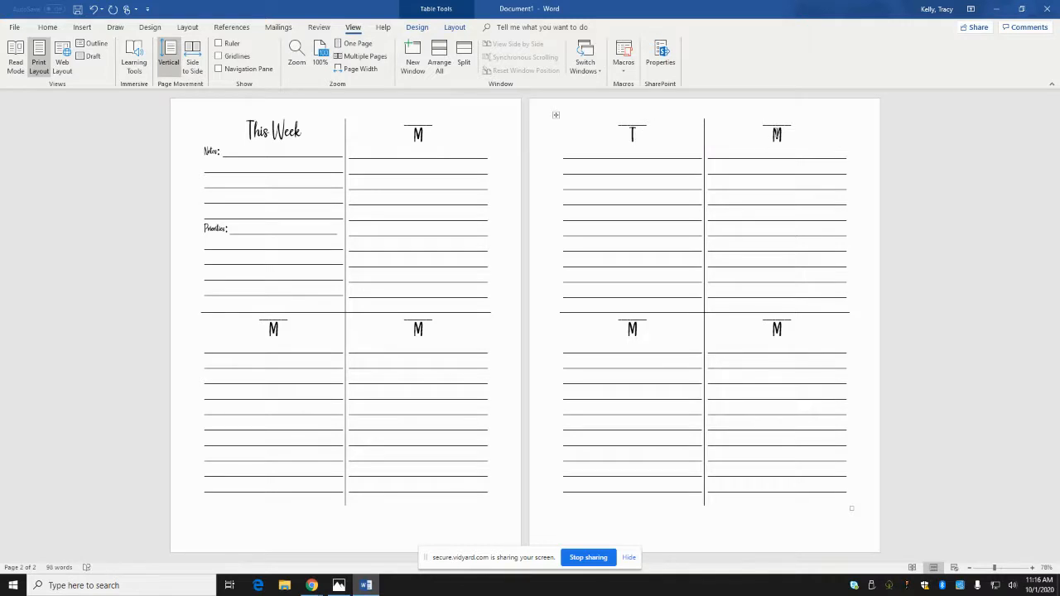
{"action": "double_click", "coordinate": [776, 135]}
{"action": "type", "text": "W"}
Change the lower day headings to "Th" and "F" on the first page and to "S" in both cells on the second page
{"action": "double_click", "coordinate": [277, 329]}
{"action": "type", "text": "Th"}
{"action": "double_click", "coordinate": [411, 330]}
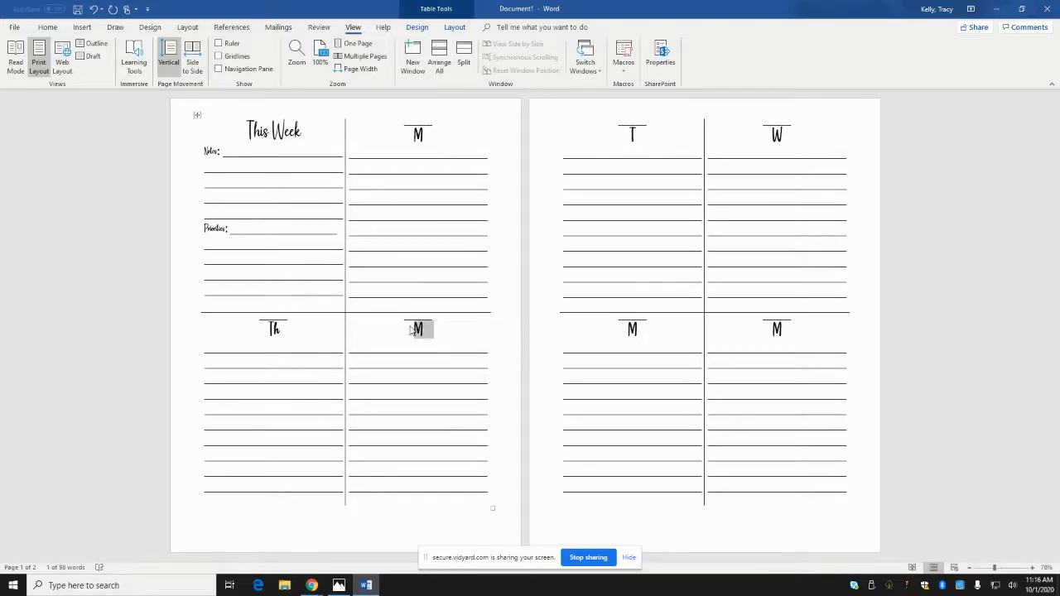
{"action": "type", "text": "F"}
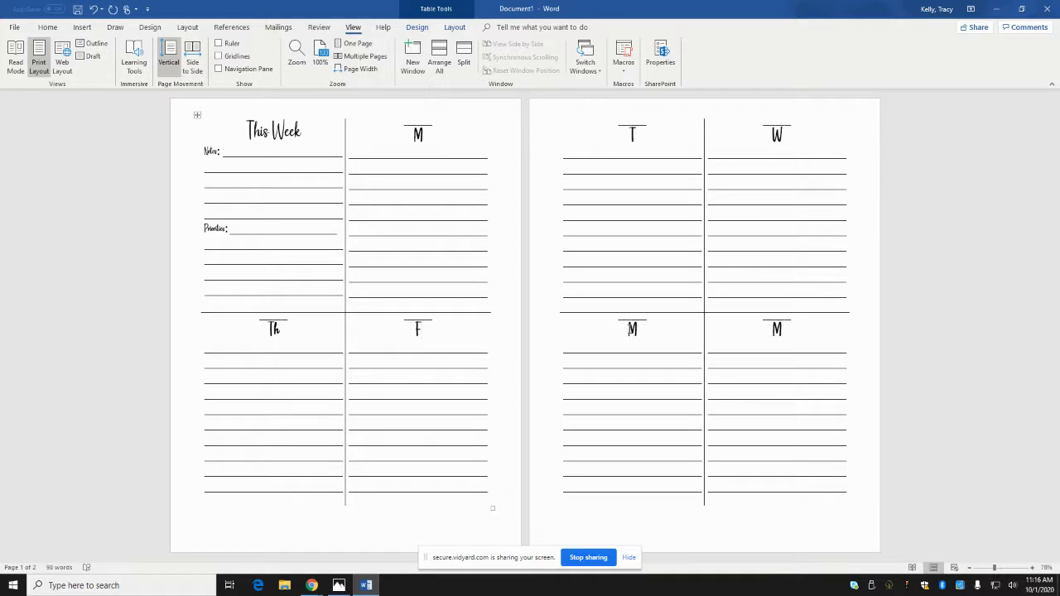
{"action": "double_click", "coordinate": [642, 330]}
{"action": "type", "text": "S"}
{"action": "double_click", "coordinate": [779, 330]}
{"action": "type", "text": "S"}
Remove the last two writing lines of the Notes section and add a blank line below the "This Week" title
{"action": "left_click_drag", "start_coordinate": [207, 194], "coordinate": [300, 212]}
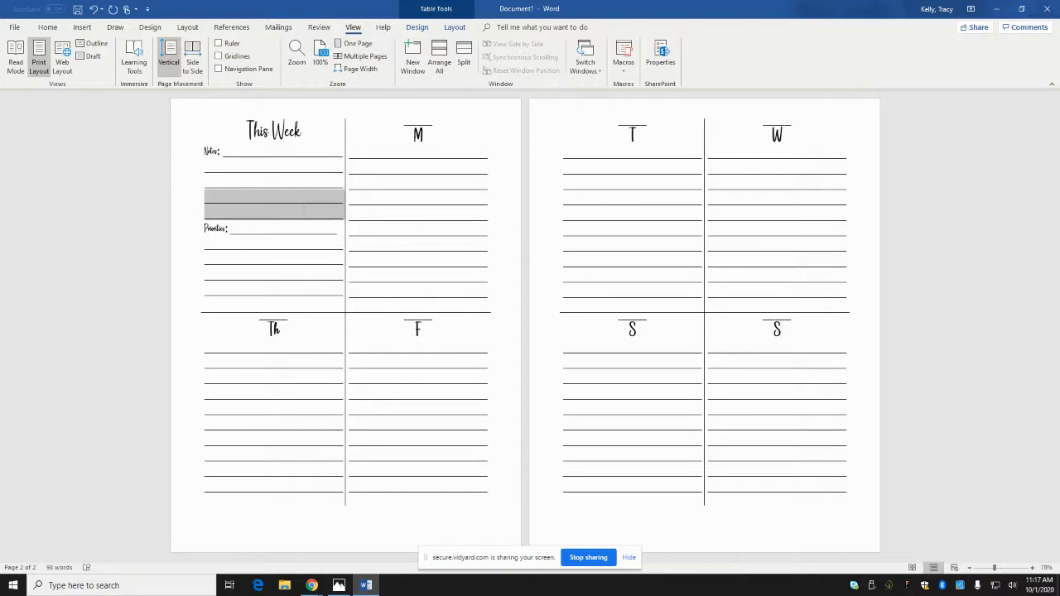
{"action": "key", "text": "BackSpace"}
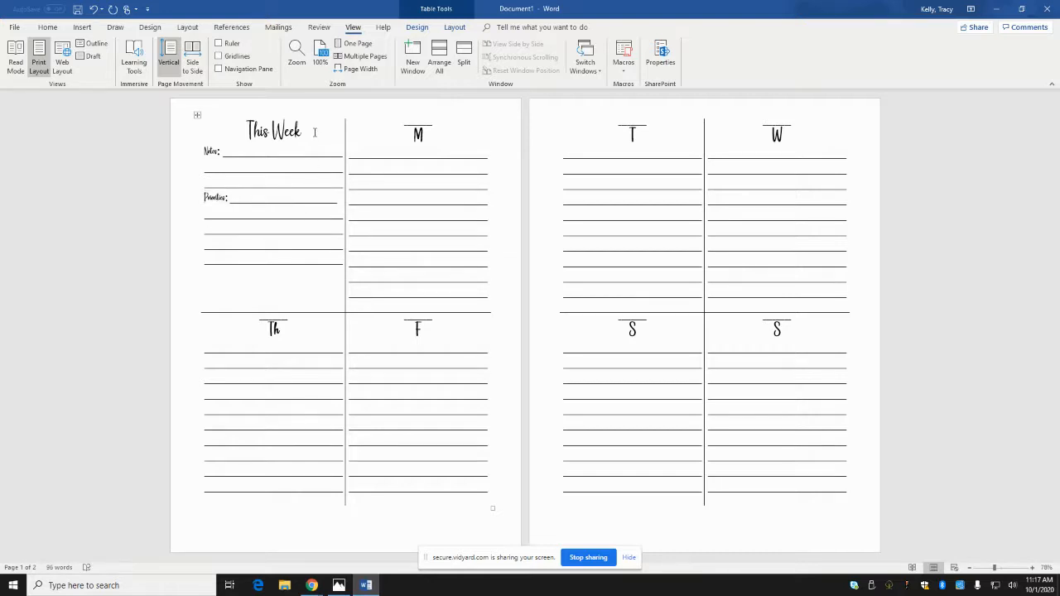
{"action": "left_click", "coordinate": [314, 132]}
{"action": "key", "text": "Return"}
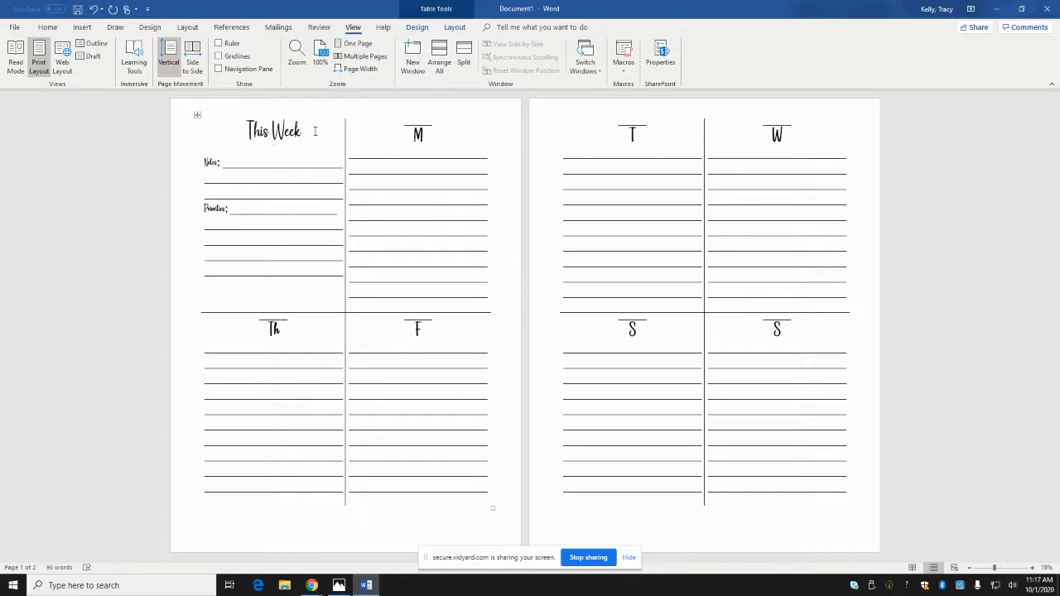
{"action": "left_click", "coordinate": [47, 26]}
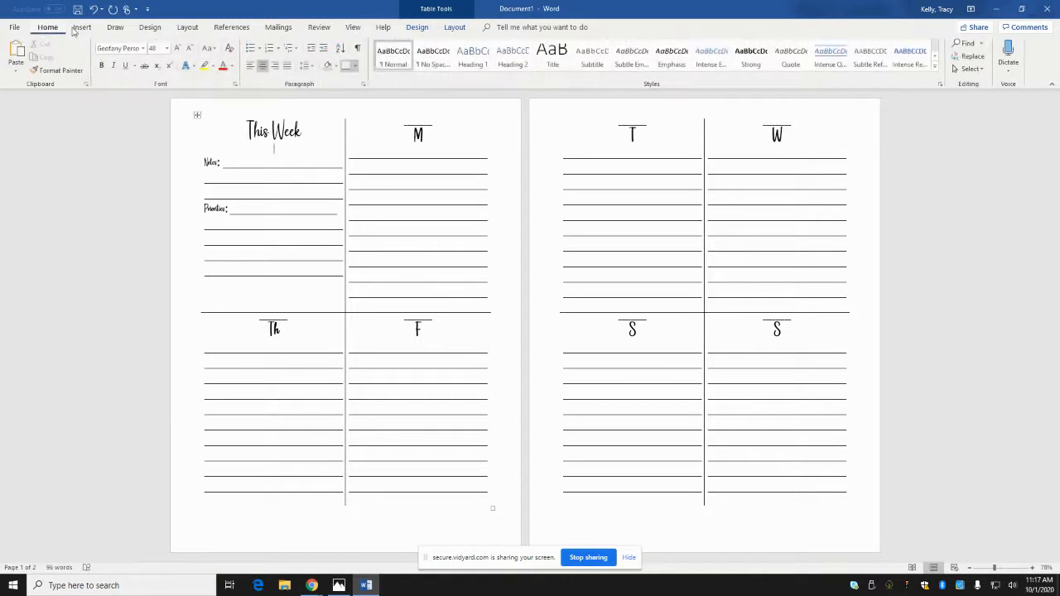
{"action": "left_click", "coordinate": [250, 65]}
{"action": "type", "text": "A"}
{"action": "key", "text": "BackSpace"}
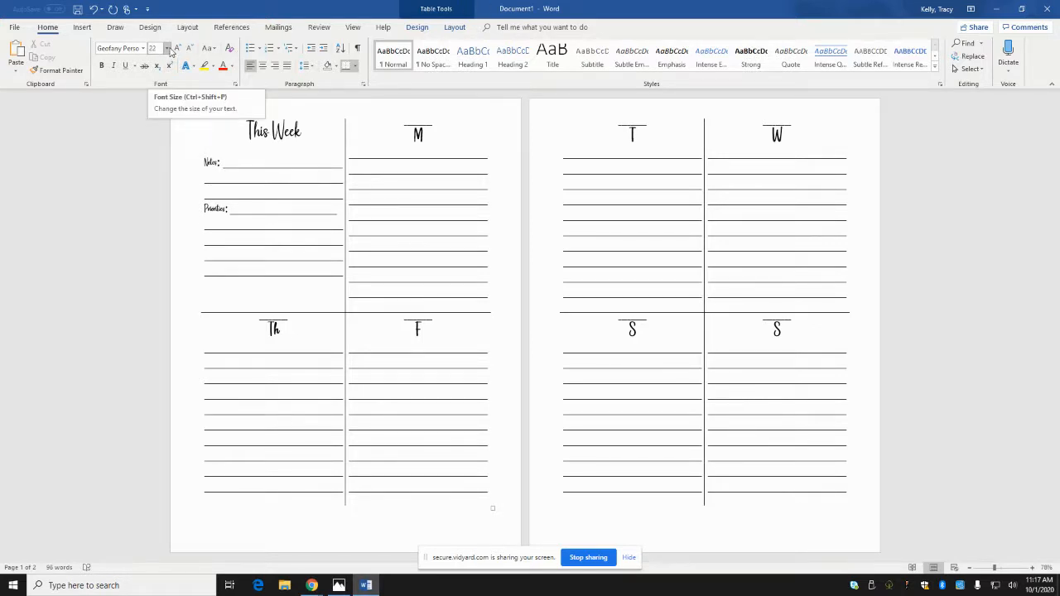
{"action": "type", "text": "Date"}
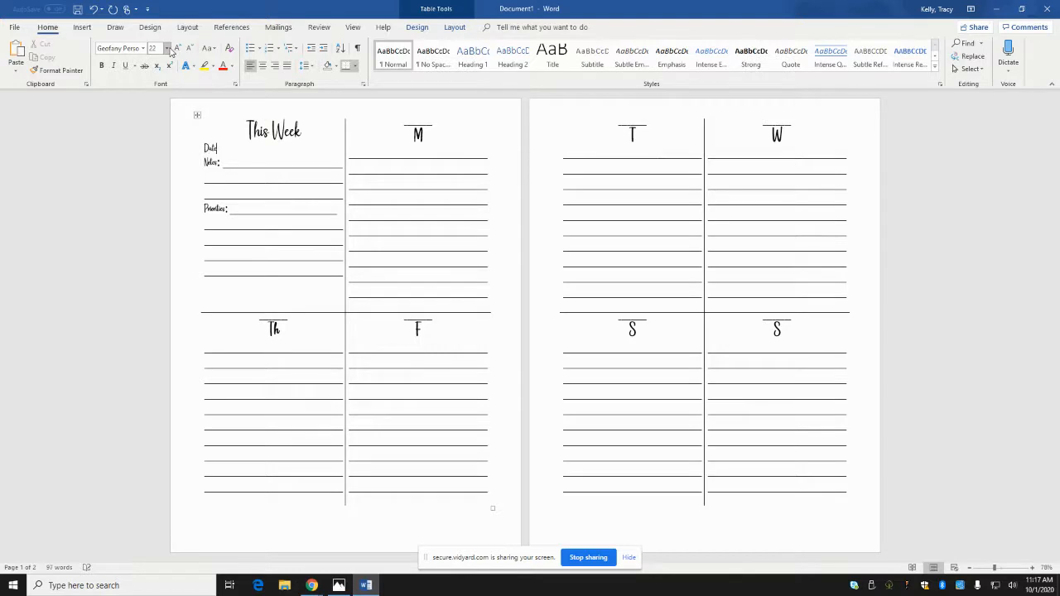
{"action": "type", "text": ":"}
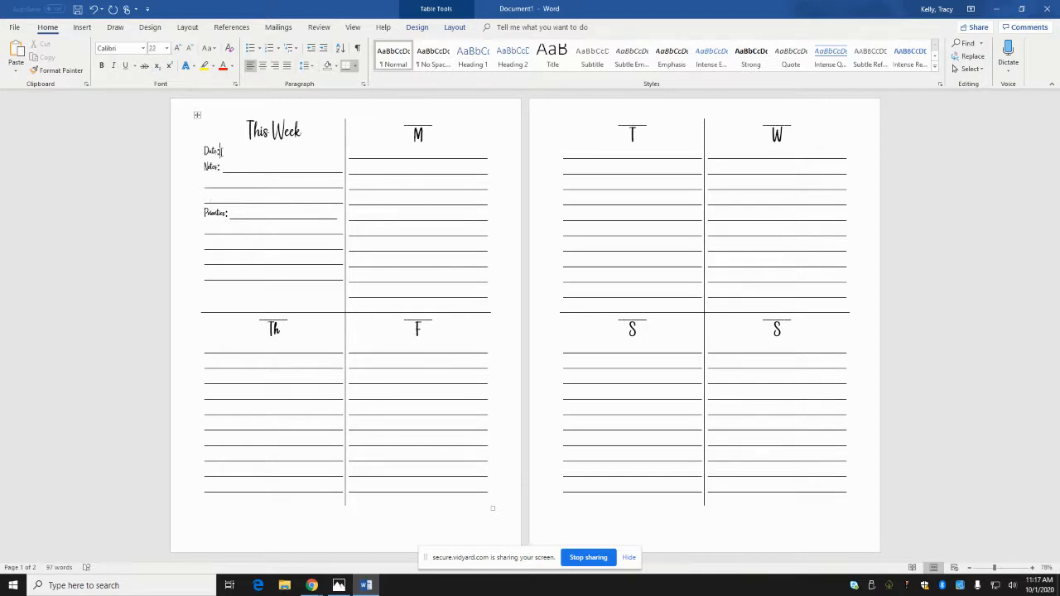
{"action": "left_click_drag", "start_coordinate": [220, 151], "coordinate": [198, 151]}
{"action": "key", "text": "BackSpace"}
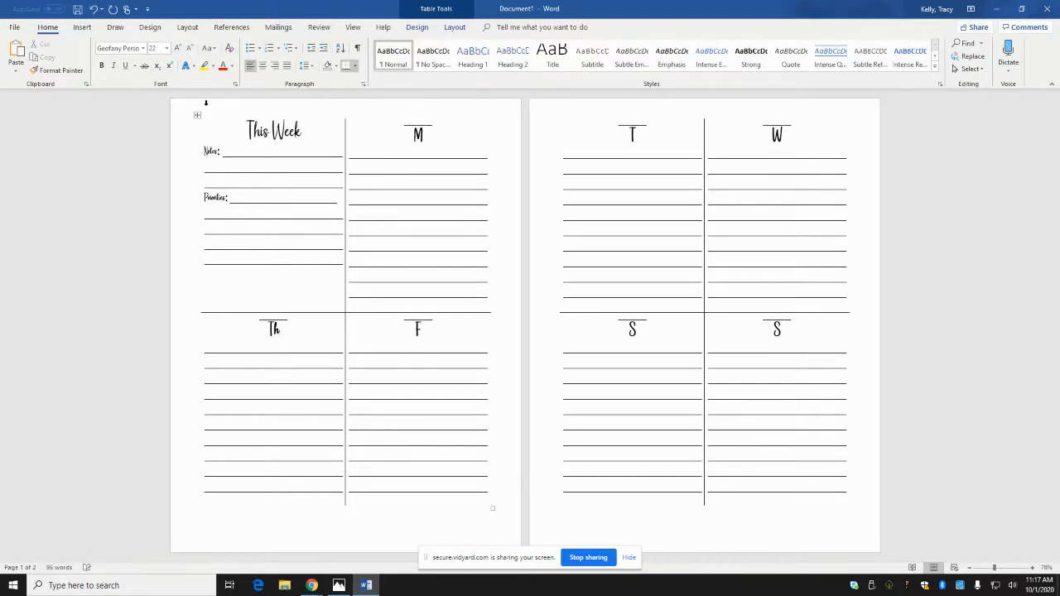
Insert a one-cell table between the "This Week" title and the Notes section and enter "Date:" in it
{"action": "left_click", "coordinate": [82, 27]}
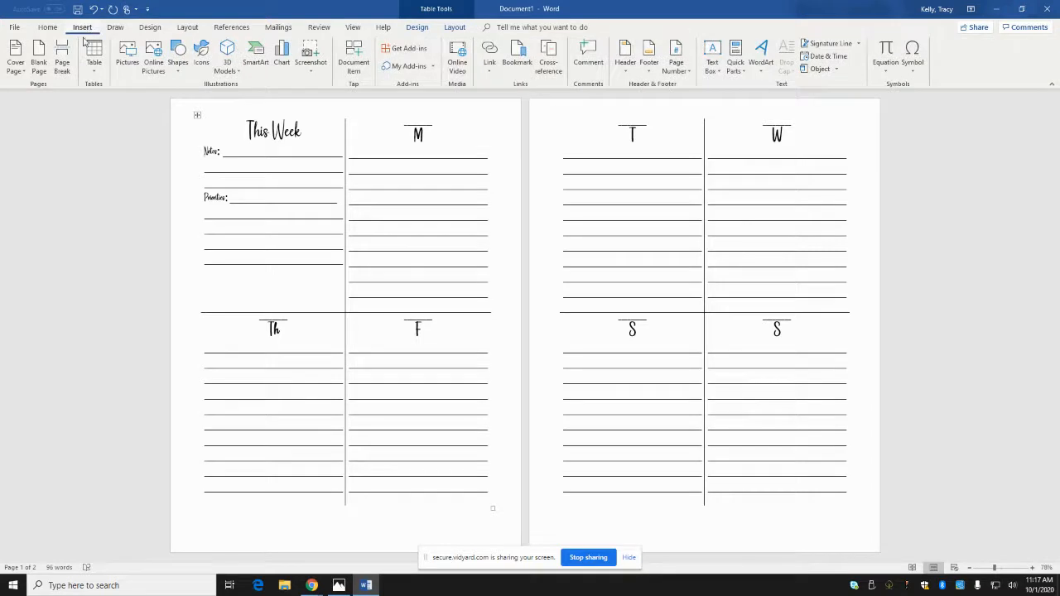
{"action": "left_click", "coordinate": [91, 51]}
{"action": "left_click", "coordinate": [86, 97]}
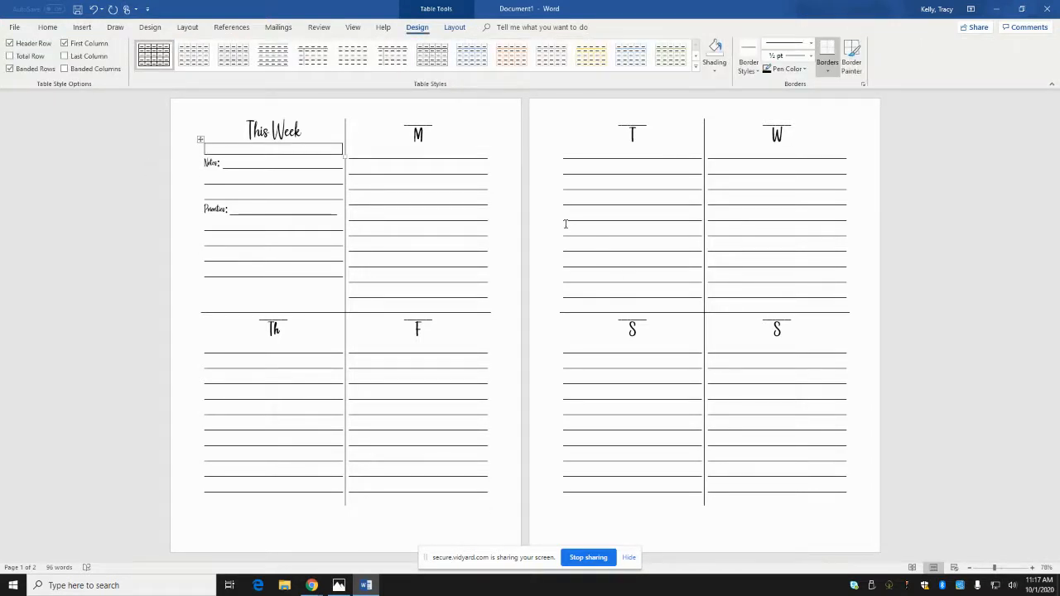
{"action": "type", "text": "Date:"}
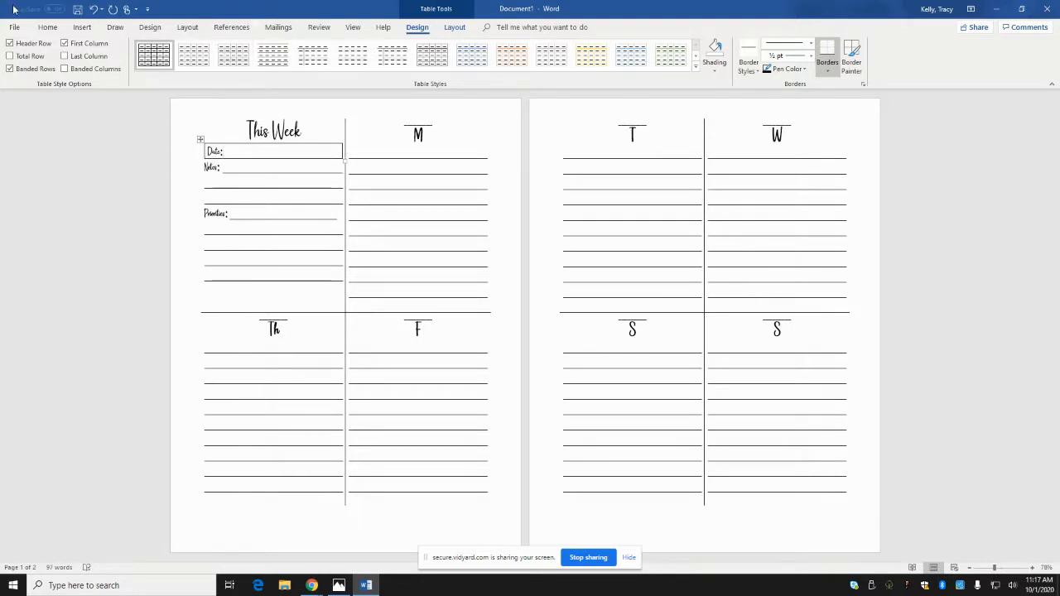
Select the "Date:" cell below the "This Week" title and open its shading colour choices
{"action": "left_click", "coordinate": [47, 27]}
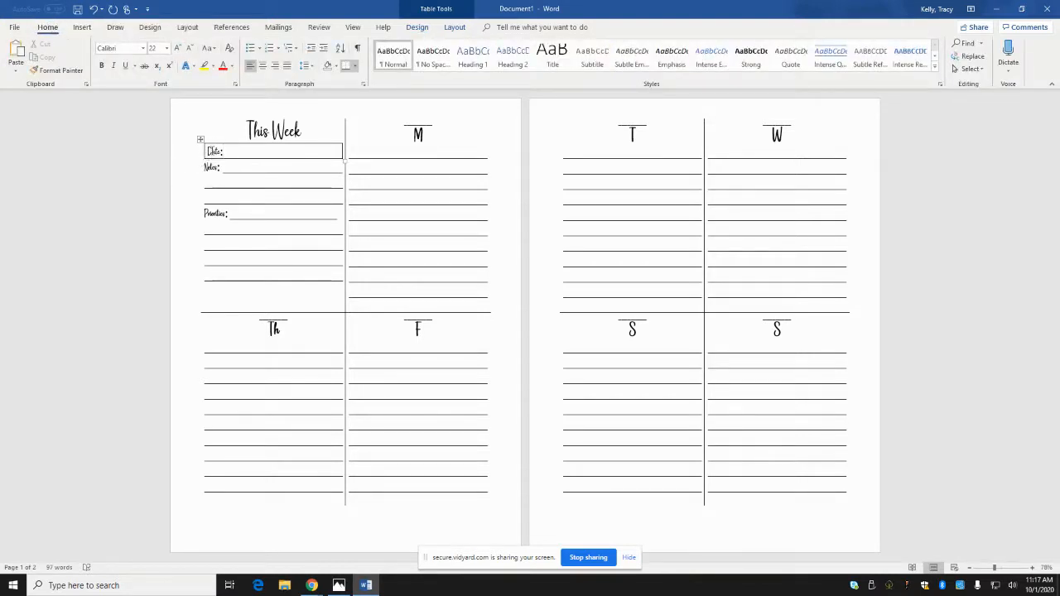
{"action": "left_click_drag", "start_coordinate": [209, 151], "coordinate": [335, 157]}
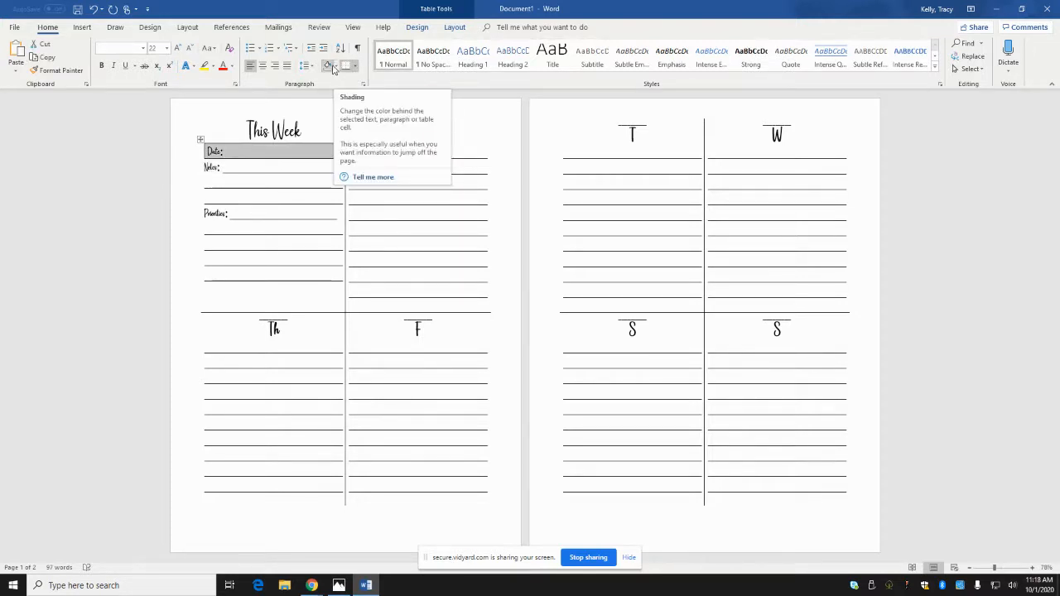
{"action": "left_click", "coordinate": [335, 70]}
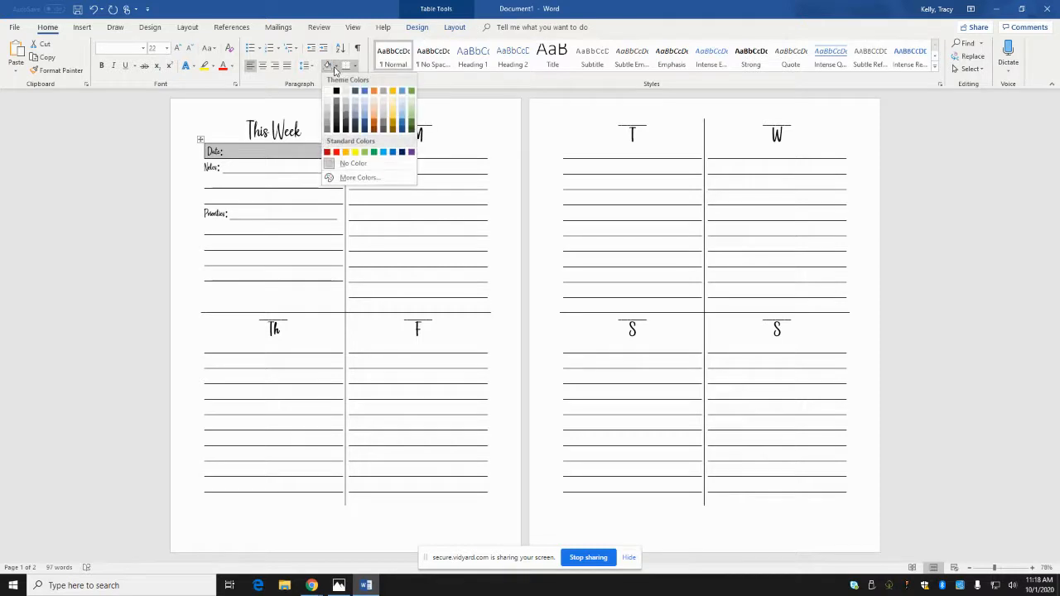